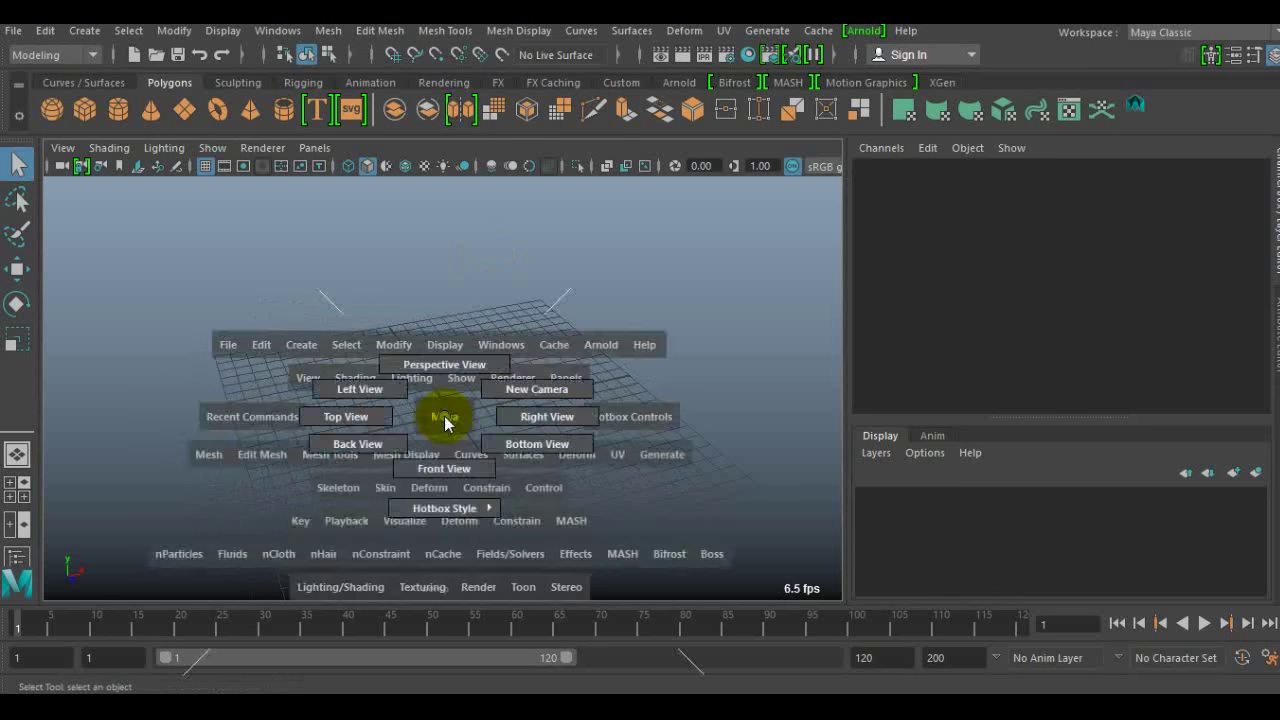
Step: Create a polygon cube and stretch it into a long base bar
{"action": "right_click_drag", "start_coordinate": [452, 417], "coordinate": [375, 447], "text": "shift"}
{"action": "right_click_drag", "start_coordinate": [373, 399], "coordinate": [445, 456], "text": "shift"}
{"action": "left_click", "coordinate": [84, 30]}
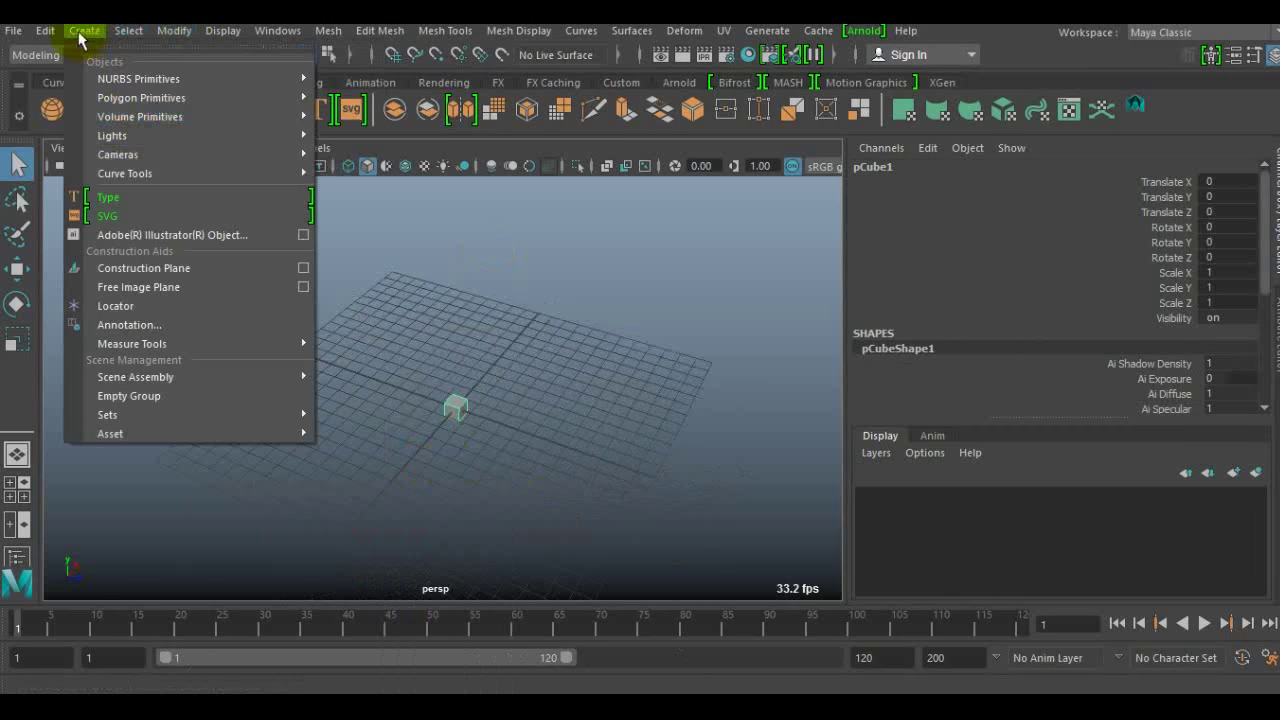
{"action": "left_click", "coordinate": [320, 343]}
{"action": "left_click", "coordinate": [85, 110]}
{"action": "mouse_move", "coordinate": [415, 420]}
{"action": "left_mouse_down"}
{"action": "mouse_move", "coordinate": [428, 472]}
{"action": "mouse_move", "coordinate": [609, 380]}
{"action": "left_mouse_up"}
{"action": "mouse_move", "coordinate": [630, 422]}
{"action": "left_mouse_down", "text": "alt"}
{"action": "mouse_move", "coordinate": [543, 380]}
{"action": "mouse_move", "coordinate": [569, 340]}
{"action": "mouse_move", "coordinate": [586, 380]}
{"action": "mouse_move", "coordinate": [401, 430]}
{"action": "mouse_move", "coordinate": [440, 400]}
{"action": "left_mouse_up", "text": "alt"}
{"action": "key", "text": "w"}
Step: Insert edge loops near the bar's ends and extrude both end faces up into pillars
{"action": "left_click", "coordinate": [445, 30]}
{"action": "left_click", "coordinate": [470, 138]}
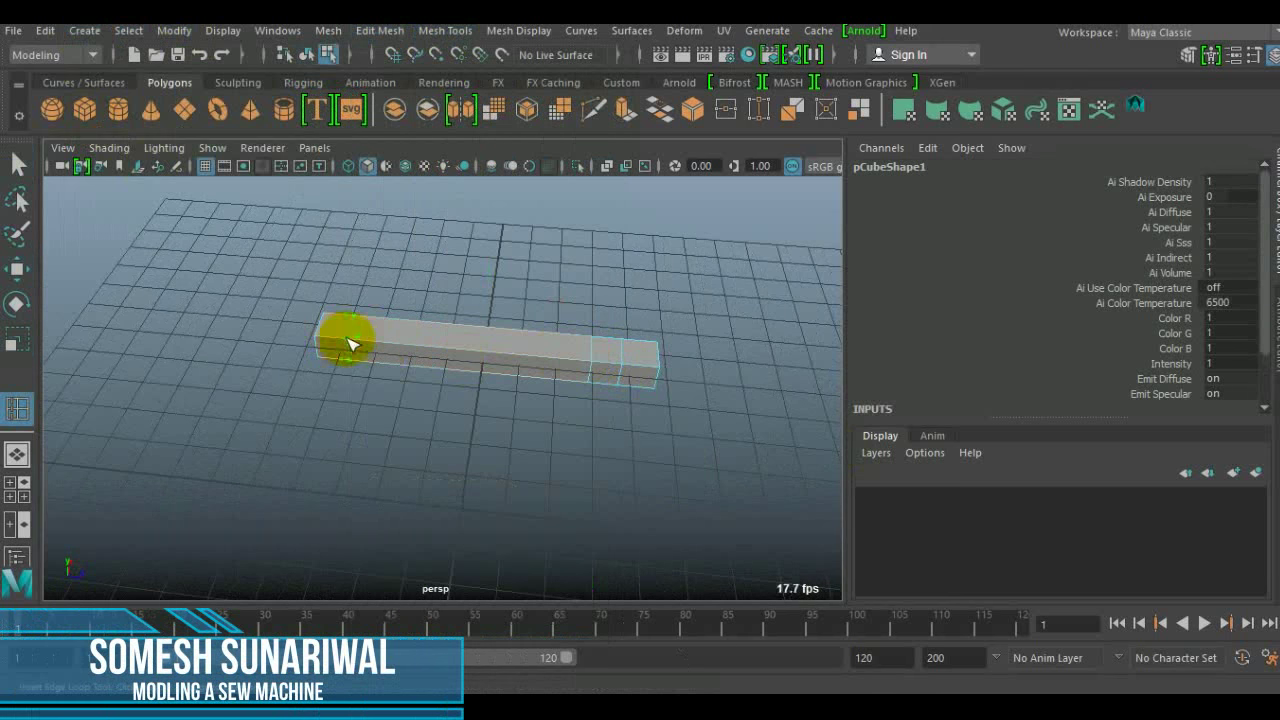
{"action": "left_click_drag", "start_coordinate": [350, 343], "coordinate": [471, 318], "text": "alt"}
{"action": "left_click", "coordinate": [471, 318]}
{"action": "left_click", "coordinate": [628, 485], "text": "shift"}
{"action": "key", "text": "ctrl+e"}
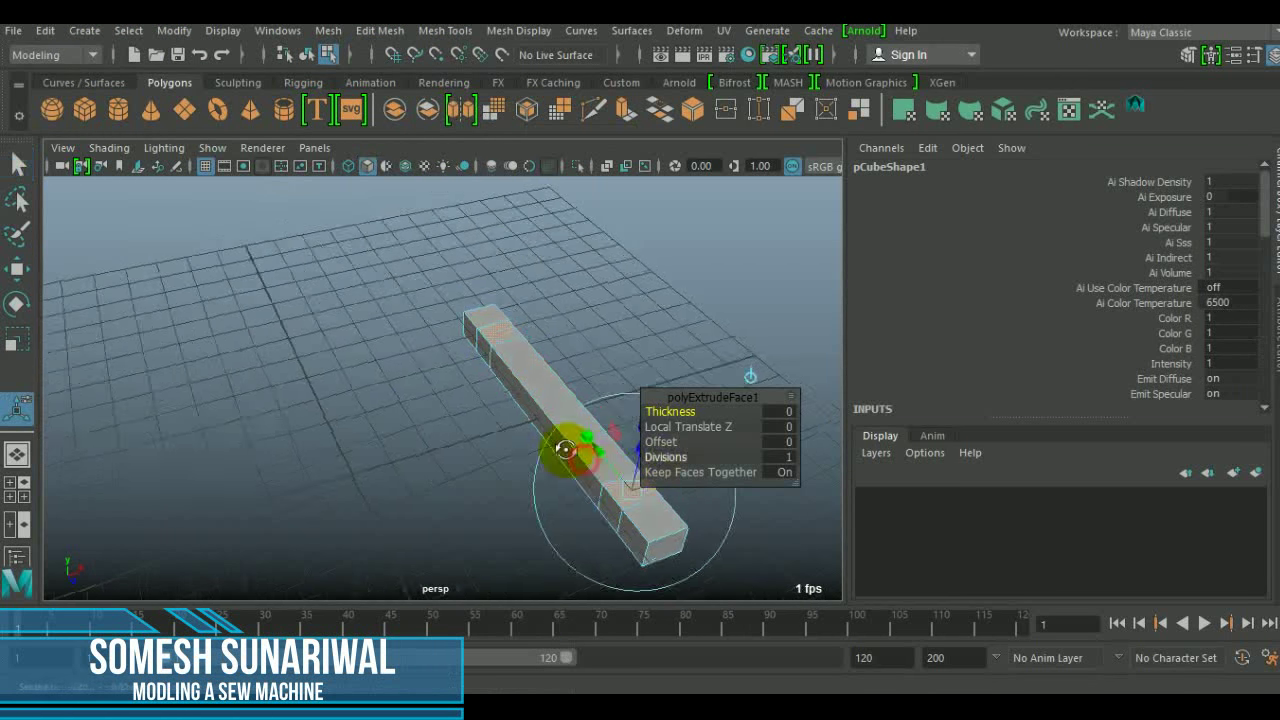
{"action": "right_click_drag", "start_coordinate": [565, 450], "coordinate": [660, 442], "text": "alt"}
{"action": "left_click_drag", "start_coordinate": [467, 218], "coordinate": [467, 180]}
{"action": "mouse_move", "coordinate": [467, 180]}
{"action": "left_mouse_down", "text": "alt"}
{"action": "mouse_move", "coordinate": [471, 277]}
{"action": "mouse_move", "coordinate": [376, 437]}
{"action": "mouse_move", "coordinate": [643, 349]}
{"action": "mouse_move", "coordinate": [194, 423]}
{"action": "left_mouse_up", "text": "alt"}
Step: Bridge the two pillar tops into a top beam and extrude its corner face outward
{"action": "right_click_drag", "start_coordinate": [250, 243], "coordinate": [320, 211]}
{"action": "mouse_move", "coordinate": [320, 211]}
{"action": "left_mouse_down", "text": "alt"}
{"action": "mouse_move", "coordinate": [700, 315]}
{"action": "mouse_move", "coordinate": [251, 357]}
{"action": "left_mouse_up", "text": "alt"}
{"action": "right_click_drag", "start_coordinate": [251, 357], "coordinate": [306, 543], "text": "shift"}
{"action": "left_click_drag", "start_coordinate": [420, 400], "coordinate": [214, 200], "text": "alt"}
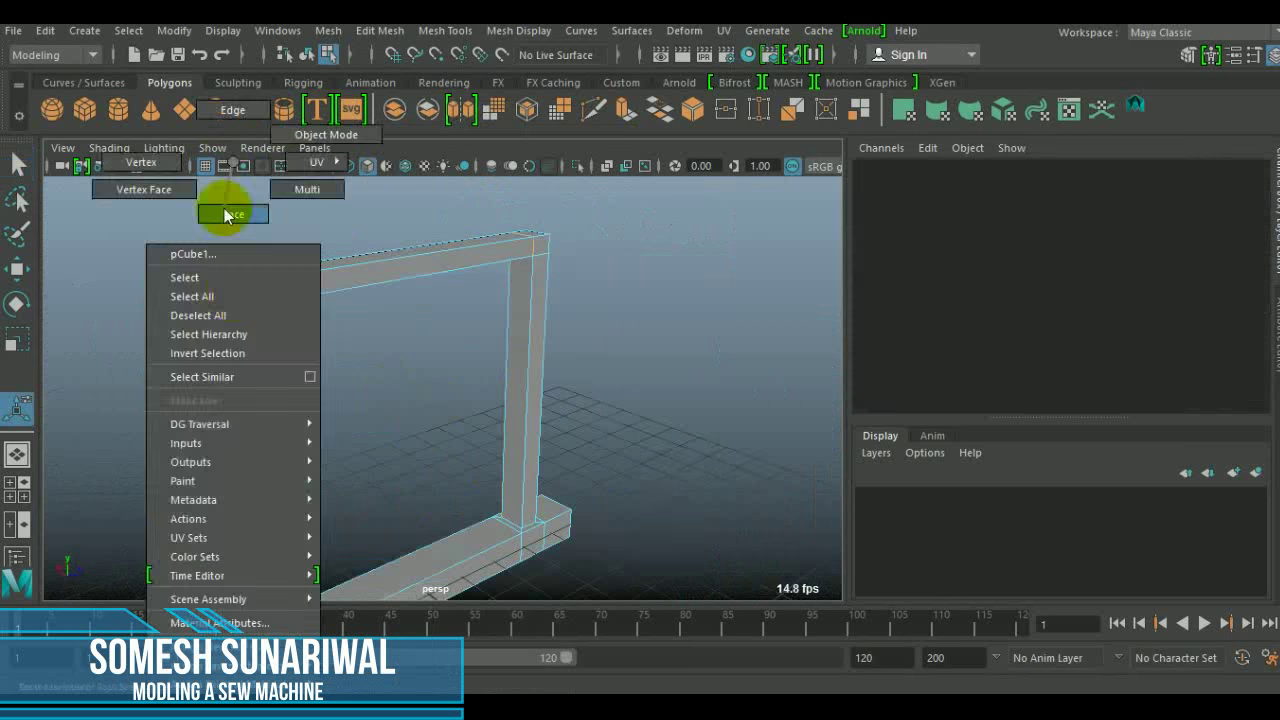
{"action": "right_click_drag", "start_coordinate": [214, 200], "coordinate": [320, 134]}
{"action": "left_click_drag", "start_coordinate": [551, 383], "coordinate": [372, 346], "text": "alt"}
{"action": "key", "text": "ctrl+e"}
Step: Add an edge loop and join a middle pillar up to the top beam, scaling it in side view
{"action": "left_click_drag", "start_coordinate": [752, 411], "coordinate": [429, 366], "text": "alt"}
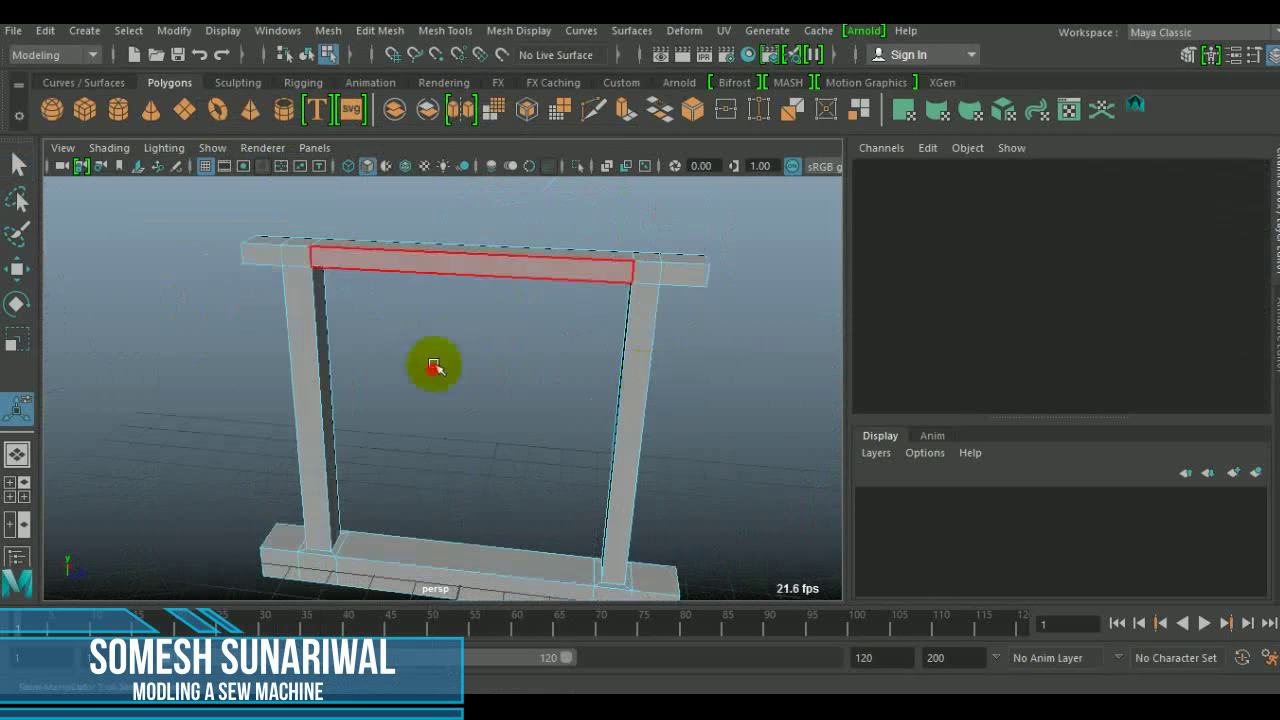
{"action": "left_click", "coordinate": [518, 30]}
{"action": "left_click", "coordinate": [480, 126]}
{"action": "mouse_move", "coordinate": [466, 433]}
{"action": "left_mouse_down", "text": "alt"}
{"action": "mouse_move", "coordinate": [440, 222]}
{"action": "mouse_move", "coordinate": [455, 425]}
{"action": "left_mouse_up", "text": "alt"}
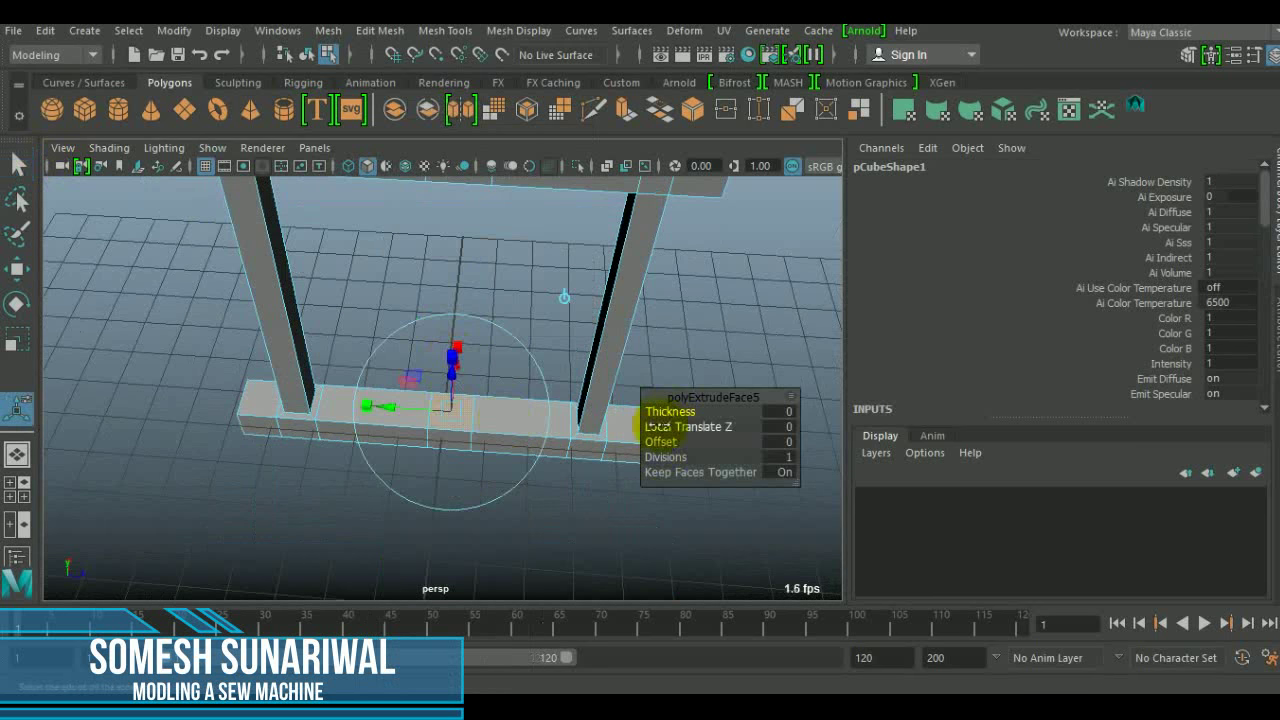
{"action": "mouse_move", "coordinate": [697, 440]}
{"action": "left_mouse_down", "text": "alt"}
{"action": "mouse_move", "coordinate": [443, 500]}
{"action": "mouse_move", "coordinate": [445, 250]}
{"action": "left_mouse_up", "text": "alt"}
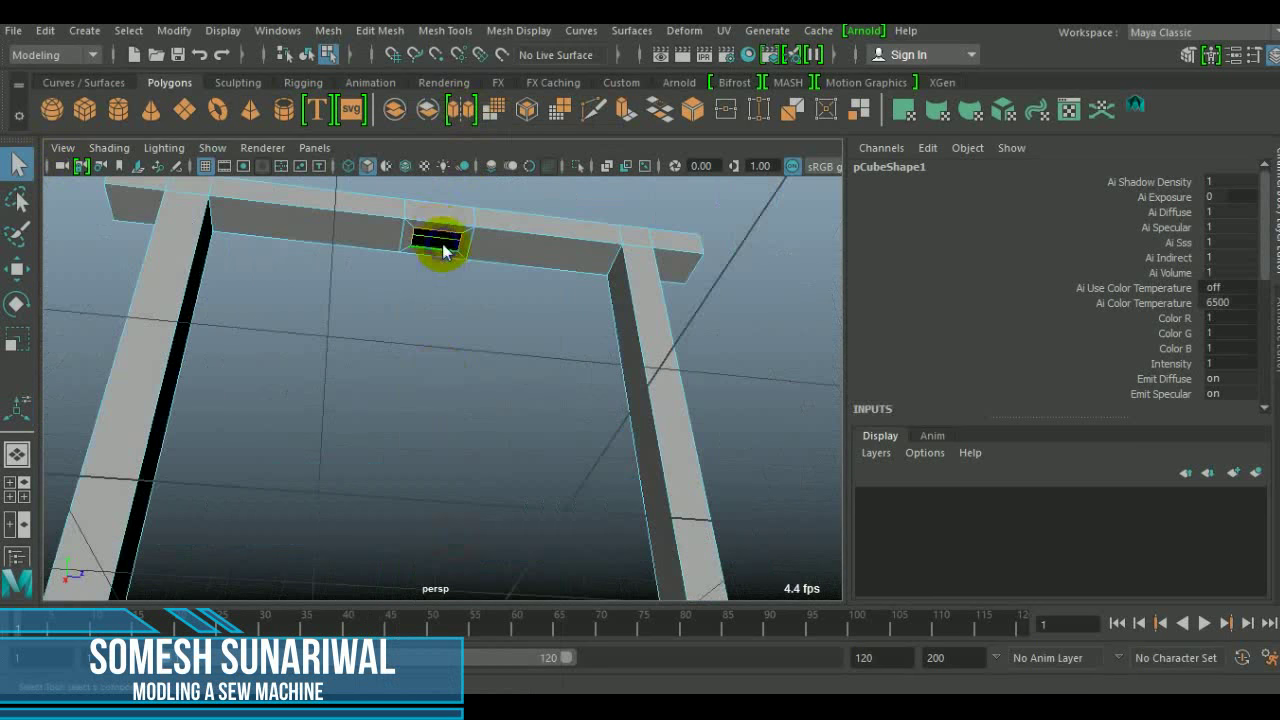
{"action": "right_click_drag", "start_coordinate": [425, 197], "coordinate": [423, 245], "text": "shift"}
{"action": "key", "text": "space"}
{"action": "key", "text": "space"}
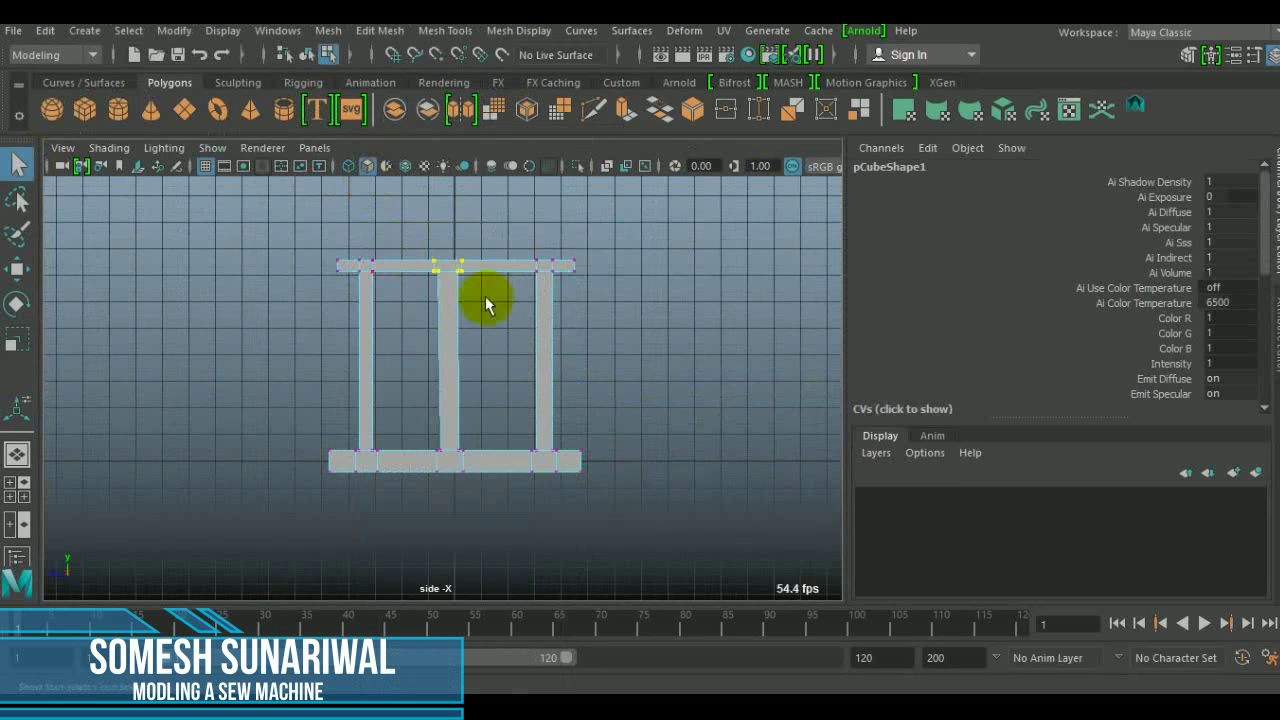
{"action": "scroll", "coordinate": [418, 348], "scroll_direction": "up", "scroll_amount": 2}
{"action": "key", "text": "r"}
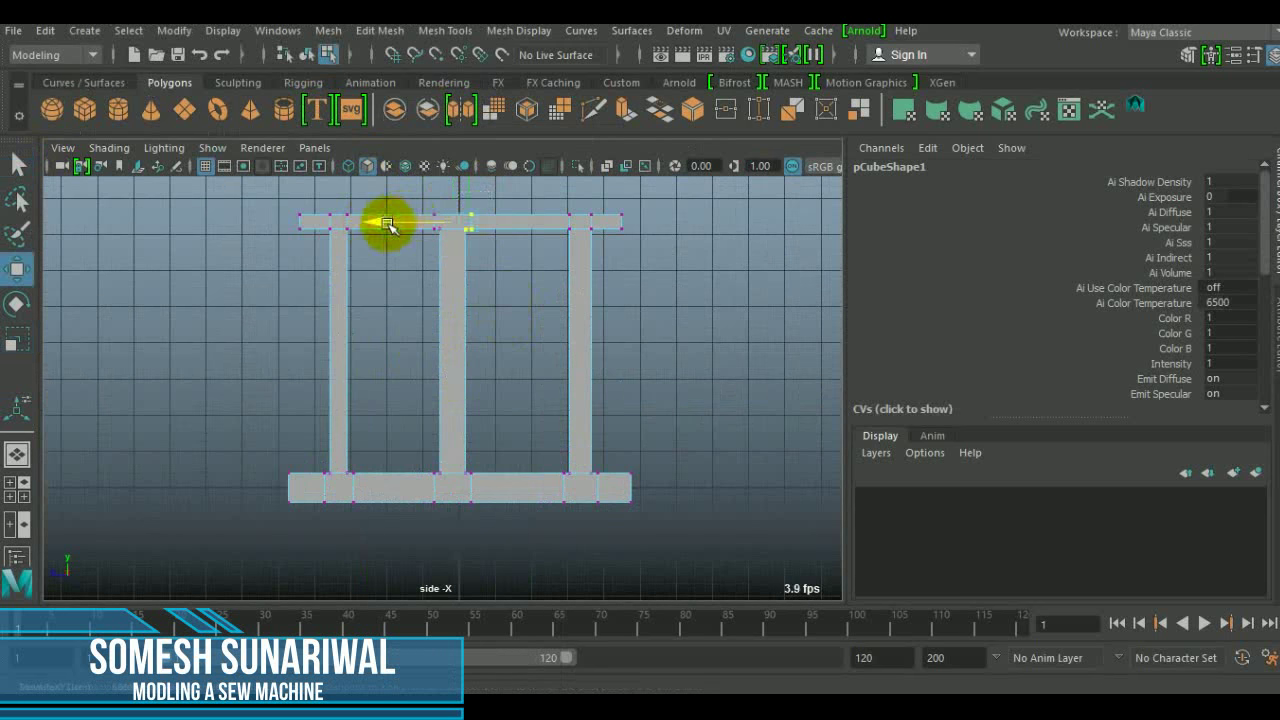
{"action": "key", "text": "space"}
{"action": "key", "text": "space"}
Step: Duplicate the pillar's top face as a separate beam piece
{"action": "left_click_drag", "start_coordinate": [566, 371], "coordinate": [417, 200], "text": "alt"}
{"action": "right_click_drag", "start_coordinate": [417, 200], "coordinate": [500, 211]}
{"action": "left_click", "coordinate": [320, 331]}
{"action": "left_click_drag", "start_coordinate": [320, 331], "coordinate": [465, 307], "text": "alt"}
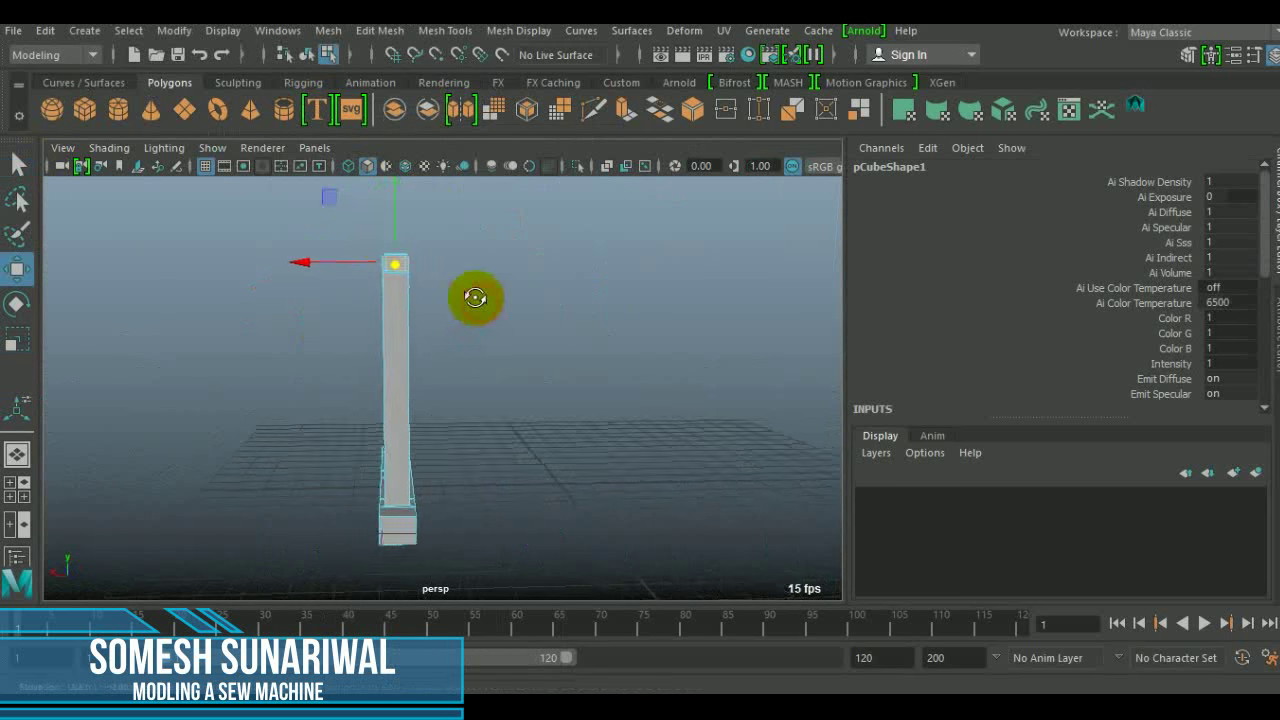
{"action": "right_click_drag", "start_coordinate": [343, 298], "coordinate": [320, 555], "text": "shift"}
{"action": "mouse_move", "coordinate": [320, 555]}
{"action": "left_mouse_down", "text": "alt"}
{"action": "mouse_move", "coordinate": [660, 411]}
{"action": "mouse_move", "coordinate": [480, 323]}
{"action": "mouse_move", "coordinate": [246, 300]}
{"action": "left_mouse_up", "text": "alt"}
Step: Extrude the beam's end face outward to lengthen the top beam
{"action": "key", "text": "F9"}
{"action": "mouse_move", "coordinate": [197, 257]}
{"action": "left_mouse_down"}
{"action": "mouse_move", "coordinate": [250, 298]}
{"action": "mouse_move", "coordinate": [609, 286]}
{"action": "mouse_move", "coordinate": [251, 266]}
{"action": "mouse_move", "coordinate": [560, 189]}
{"action": "left_mouse_up"}
{"action": "right_click_drag", "start_coordinate": [560, 189], "coordinate": [506, 214]}
{"action": "key", "text": "ctrl+e"}
{"action": "left_click_drag", "start_coordinate": [506, 214], "coordinate": [495, 300], "text": "alt"}
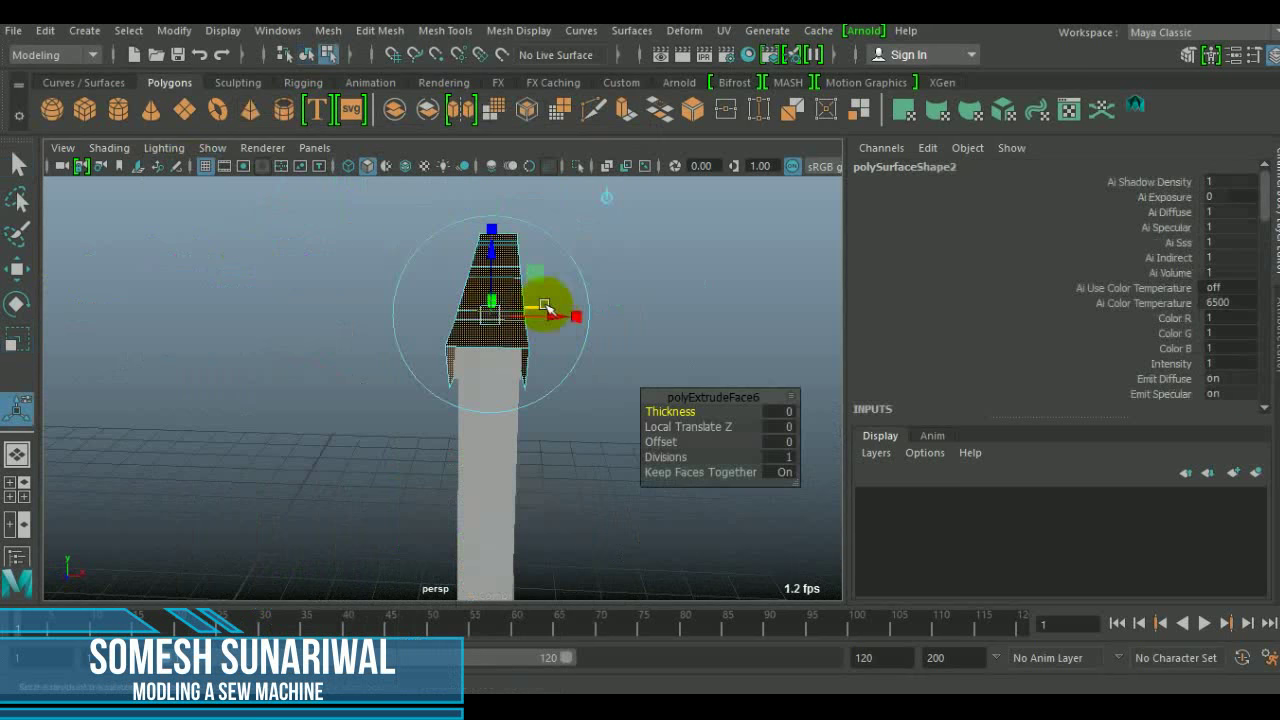
{"action": "key", "text": "F8"}
{"action": "mouse_move", "coordinate": [672, 401]}
{"action": "left_mouse_down", "text": "alt"}
{"action": "mouse_move", "coordinate": [420, 306]}
{"action": "mouse_move", "coordinate": [595, 428]}
{"action": "left_mouse_up", "text": "alt"}
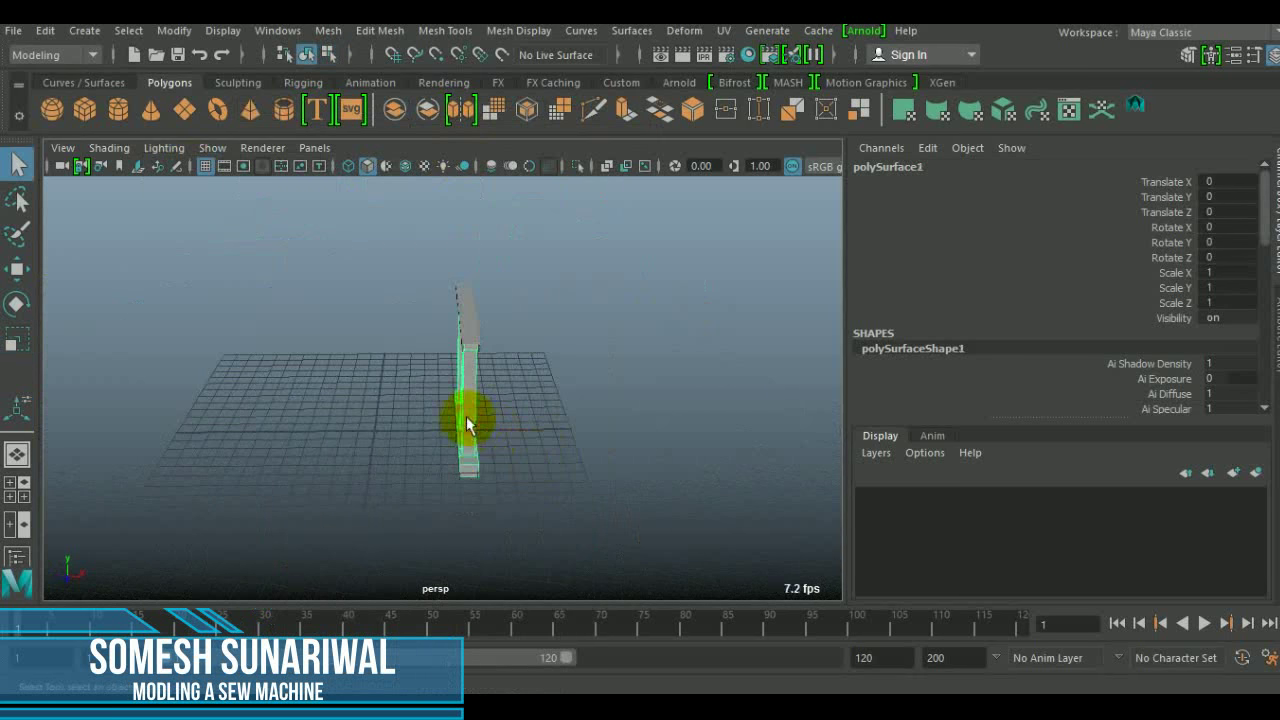
Step: Mirror a duplicate of the leg frame across X (Scale X -1) opposite the first
{"action": "mouse_move", "coordinate": [483, 407]}
{"action": "left_mouse_down", "text": "alt"}
{"action": "mouse_move", "coordinate": [443, 400]}
{"action": "mouse_move", "coordinate": [414, 466]}
{"action": "mouse_move", "coordinate": [566, 337]}
{"action": "left_mouse_up", "text": "alt"}
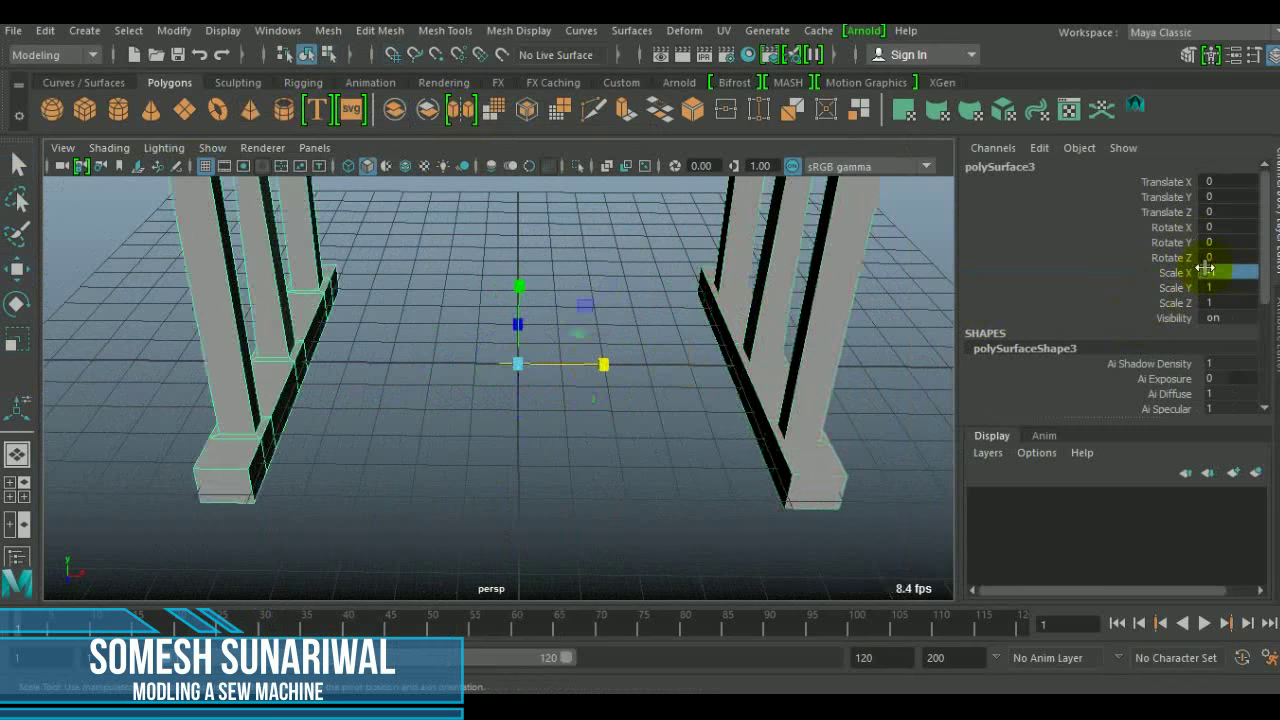
{"action": "scroll", "coordinate": [449, 449], "scroll_direction": "down", "scroll_amount": 3}
{"action": "left_click_drag", "start_coordinate": [449, 449], "coordinate": [626, 428], "text": "alt"}
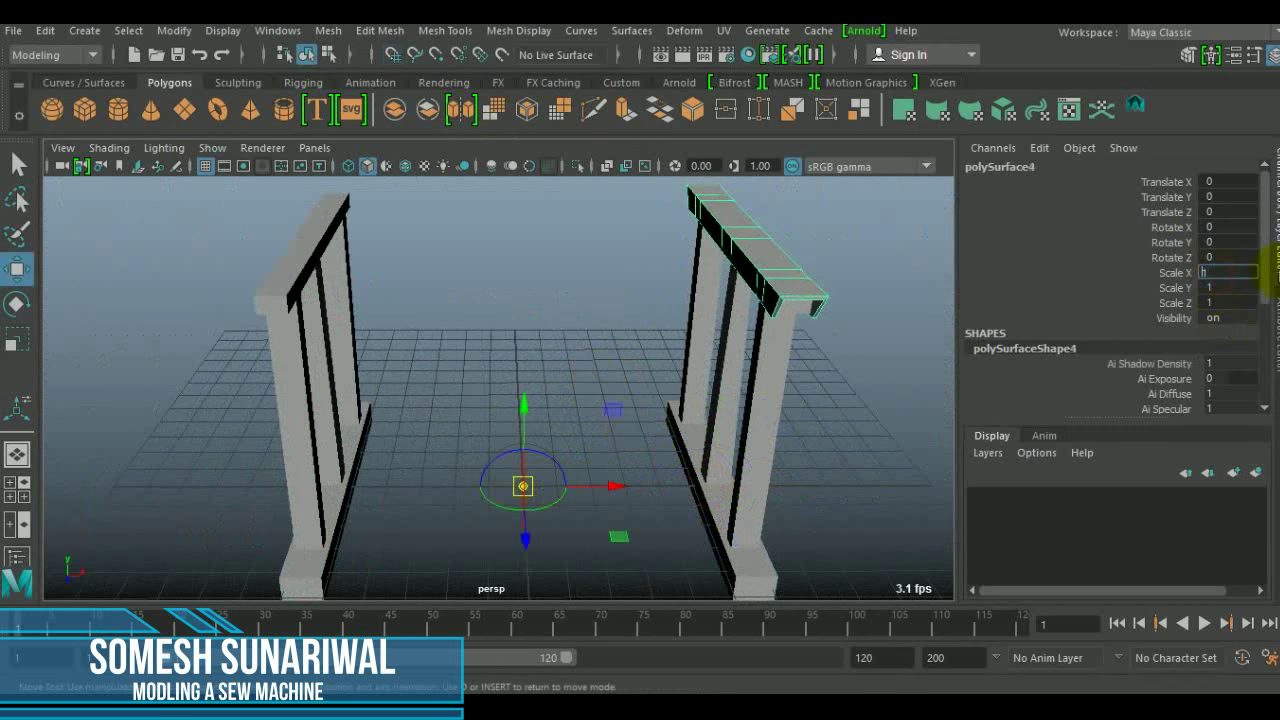
{"action": "key", "text": "Return"}
{"action": "left_click_drag", "start_coordinate": [451, 309], "coordinate": [780, 366], "text": "alt"}
{"action": "key", "text": "space"}
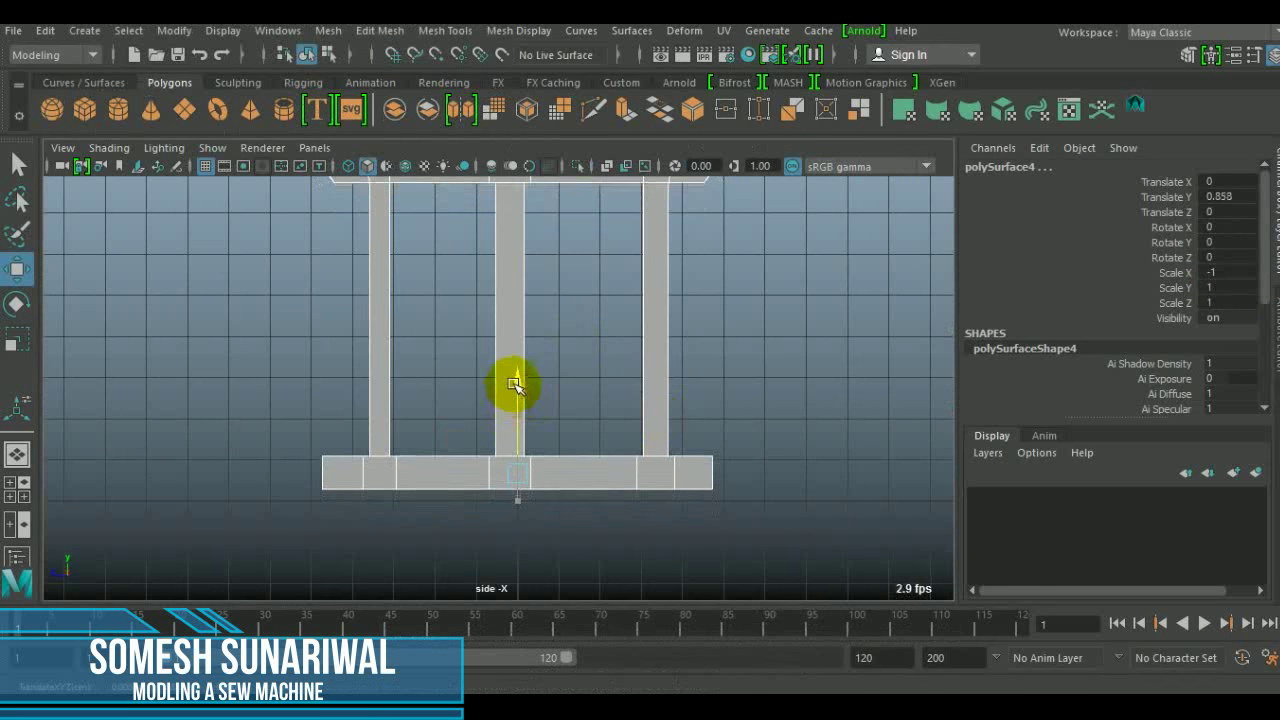
{"action": "key", "text": "space"}
{"action": "left_click", "coordinate": [543, 443]}
{"action": "mouse_move", "coordinate": [543, 443]}
{"action": "left_mouse_down", "text": "alt"}
{"action": "mouse_move", "coordinate": [574, 449]}
{"action": "mouse_move", "coordinate": [471, 471]}
{"action": "mouse_move", "coordinate": [409, 462]}
{"action": "left_mouse_up", "text": "alt"}
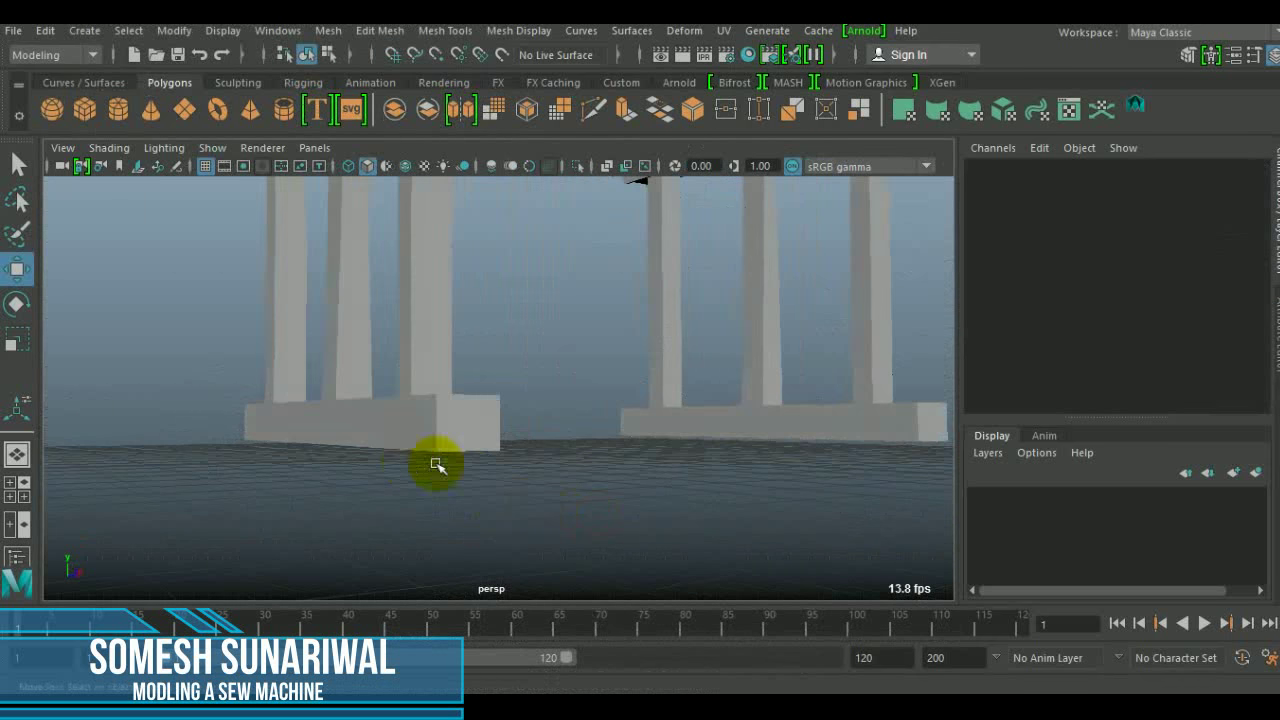
Step: Draw a short cylinder for a foot and extrude its top face up and inward
{"action": "key", "text": "space"}
{"action": "right_click", "coordinate": [427, 378], "text": "shift"}
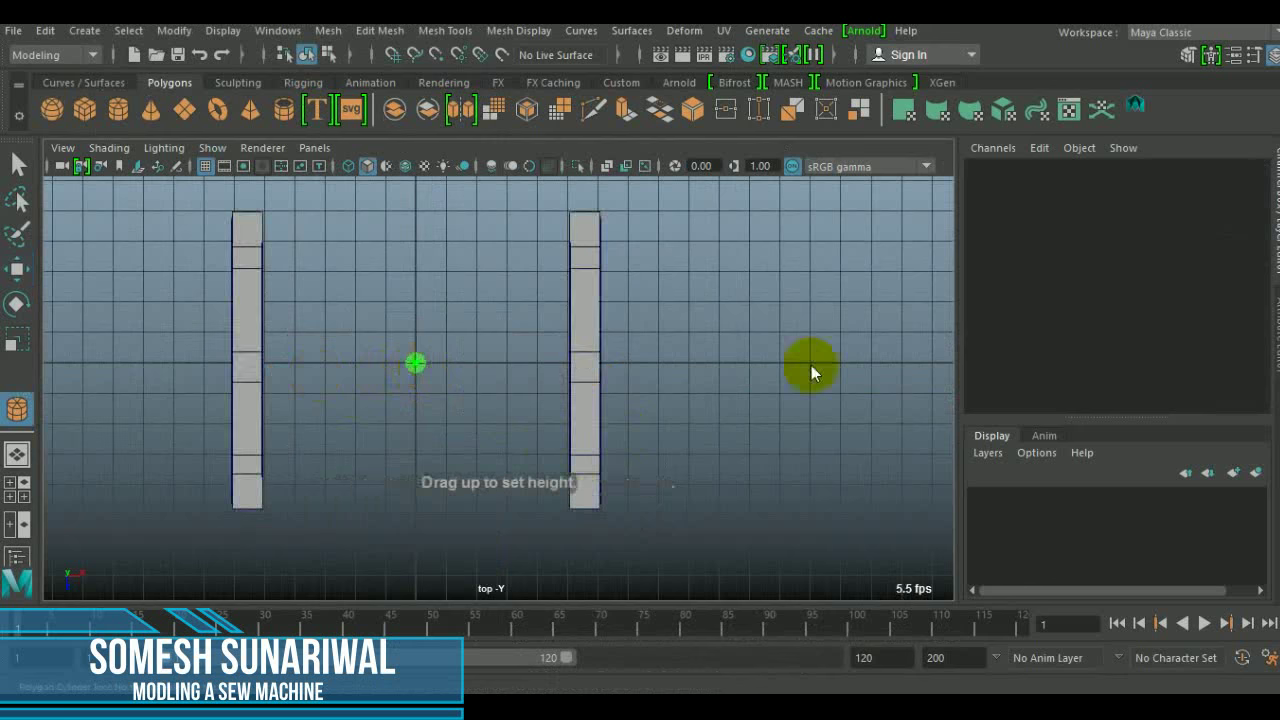
{"action": "key", "text": "space"}
{"action": "left_click_drag", "start_coordinate": [586, 443], "coordinate": [537, 314]}
{"action": "key", "text": "q"}
{"action": "mouse_move", "coordinate": [355, 281]}
{"action": "left_mouse_down"}
{"action": "mouse_move", "coordinate": [557, 350]}
{"action": "mouse_move", "coordinate": [428, 314]}
{"action": "left_mouse_up"}
{"action": "key", "text": "w"}
{"action": "key", "text": "F11"}
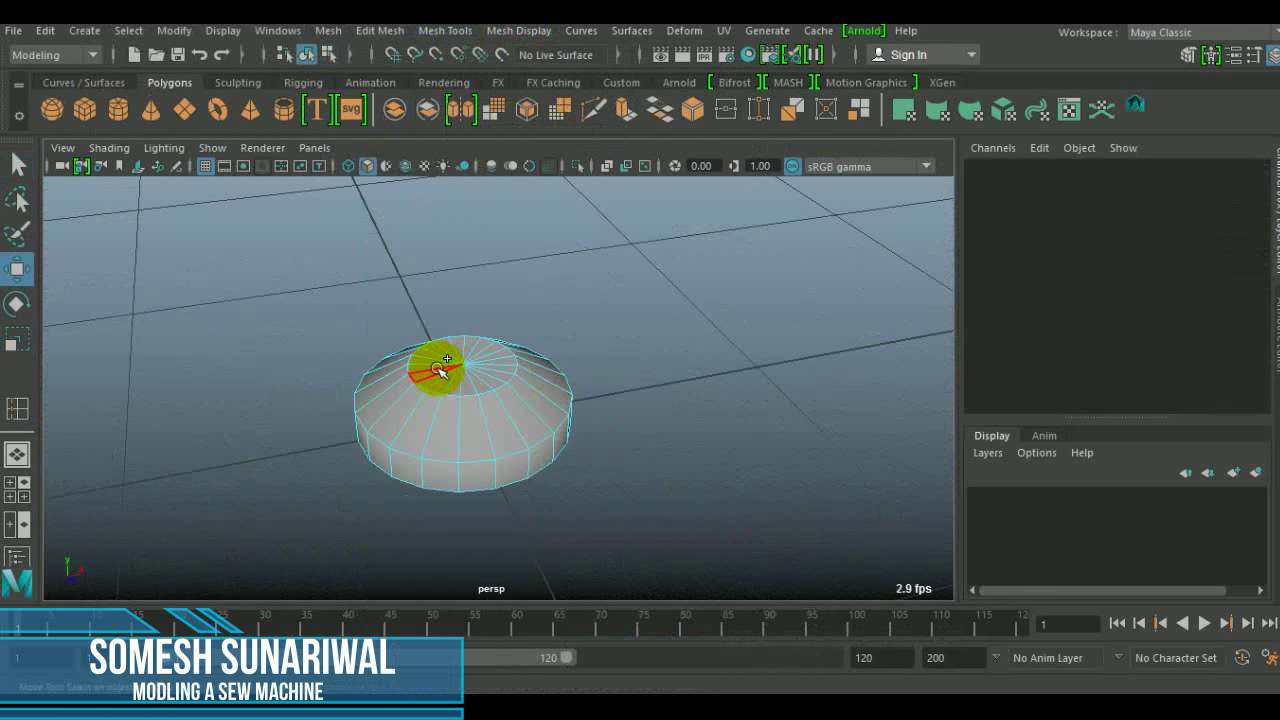
{"action": "left_click", "coordinate": [447, 373]}
{"action": "key", "text": "ctrl+e"}
{"action": "left_click_drag", "start_coordinate": [486, 294], "coordinate": [486, 270]}
Step: Insert edge loops on the foot and check it in the four-view layout
{"action": "left_click", "coordinate": [445, 30]}
{"action": "left_click", "coordinate": [480, 140]}
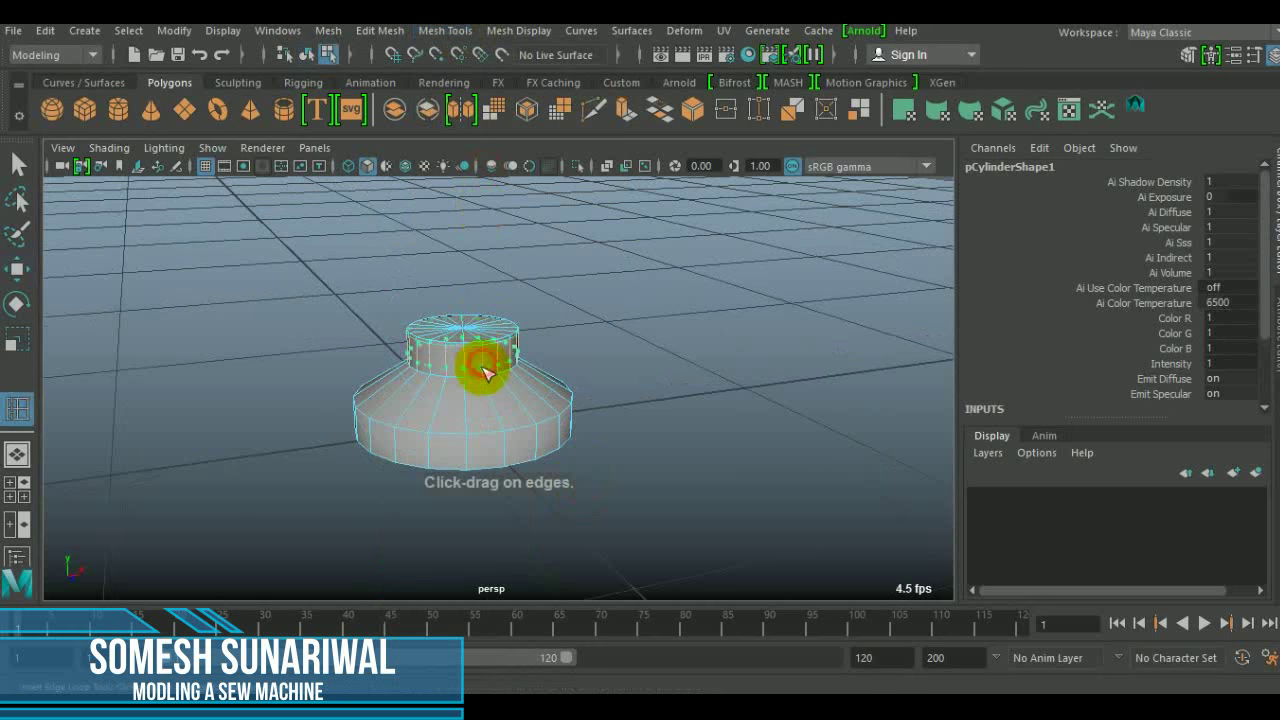
{"action": "scroll", "coordinate": [449, 494], "scroll_direction": "down", "scroll_amount": 5}
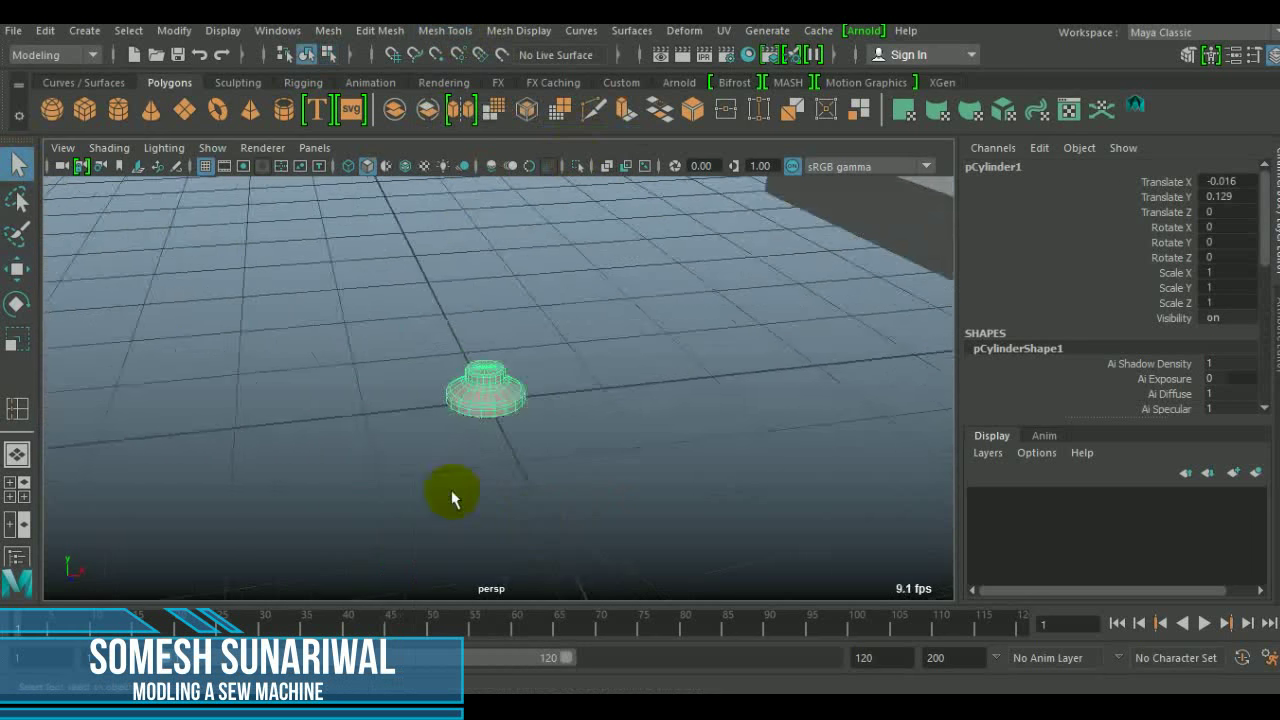
{"action": "key", "text": "space"}
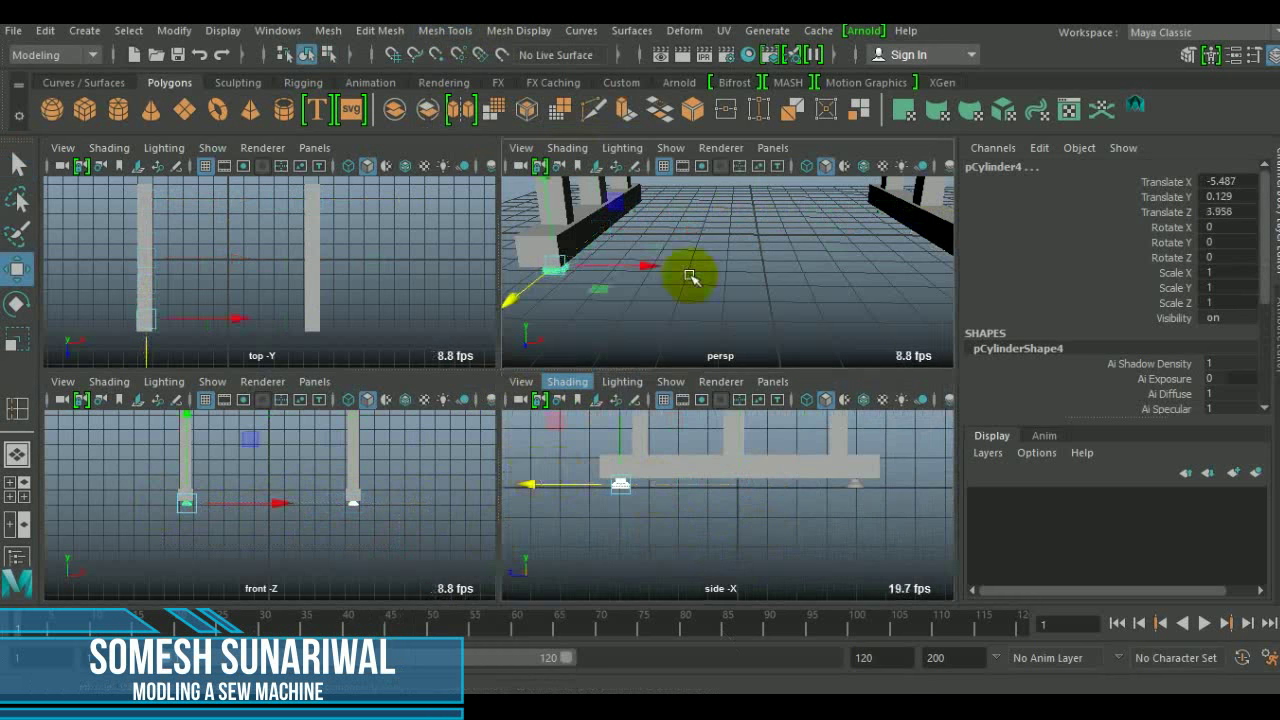
{"action": "key", "text": "space"}
Step: Select a leg frame together with the foot and combine them into one mesh
{"action": "left_click", "coordinate": [443, 409]}
{"action": "left_click_drag", "start_coordinate": [414, 386], "coordinate": [681, 420], "text": "alt"}
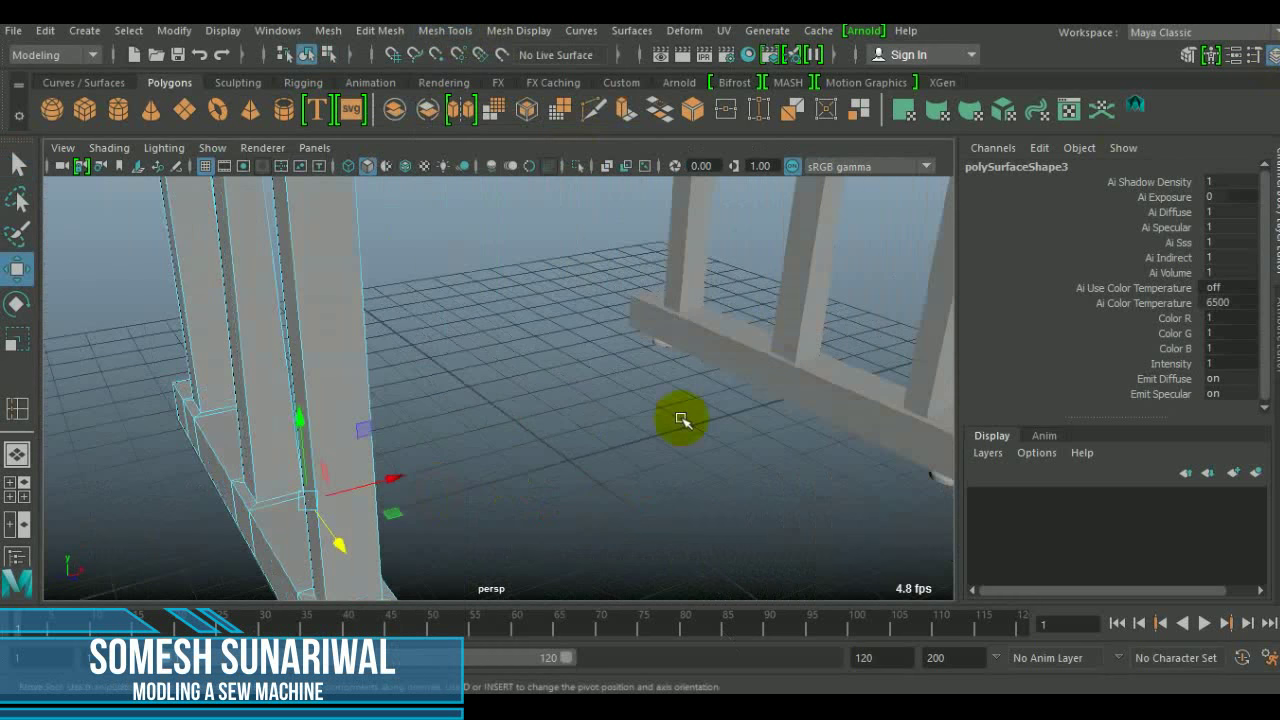
{"action": "scroll", "coordinate": [480, 443], "scroll_direction": "down", "scroll_amount": 5}
{"action": "left_click", "coordinate": [400, 371]}
{"action": "left_click", "coordinate": [700, 300], "text": "shift"}
{"action": "left_click", "coordinate": [328, 30]}
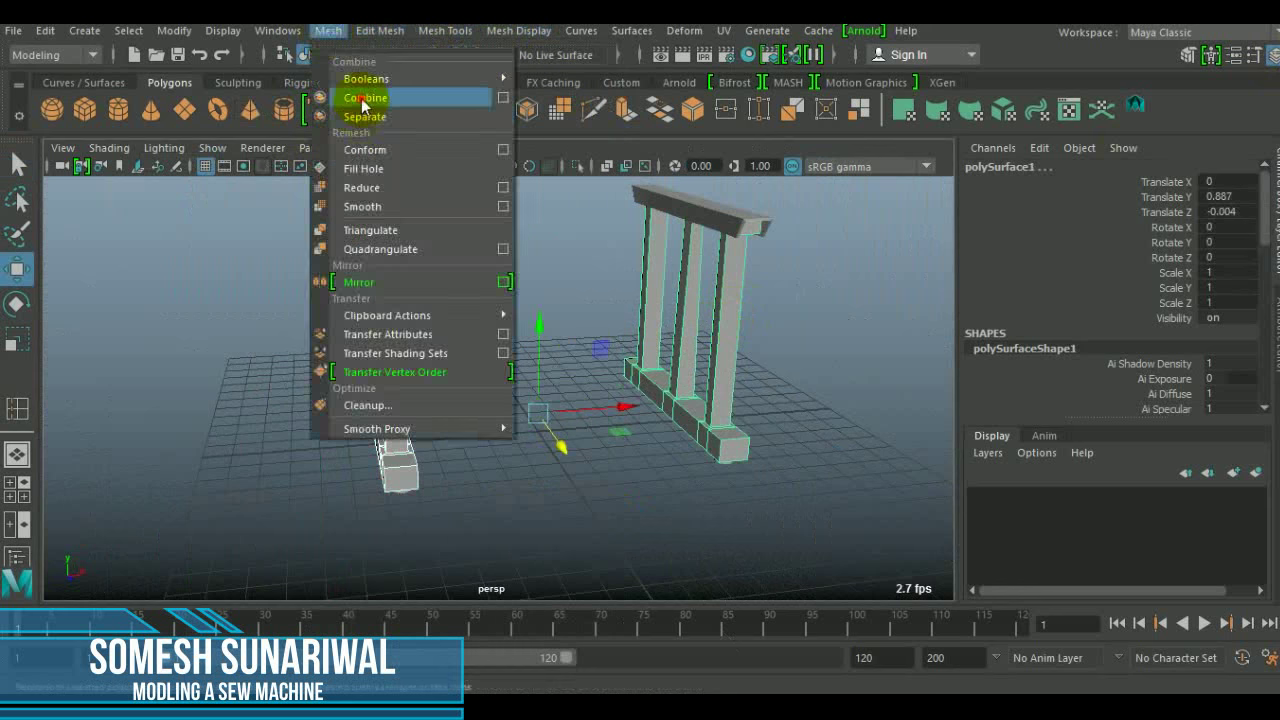
Step: Combine the selected meshes, then extrude and inset a face on the frame base
{"action": "left_click", "coordinate": [363, 98]}
{"action": "right_click_drag", "start_coordinate": [286, 300], "coordinate": [209, 190]}
{"action": "left_click", "coordinate": [315, 440]}
{"action": "key", "text": "ctrl+e"}
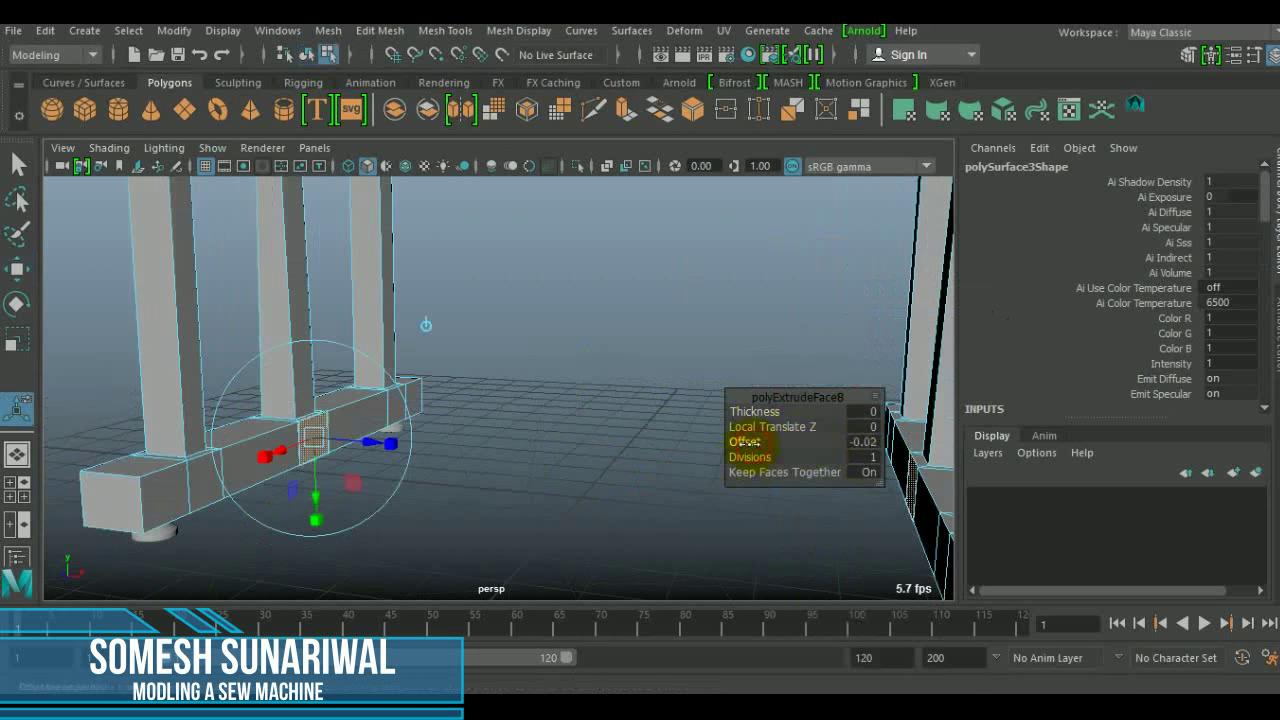
{"action": "middle_click_drag", "start_coordinate": [300, 490], "coordinate": [322, 450]}
{"action": "mouse_move", "coordinate": [318, 448]}
{"action": "left_mouse_down", "text": "alt"}
{"action": "mouse_move", "coordinate": [614, 486]}
{"action": "mouse_move", "coordinate": [414, 443]}
{"action": "mouse_move", "coordinate": [766, 329]}
{"action": "mouse_move", "coordinate": [611, 437]}
{"action": "left_mouse_up", "text": "alt"}
{"action": "key", "text": "w"}
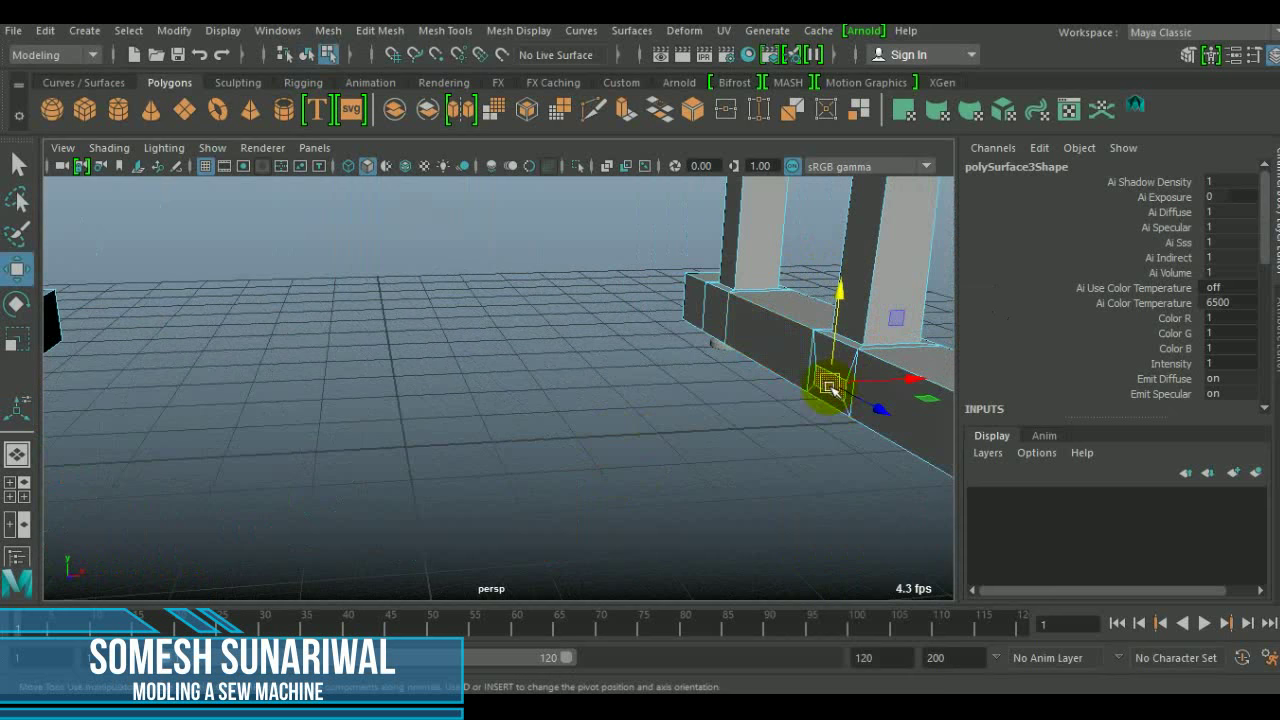
Step: Bridge the two inner base faces into a crossbar and add an edge loop on it
{"action": "left_click_drag", "start_coordinate": [830, 385], "coordinate": [760, 447], "text": "alt"}
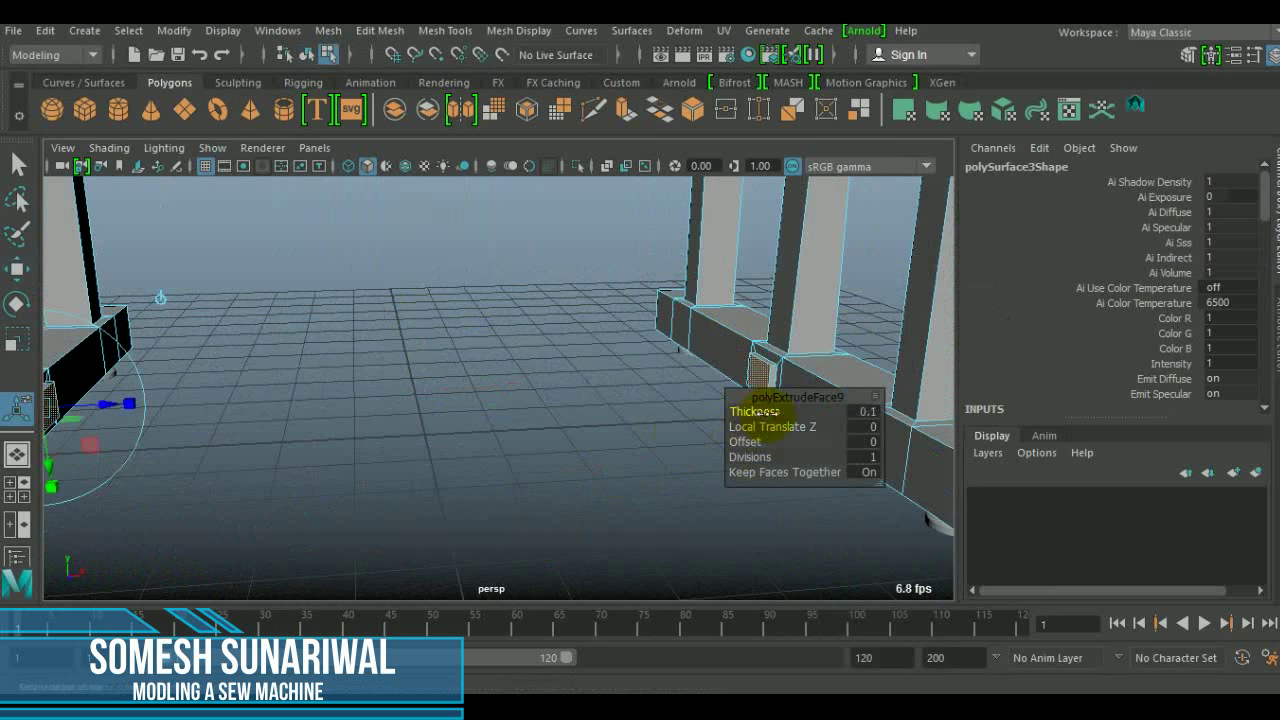
{"action": "mouse_move", "coordinate": [712, 442]}
{"action": "left_mouse_down", "text": "alt"}
{"action": "mouse_move", "coordinate": [669, 409]}
{"action": "mouse_move", "coordinate": [363, 429]}
{"action": "mouse_move", "coordinate": [574, 457]}
{"action": "mouse_move", "coordinate": [867, 260]}
{"action": "mouse_move", "coordinate": [429, 337]}
{"action": "mouse_move", "coordinate": [580, 414]}
{"action": "mouse_move", "coordinate": [371, 386]}
{"action": "mouse_move", "coordinate": [748, 312]}
{"action": "left_mouse_up", "text": "alt"}
{"action": "key", "text": "w"}
{"action": "right_click_drag", "start_coordinate": [748, 312], "coordinate": [750, 411], "text": "shift"}
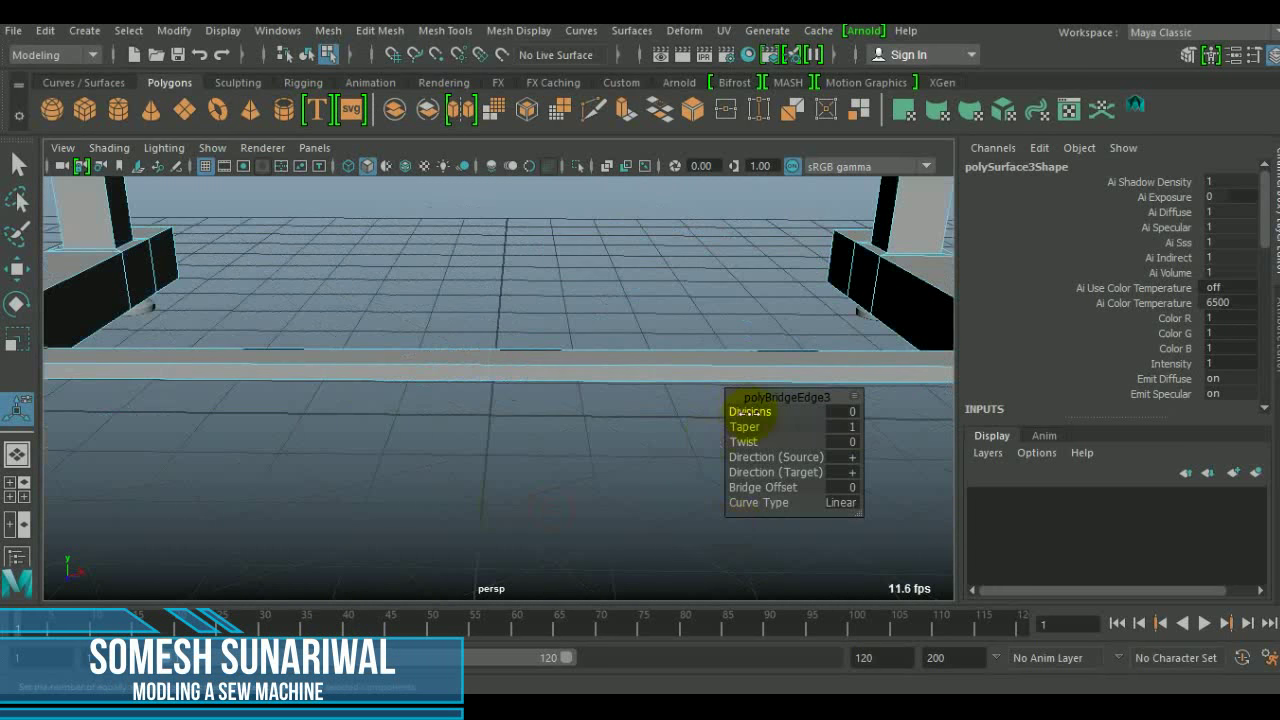
{"action": "left_click_drag", "start_coordinate": [770, 424], "coordinate": [343, 214], "text": "alt"}
{"action": "right_click_drag", "start_coordinate": [343, 214], "coordinate": [350, 260], "text": "shift"}
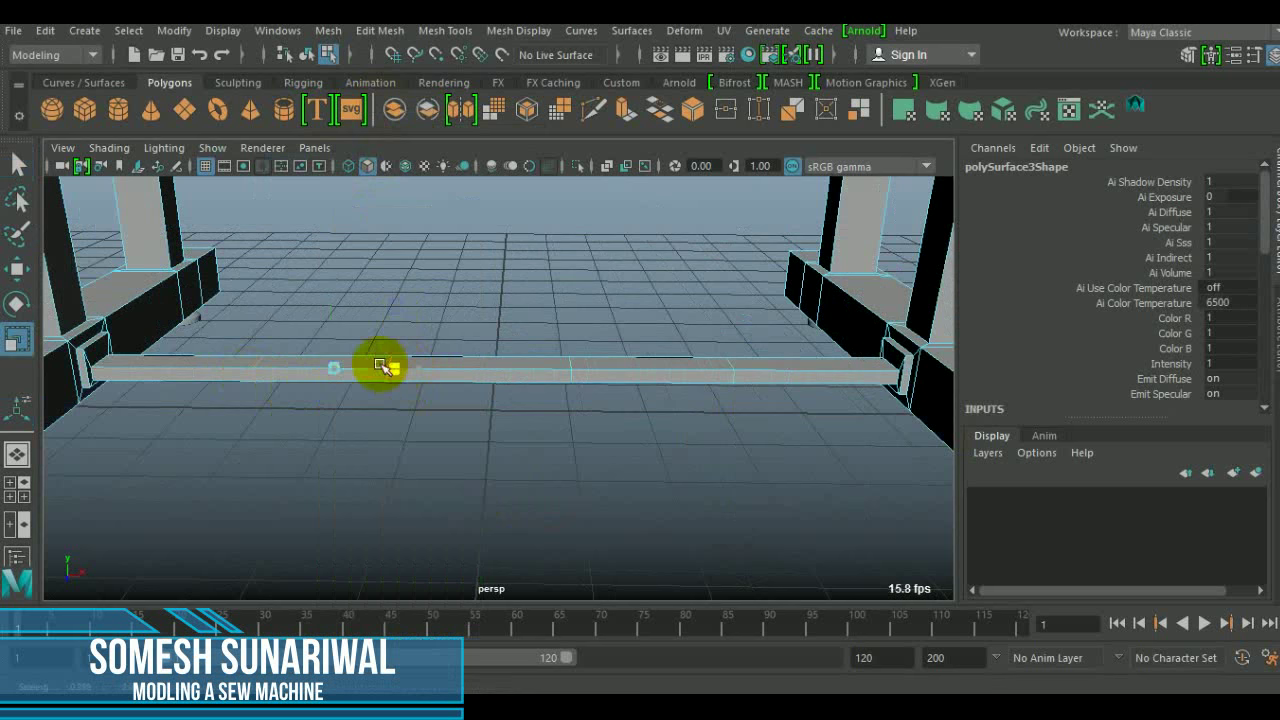
Step: Extrude a crossbar face outward into a block and add edge loops across it
{"action": "mouse_move", "coordinate": [571, 375]}
{"action": "left_mouse_down", "text": "alt"}
{"action": "mouse_move", "coordinate": [529, 514]}
{"action": "mouse_move", "coordinate": [386, 423]}
{"action": "mouse_move", "coordinate": [740, 340]}
{"action": "left_mouse_up", "text": "alt"}
{"action": "right_click_drag", "start_coordinate": [740, 340], "coordinate": [766, 366], "text": "shift"}
{"action": "left_click_drag", "start_coordinate": [766, 366], "coordinate": [600, 265], "text": "alt"}
{"action": "left_click", "coordinate": [445, 30]}
{"action": "left_click", "coordinate": [470, 120]}
{"action": "mouse_move", "coordinate": [631, 377]}
{"action": "left_mouse_down", "text": "alt"}
{"action": "mouse_move", "coordinate": [531, 466]}
{"action": "mouse_move", "coordinate": [492, 445]}
{"action": "left_mouse_up", "text": "alt"}
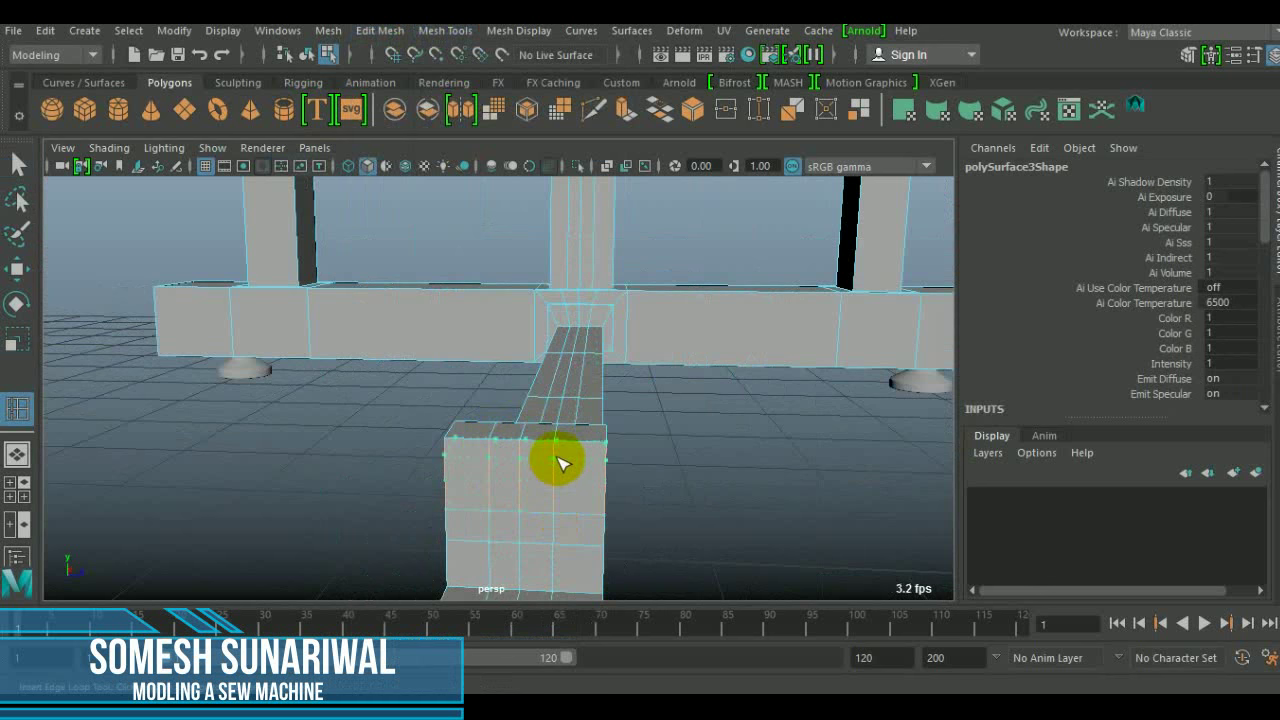
{"action": "left_click", "coordinate": [466, 494]}
{"action": "mouse_move", "coordinate": [466, 494]}
{"action": "left_mouse_down", "text": "alt"}
{"action": "mouse_move", "coordinate": [534, 491]}
{"action": "mouse_move", "coordinate": [800, 540]}
{"action": "left_mouse_up", "text": "alt"}
Step: Reshape the block's vertices and delete one of its faces
{"action": "key", "text": "F9"}
{"action": "left_click_drag", "start_coordinate": [505, 470], "coordinate": [553, 510]}
{"action": "mouse_move", "coordinate": [397, 512]}
{"action": "left_mouse_down", "text": "alt"}
{"action": "mouse_move", "coordinate": [514, 543]}
{"action": "mouse_move", "coordinate": [491, 423]}
{"action": "mouse_move", "coordinate": [623, 434]}
{"action": "mouse_move", "coordinate": [512, 485]}
{"action": "mouse_move", "coordinate": [520, 534]}
{"action": "left_mouse_up", "text": "alt"}
{"action": "key", "text": "F11"}
{"action": "left_click", "coordinate": [512, 485]}
{"action": "right_click_drag", "start_coordinate": [512, 300], "coordinate": [514, 349], "text": "shift"}
{"action": "key", "text": "Delete"}
Step: Insert edge loops on the frame and select the frame part to move
{"action": "left_click_drag", "start_coordinate": [868, 427], "coordinate": [543, 186], "text": "alt"}
{"action": "right_click_drag", "start_coordinate": [543, 186], "coordinate": [543, 215]}
{"action": "right_click_drag", "start_coordinate": [500, 429], "coordinate": [520, 470], "text": "shift"}
{"action": "mouse_move", "coordinate": [520, 470]}
{"action": "left_mouse_down", "text": "alt"}
{"action": "mouse_move", "coordinate": [800, 543]}
{"action": "mouse_move", "coordinate": [900, 400]}
{"action": "left_mouse_up", "text": "alt"}
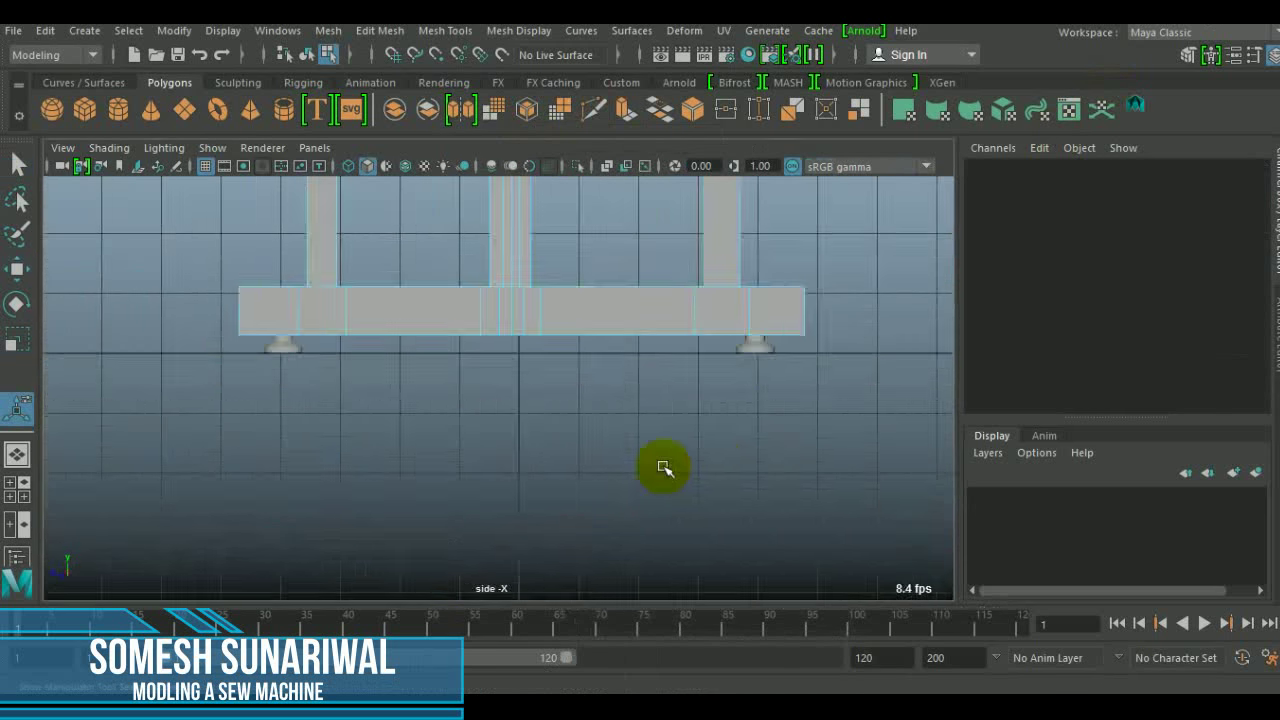
{"action": "scroll", "coordinate": [663, 466], "scroll_direction": "down", "scroll_amount": 5}
{"action": "left_click", "coordinate": [380, 30]}
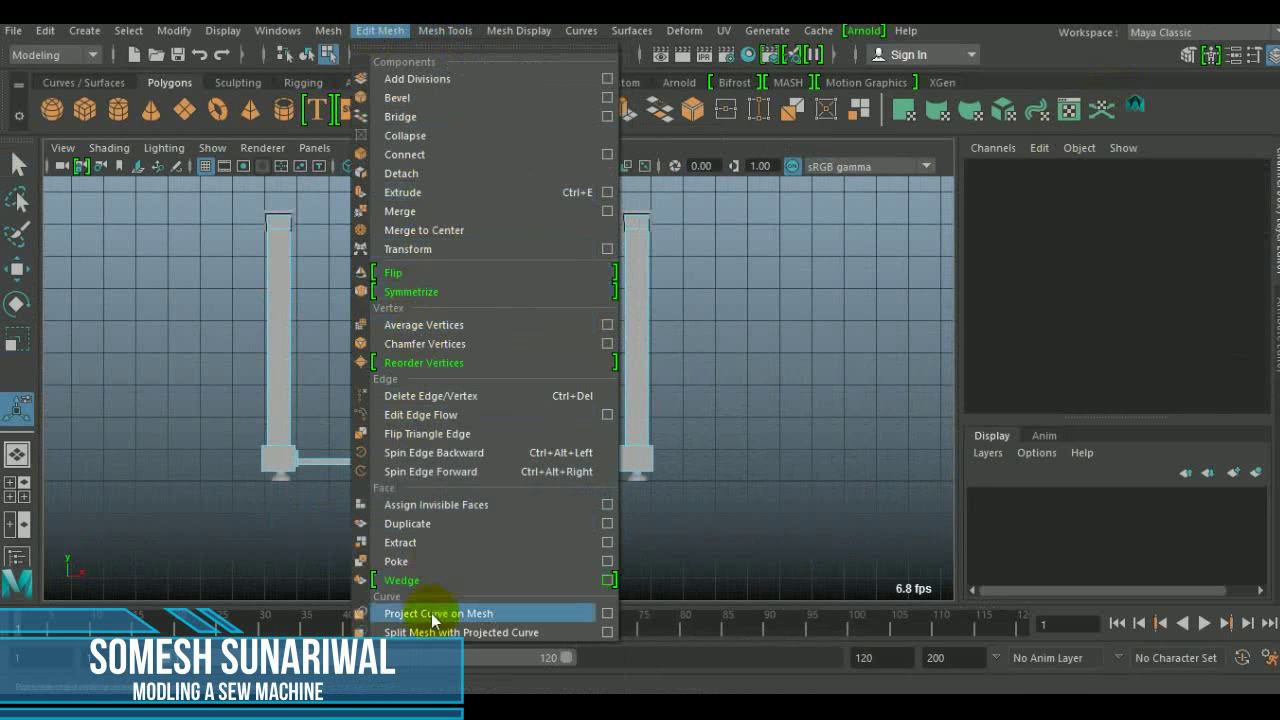
{"action": "left_click", "coordinate": [470, 145]}
{"action": "scroll", "coordinate": [414, 471], "scroll_direction": "up", "scroll_amount": 5}
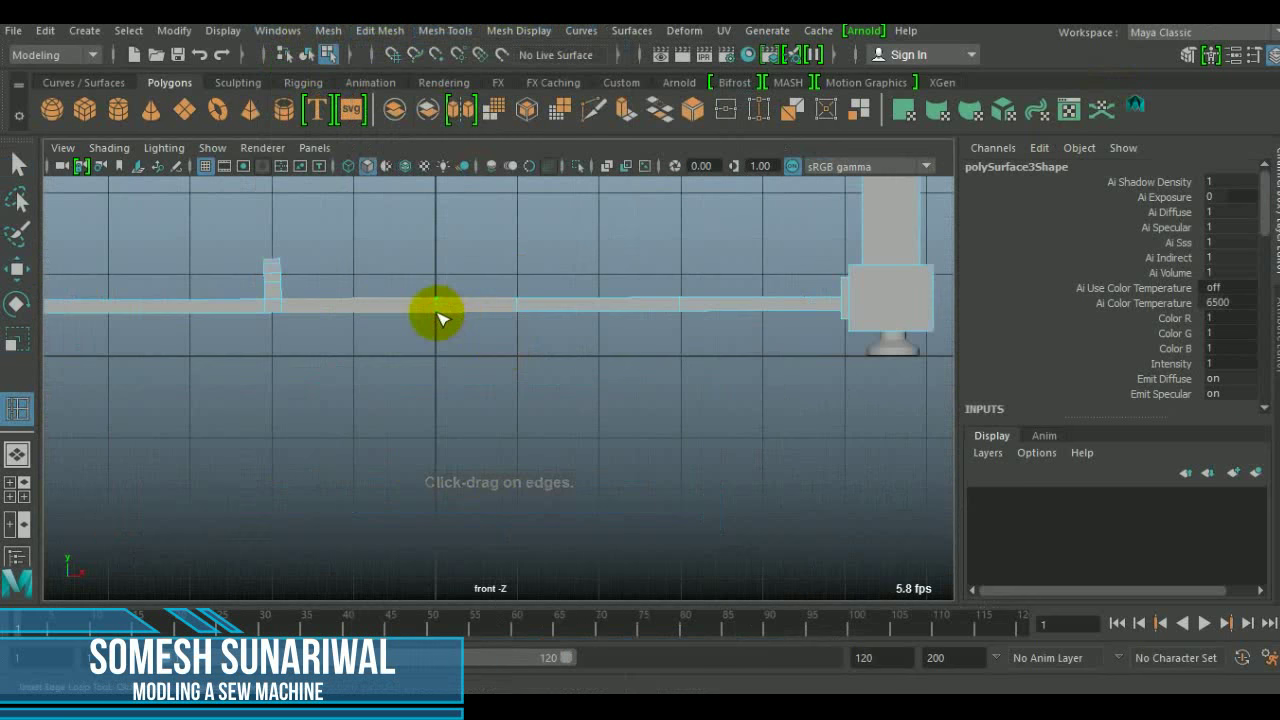
{"action": "scroll", "coordinate": [440, 318], "scroll_direction": "down", "scroll_amount": 5}
{"action": "key", "text": "q"}
{"action": "right_click", "coordinate": [150, 170]}
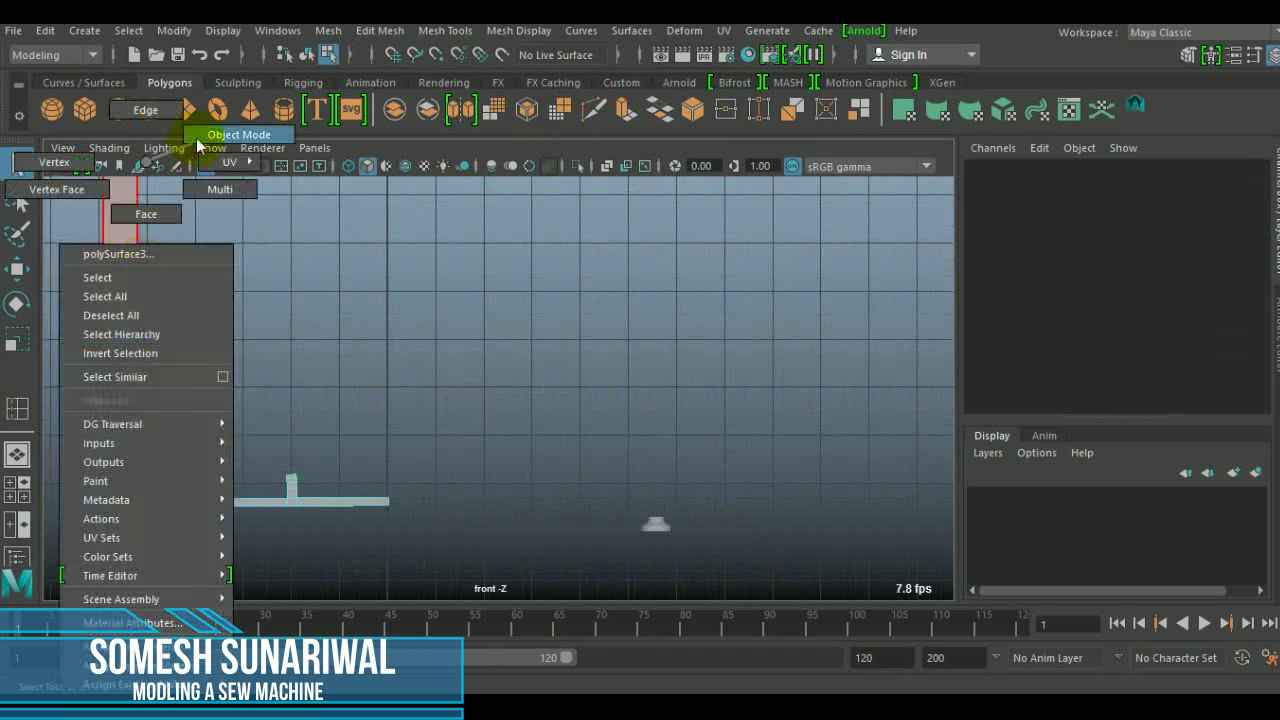
{"action": "key", "text": "w"}
Step: Combine the two frame halves into one mesh and merge the seam vertices
{"action": "left_click", "coordinate": [445, 30]}
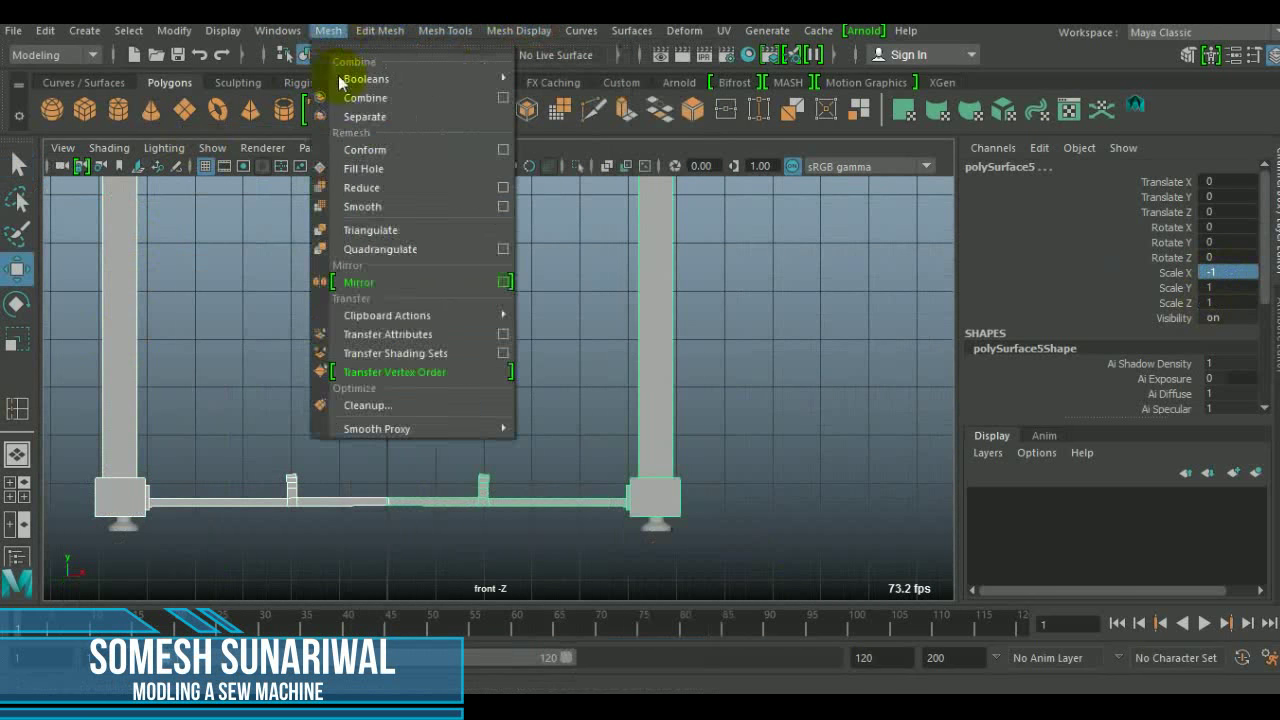
{"action": "left_click", "coordinate": [343, 94]}
{"action": "scroll", "coordinate": [480, 394], "scroll_direction": "up", "scroll_amount": 3}
{"action": "left_click", "coordinate": [341, 377]}
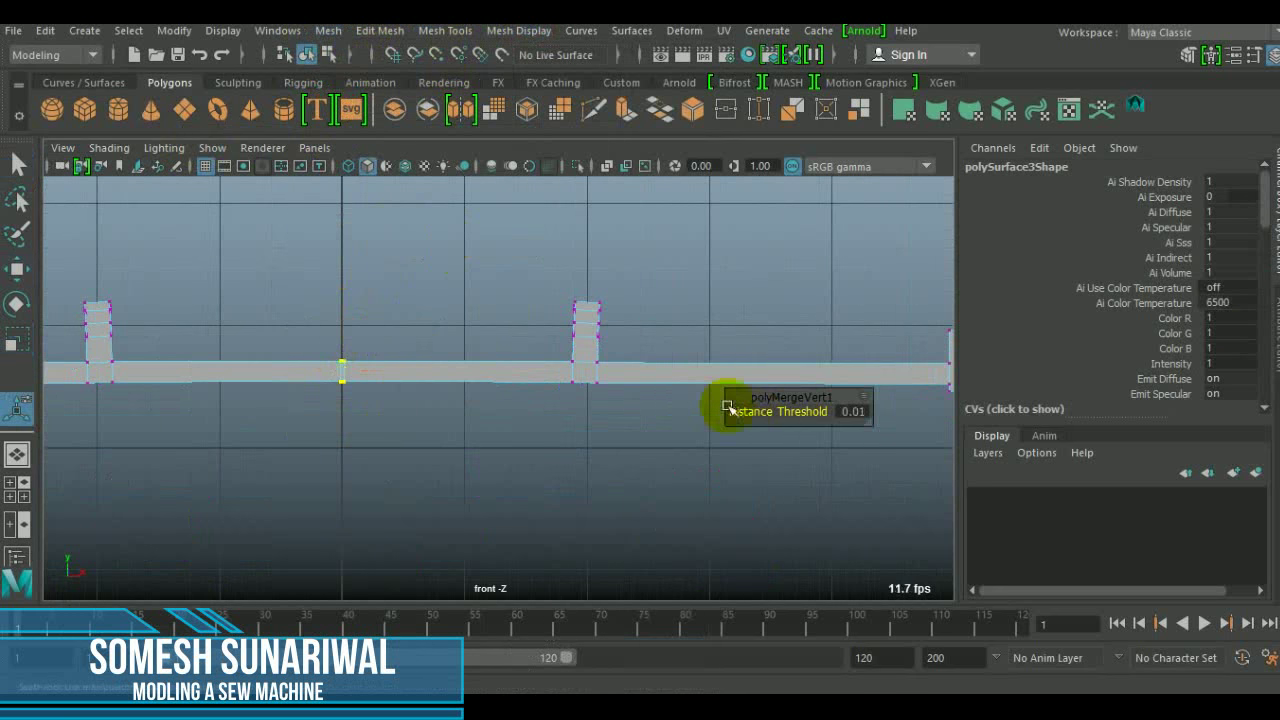
{"action": "key", "text": "space"}
{"action": "key", "text": "space"}
{"action": "scroll", "coordinate": [560, 320], "scroll_direction": "up", "scroll_amount": 5}
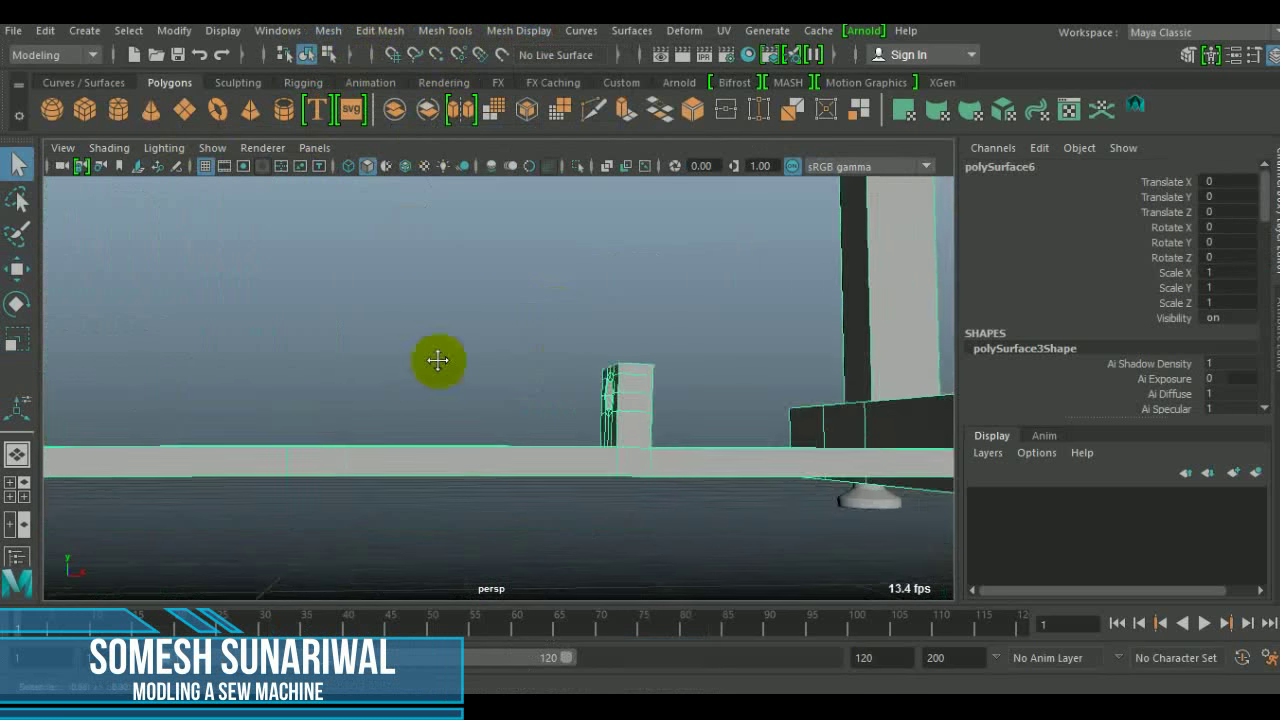
{"action": "key", "text": "space"}
{"action": "key", "text": "space"}
Step: Multi-Cut new edge loops across the crossbar, then begin a flat cube for the board
{"action": "left_click", "coordinate": [341, 303]}
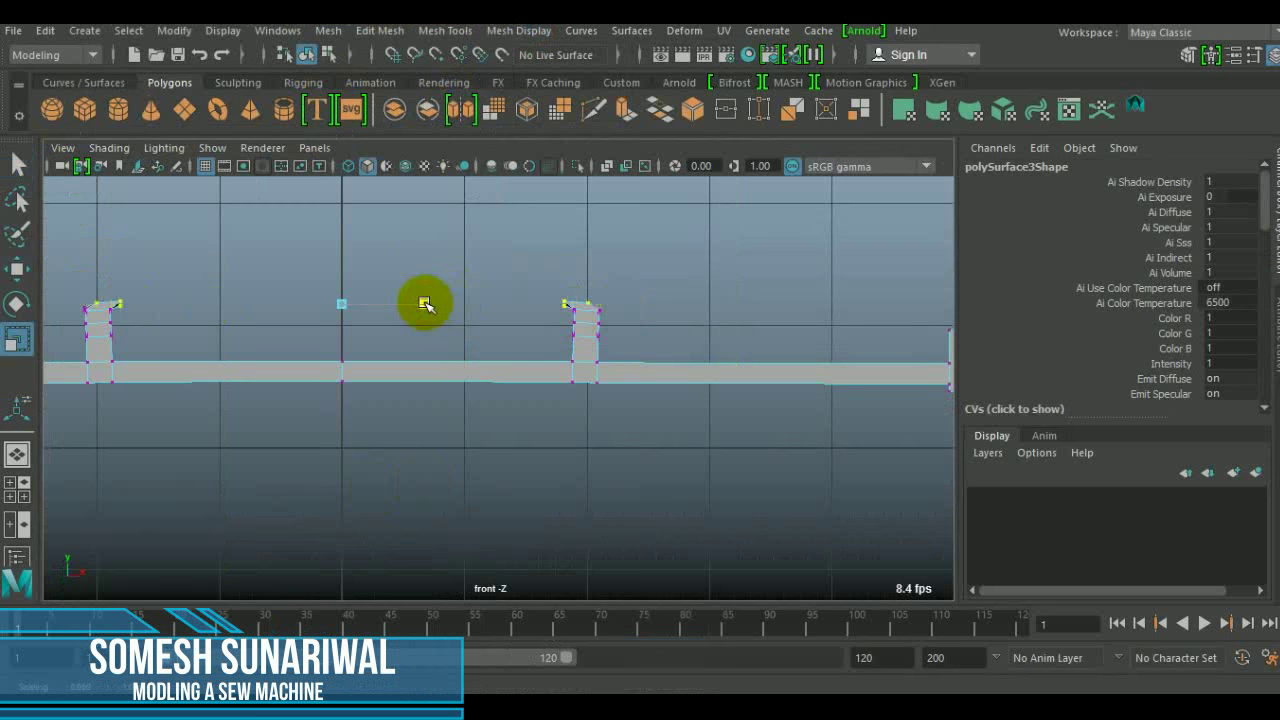
{"action": "scroll", "coordinate": [559, 273], "scroll_direction": "down", "scroll_amount": 4}
{"action": "left_click_drag", "start_coordinate": [484, 333], "coordinate": [572, 430]}
{"action": "key", "text": "Return"}
{"action": "key", "text": "space"}
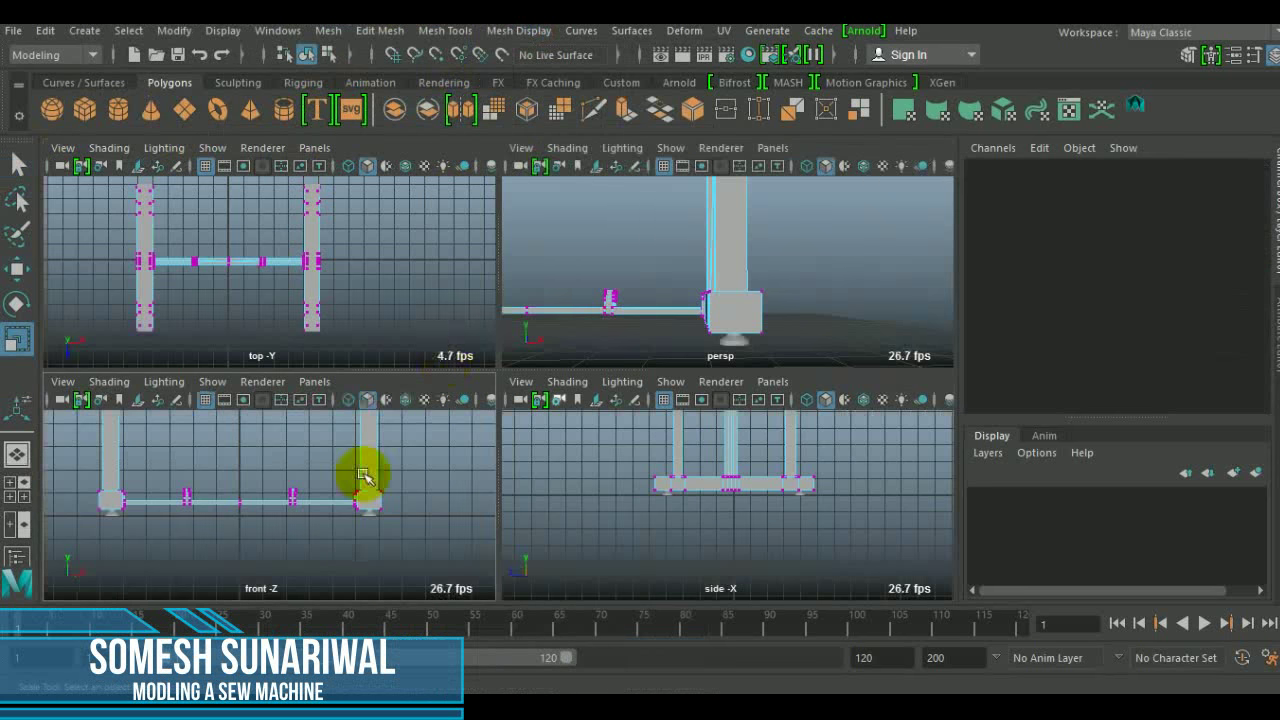
{"action": "key", "text": "space"}
{"action": "scroll", "coordinate": [243, 480], "scroll_direction": "up", "scroll_amount": 3}
{"action": "key", "text": "space"}
{"action": "key", "text": "space"}
{"action": "mouse_move", "coordinate": [480, 310]}
{"action": "left_mouse_down"}
{"action": "mouse_move", "coordinate": [523, 354]}
{"action": "mouse_move", "coordinate": [530, 345]}
{"action": "left_mouse_up"}
Step: Scale the new cube flat into a thin board
{"action": "mouse_move", "coordinate": [543, 463]}
{"action": "left_mouse_down", "text": "alt"}
{"action": "mouse_move", "coordinate": [468, 338]}
{"action": "mouse_move", "coordinate": [366, 386]}
{"action": "left_mouse_up", "text": "alt"}
{"action": "key", "text": "r"}
{"action": "left_click", "coordinate": [445, 30]}
{"action": "scroll", "coordinate": [1075, 390], "scroll_direction": "down", "scroll_amount": 3}
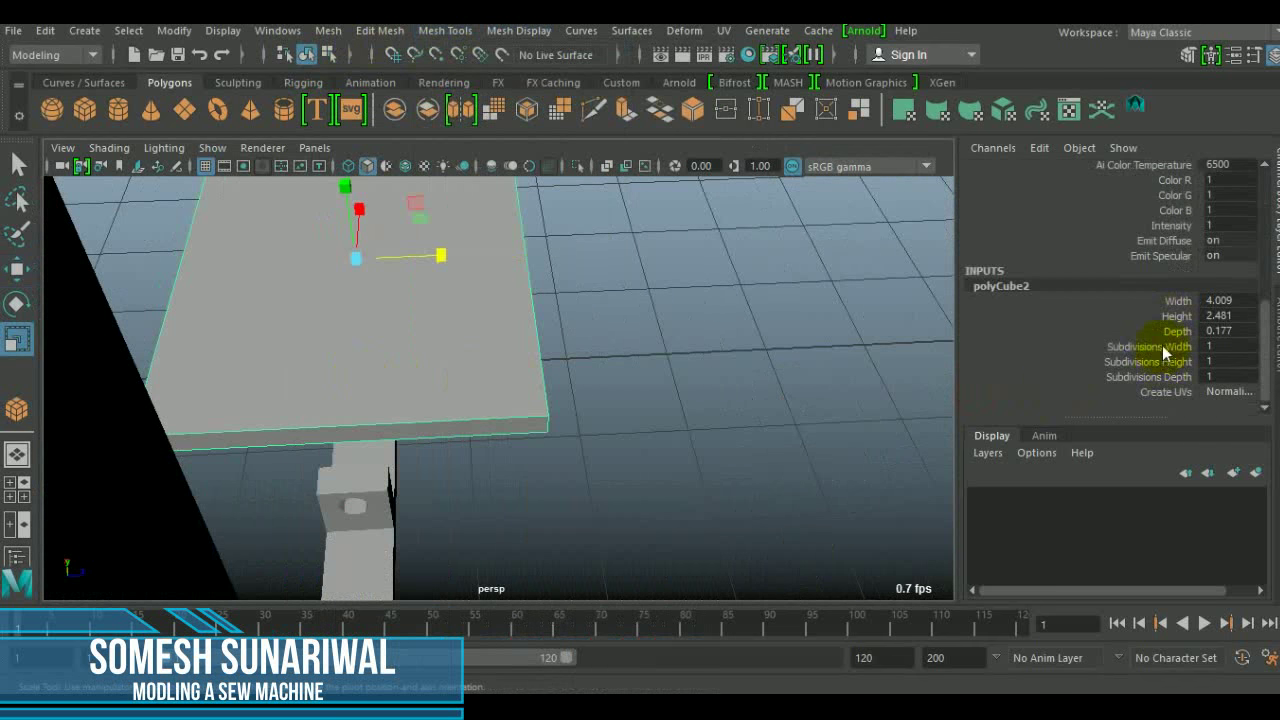
Step: Select alternating strips on the board, then extrude and bridge them into open slots
{"action": "left_click_drag", "start_coordinate": [547, 351], "coordinate": [291, 360], "text": "alt"}
{"action": "left_click", "coordinate": [291, 360]}
{"action": "left_click", "coordinate": [771, 329], "text": "shift"}
{"action": "mouse_move", "coordinate": [771, 329]}
{"action": "left_mouse_down", "text": "alt"}
{"action": "mouse_move", "coordinate": [529, 334]}
{"action": "mouse_move", "coordinate": [597, 212]}
{"action": "mouse_move", "coordinate": [420, 300]}
{"action": "left_mouse_up", "text": "alt"}
{"action": "right_click_drag", "start_coordinate": [420, 300], "coordinate": [400, 348], "text": "shift"}
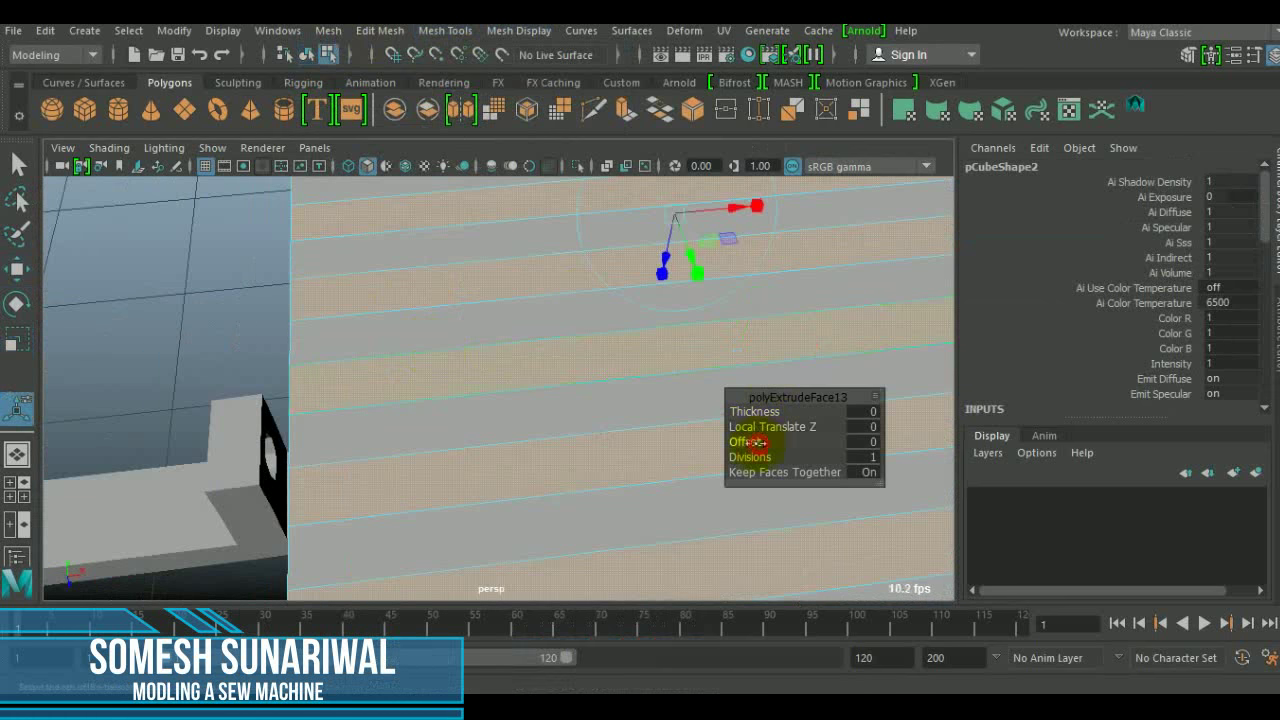
{"action": "left_click_drag", "start_coordinate": [708, 287], "coordinate": [487, 394], "text": "alt"}
{"action": "right_click_drag", "start_coordinate": [386, 229], "coordinate": [471, 128], "text": "shift"}
Step: Insert edge loops across the slatted board and check the slots from several angles
{"action": "left_click_drag", "start_coordinate": [249, 563], "coordinate": [318, 455], "text": "alt"}
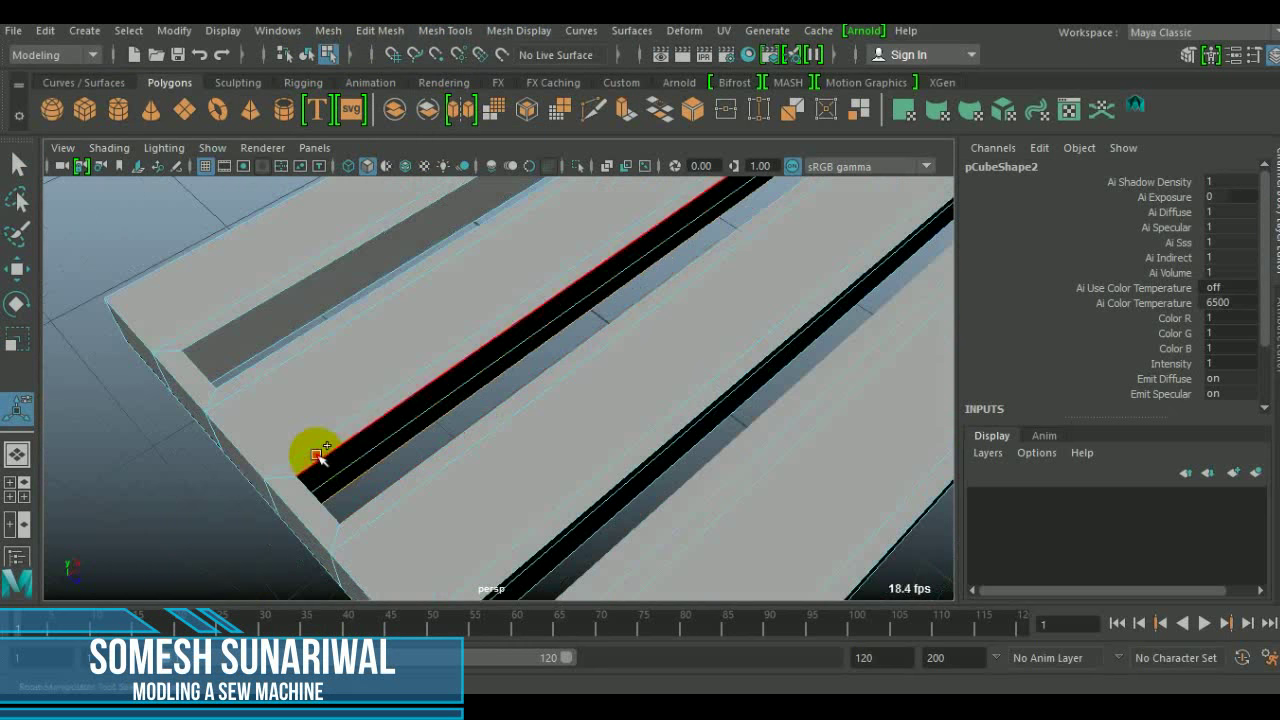
{"action": "mouse_move", "coordinate": [572, 522]}
{"action": "left_mouse_down", "text": "alt"}
{"action": "mouse_move", "coordinate": [414, 457]}
{"action": "mouse_move", "coordinate": [414, 491]}
{"action": "mouse_move", "coordinate": [420, 400]}
{"action": "left_mouse_up", "text": "alt"}
{"action": "left_click", "coordinate": [349, 114]}
{"action": "scroll", "coordinate": [300, 349], "scroll_direction": "up", "scroll_amount": 5}
{"action": "mouse_move", "coordinate": [300, 349]}
{"action": "left_mouse_down", "text": "alt"}
{"action": "mouse_move", "coordinate": [309, 514]}
{"action": "mouse_move", "coordinate": [601, 478]}
{"action": "mouse_move", "coordinate": [177, 371]}
{"action": "mouse_move", "coordinate": [223, 266]}
{"action": "mouse_move", "coordinate": [205, 455]}
{"action": "mouse_move", "coordinate": [200, 429]}
{"action": "mouse_move", "coordinate": [266, 429]}
{"action": "mouse_move", "coordinate": [129, 223]}
{"action": "mouse_move", "coordinate": [345, 523]}
{"action": "mouse_move", "coordinate": [612, 499]}
{"action": "left_mouse_up", "text": "alt"}
{"action": "mouse_move", "coordinate": [617, 276]}
{"action": "left_mouse_down", "text": "alt"}
{"action": "mouse_move", "coordinate": [563, 323]}
{"action": "mouse_move", "coordinate": [771, 294]}
{"action": "mouse_move", "coordinate": [249, 300]}
{"action": "mouse_move", "coordinate": [254, 455]}
{"action": "mouse_move", "coordinate": [286, 443]}
{"action": "mouse_move", "coordinate": [257, 374]}
{"action": "mouse_move", "coordinate": [346, 437]}
{"action": "mouse_move", "coordinate": [533, 516]}
{"action": "mouse_move", "coordinate": [414, 377]}
{"action": "mouse_move", "coordinate": [657, 338]}
{"action": "left_mouse_up", "text": "alt"}
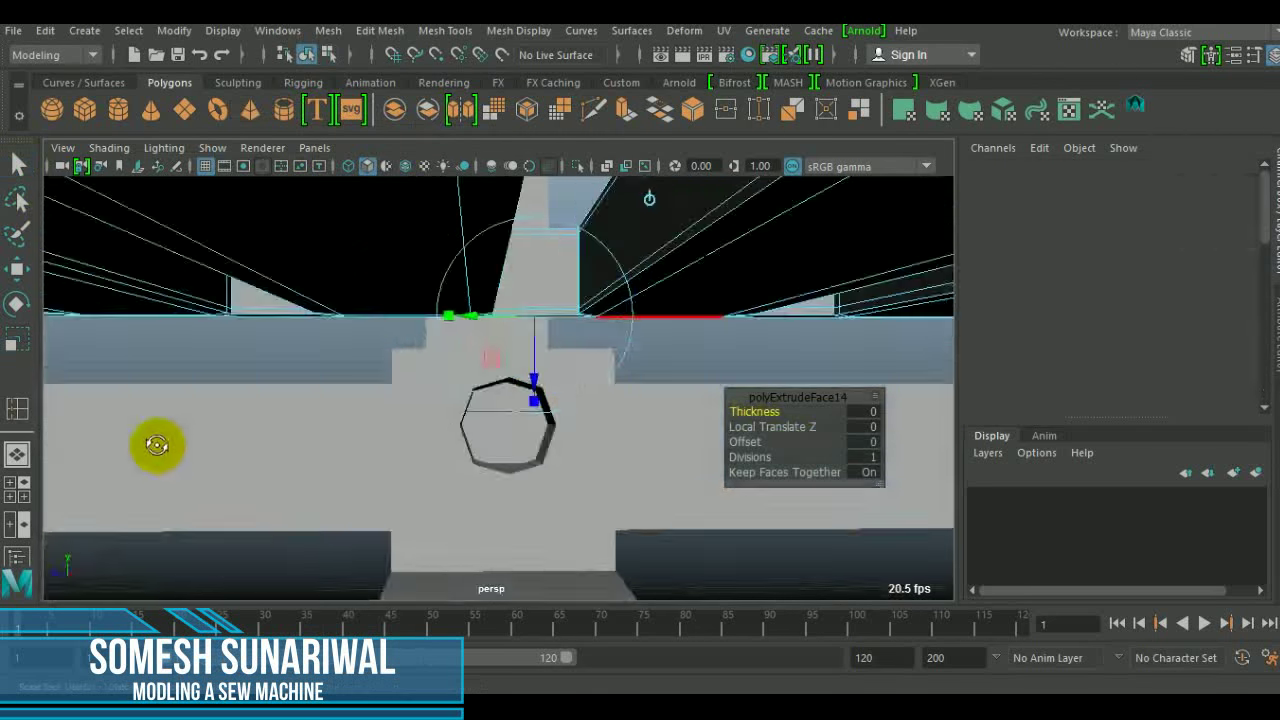
Step: Add edge loops around the block's octagonal hole in a side wireframe view
{"action": "mouse_move", "coordinate": [157, 444]}
{"action": "left_mouse_down", "text": "alt"}
{"action": "mouse_move", "coordinate": [537, 549]}
{"action": "mouse_move", "coordinate": [251, 520]}
{"action": "mouse_move", "coordinate": [414, 531]}
{"action": "mouse_move", "coordinate": [377, 389]}
{"action": "mouse_move", "coordinate": [514, 457]}
{"action": "mouse_move", "coordinate": [603, 342]}
{"action": "mouse_move", "coordinate": [509, 486]}
{"action": "mouse_move", "coordinate": [428, 391]}
{"action": "left_mouse_up", "text": "alt"}
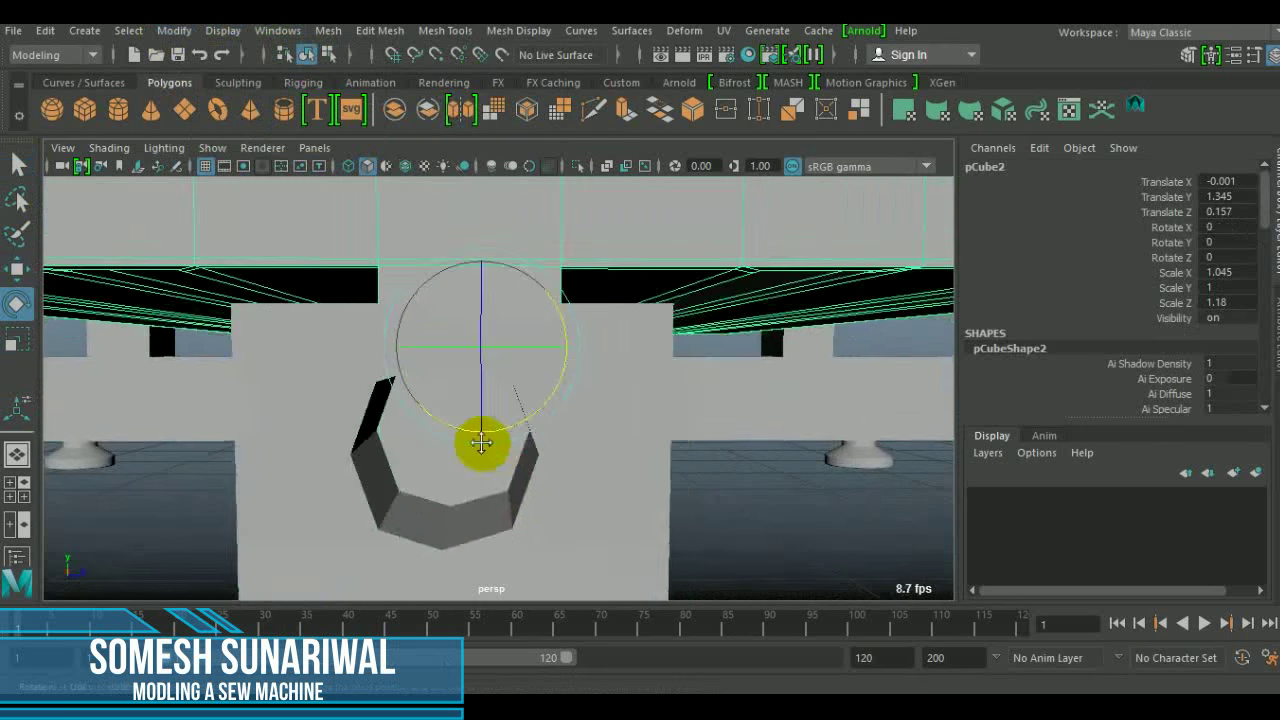
{"action": "key", "text": "space"}
{"action": "key", "text": "space"}
{"action": "right_click_drag", "start_coordinate": [428, 391], "coordinate": [474, 204], "text": "alt"}
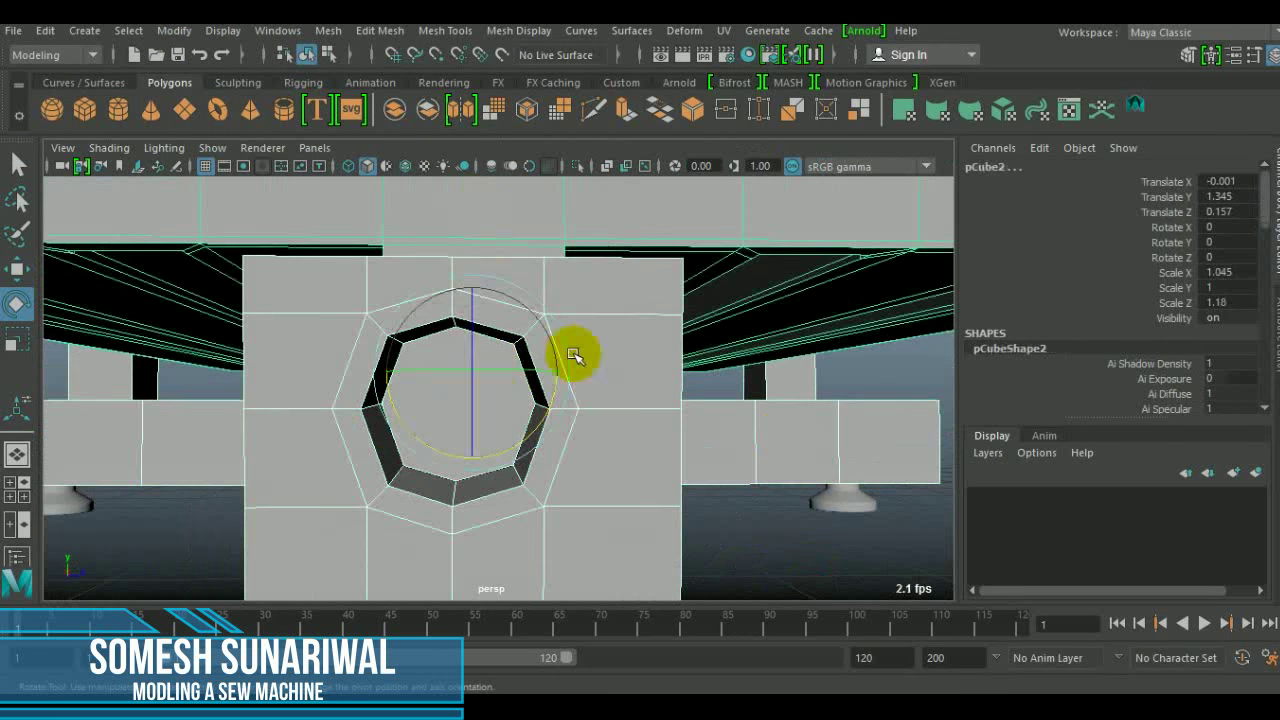
{"action": "key", "text": "4"}
{"action": "left_click", "coordinate": [380, 30]}
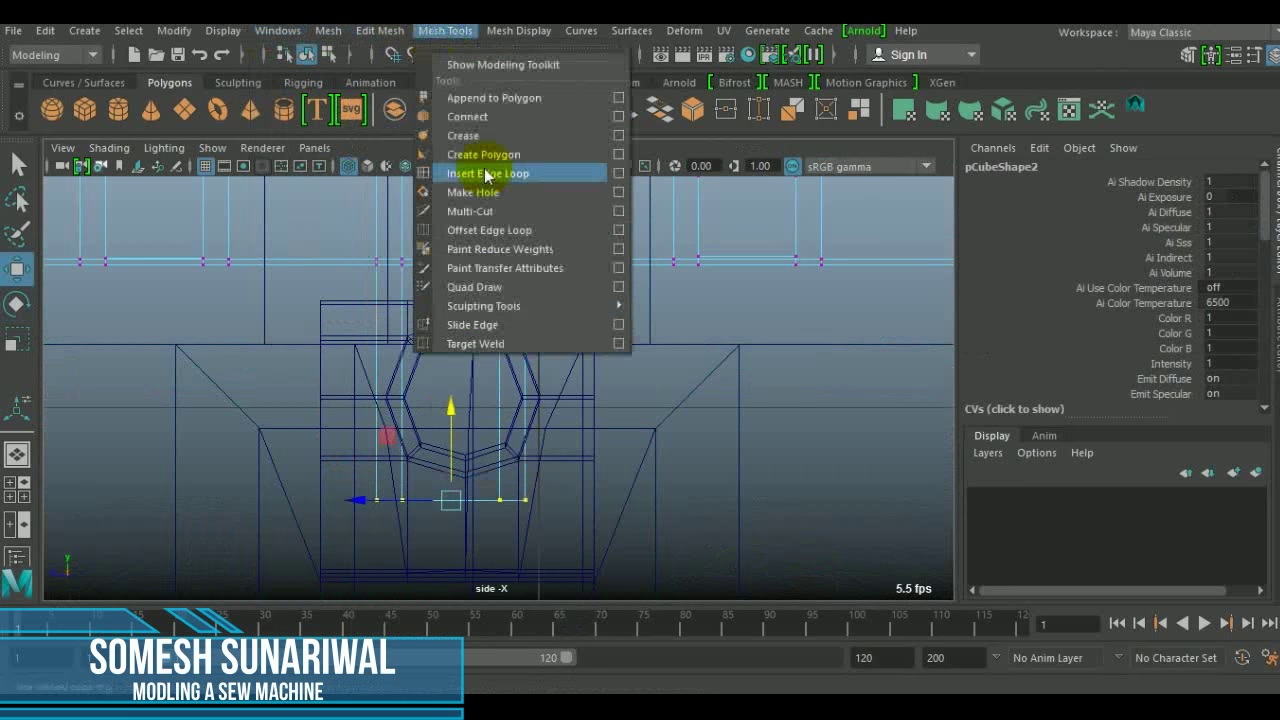
{"action": "left_click", "coordinate": [500, 174]}
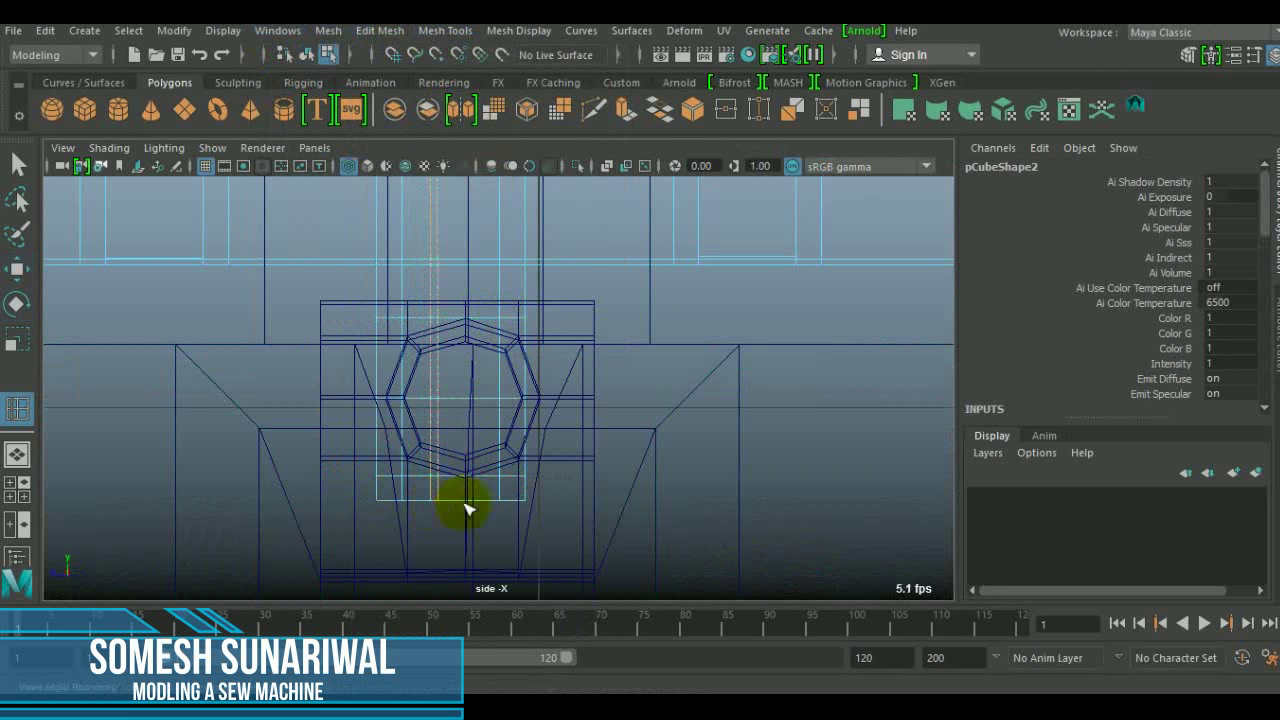
{"action": "double_click", "coordinate": [478, 372]}
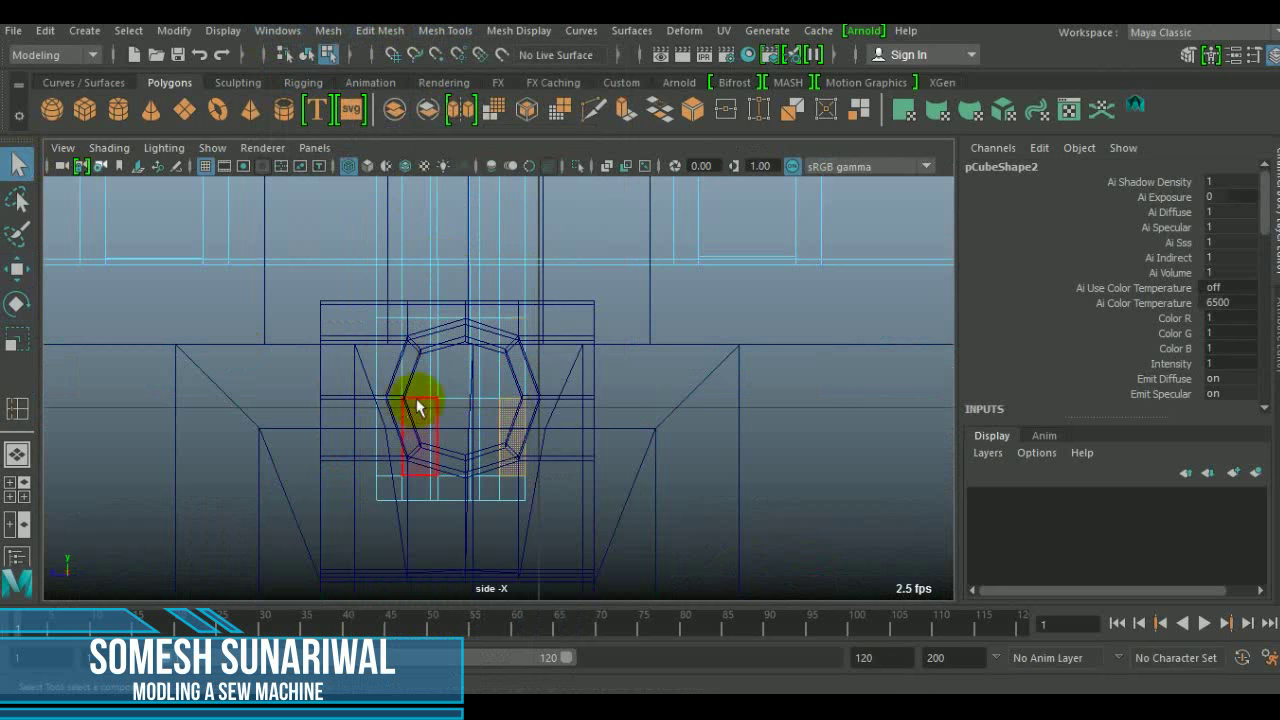
Step: Extrude the faces inside the octagonal hole outward 0.431 into a stub
{"action": "key", "text": "F9"}
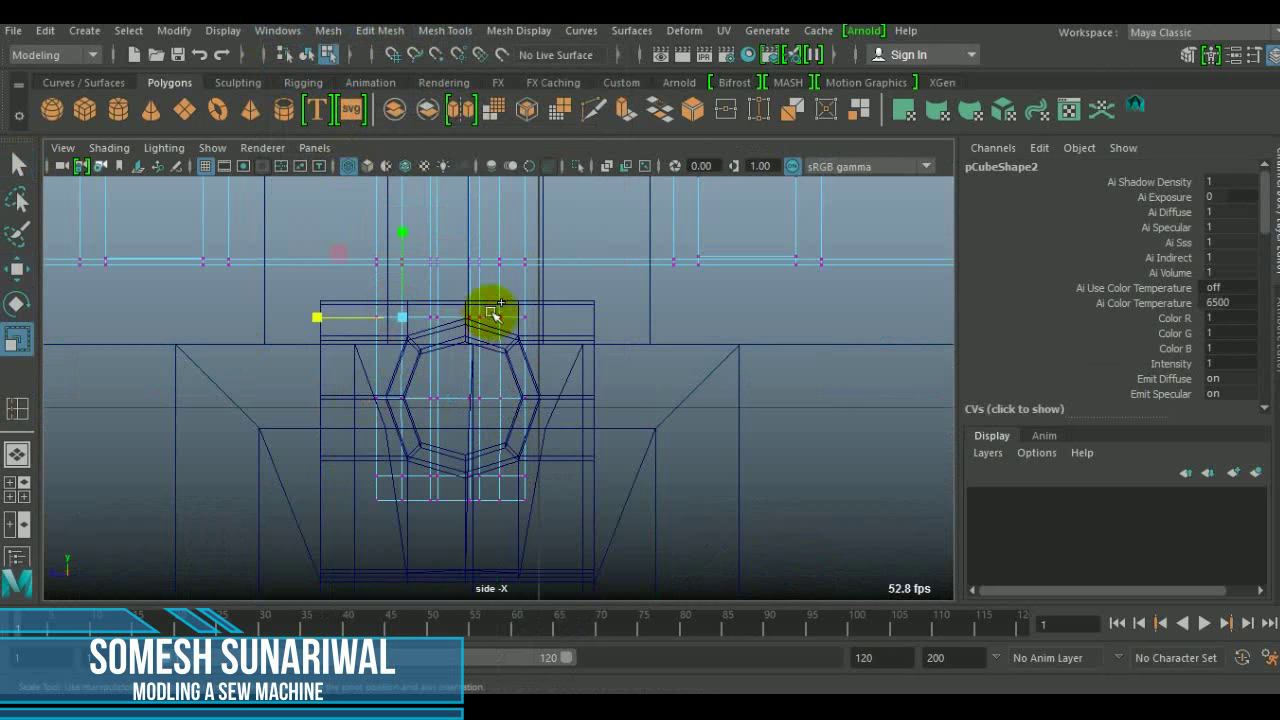
{"action": "right_click_drag", "start_coordinate": [466, 288], "coordinate": [482, 205]}
{"action": "key", "text": "space"}
{"action": "key", "text": "space"}
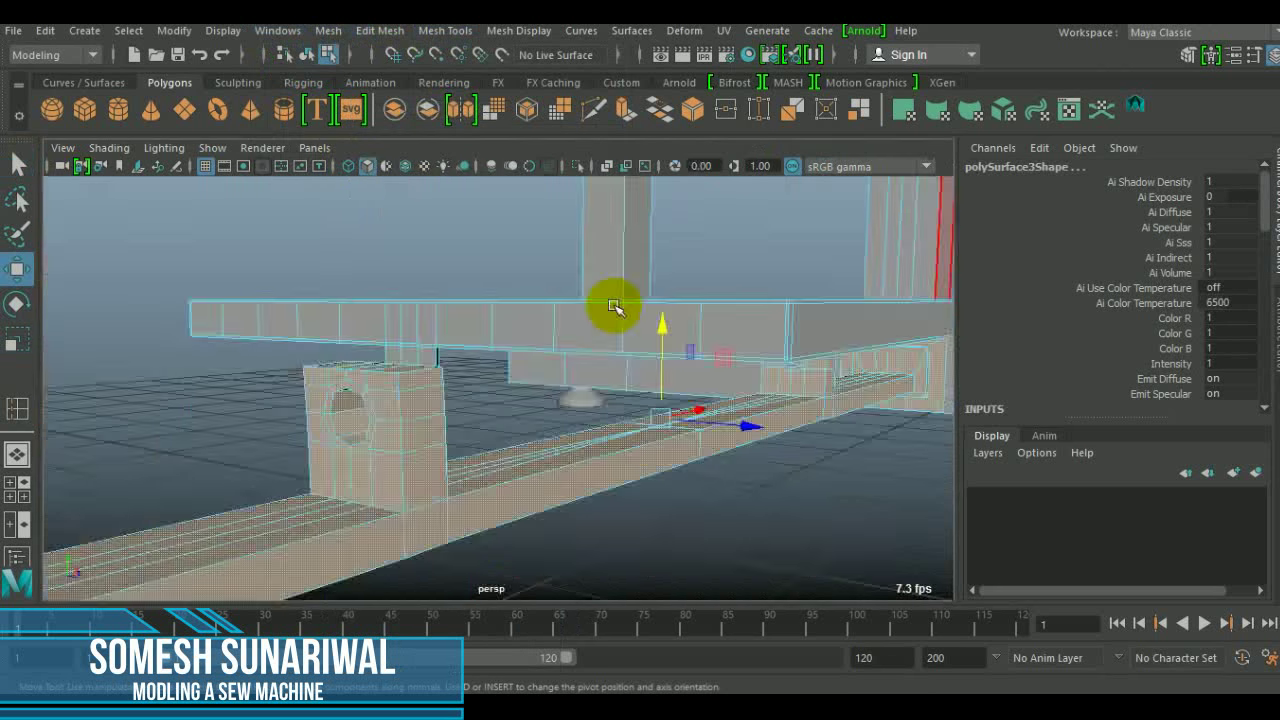
{"action": "left_click_drag", "start_coordinate": [729, 249], "coordinate": [567, 457], "text": "alt"}
{"action": "left_click", "coordinate": [491, 371]}
{"action": "mouse_move", "coordinate": [491, 371]}
{"action": "left_mouse_down", "text": "alt"}
{"action": "mouse_move", "coordinate": [386, 414]}
{"action": "mouse_move", "coordinate": [481, 402]}
{"action": "left_mouse_up", "text": "alt"}
{"action": "key", "text": "ctrl+e"}
{"action": "key", "text": "ctrl+e"}
{"action": "mouse_move", "coordinate": [591, 449]}
{"action": "left_mouse_down", "text": "alt"}
{"action": "mouse_move", "coordinate": [603, 437]}
{"action": "mouse_move", "coordinate": [306, 520]}
{"action": "mouse_move", "coordinate": [504, 507]}
{"action": "left_mouse_up", "text": "alt"}
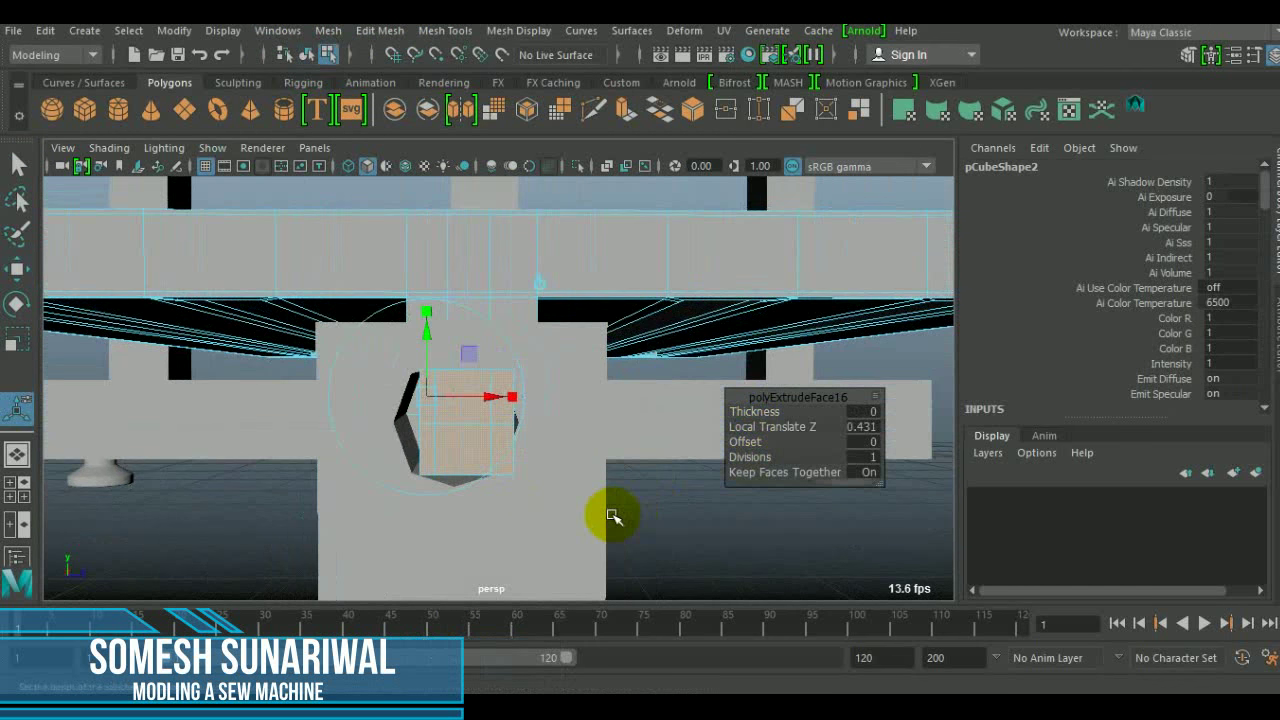
Step: Insert edge loops on the protruding stub
{"action": "left_click", "coordinate": [606, 389]}
{"action": "left_click_drag", "start_coordinate": [563, 371], "coordinate": [340, 326], "text": "alt"}
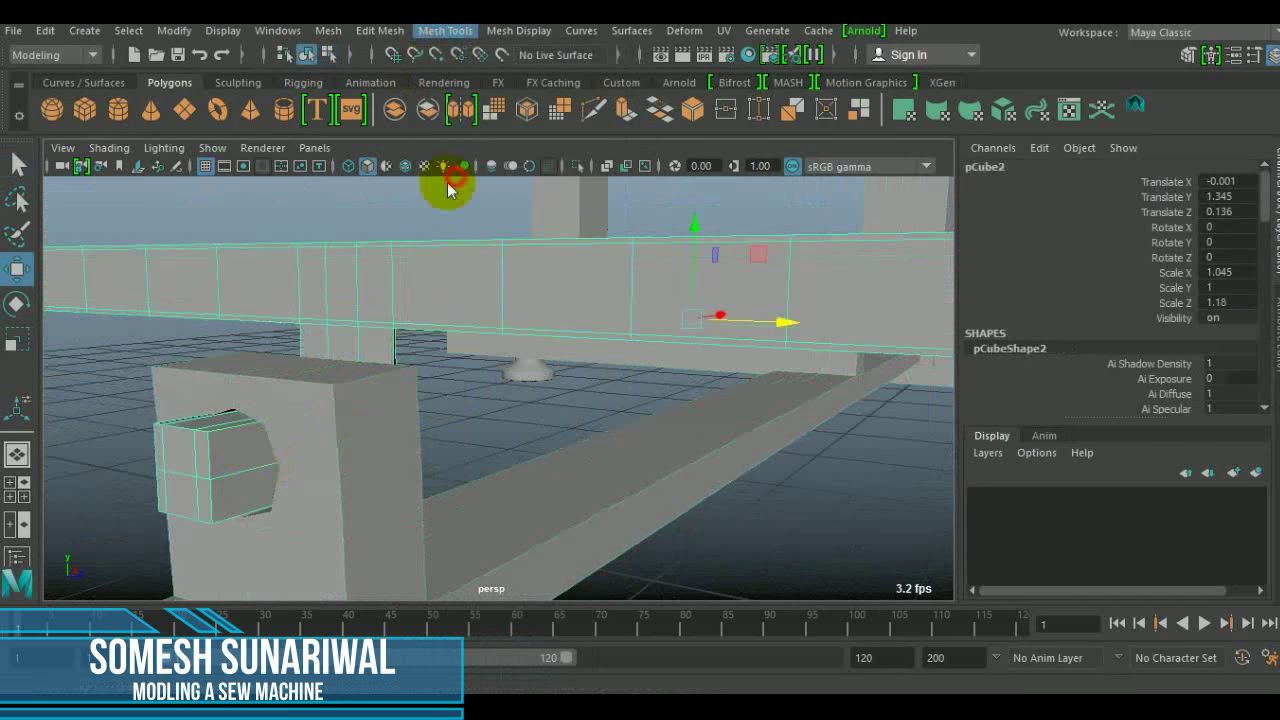
{"action": "left_click_drag", "start_coordinate": [240, 430], "coordinate": [214, 500]}
{"action": "left_click", "coordinate": [251, 463]}
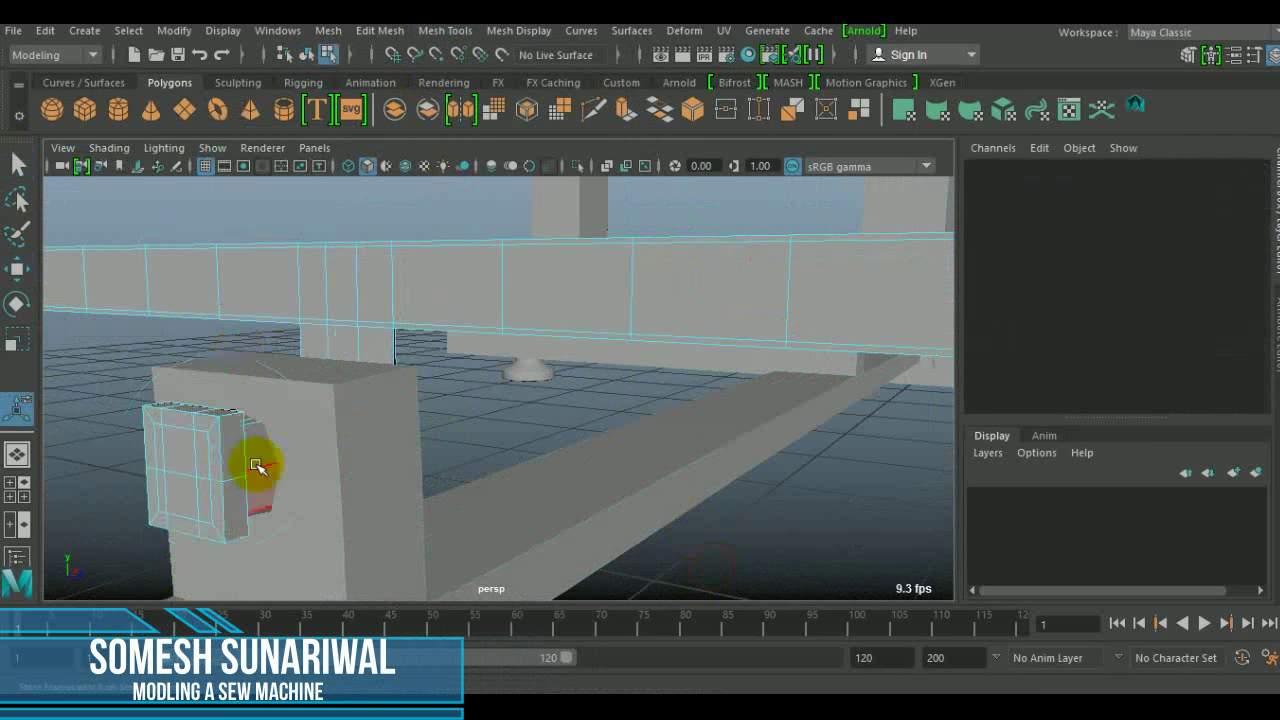
{"action": "key", "text": "q"}
{"action": "mouse_move", "coordinate": [640, 324]}
{"action": "left_mouse_down", "text": "alt"}
{"action": "mouse_move", "coordinate": [686, 563]}
{"action": "mouse_move", "coordinate": [324, 345]}
{"action": "left_mouse_up", "text": "alt"}
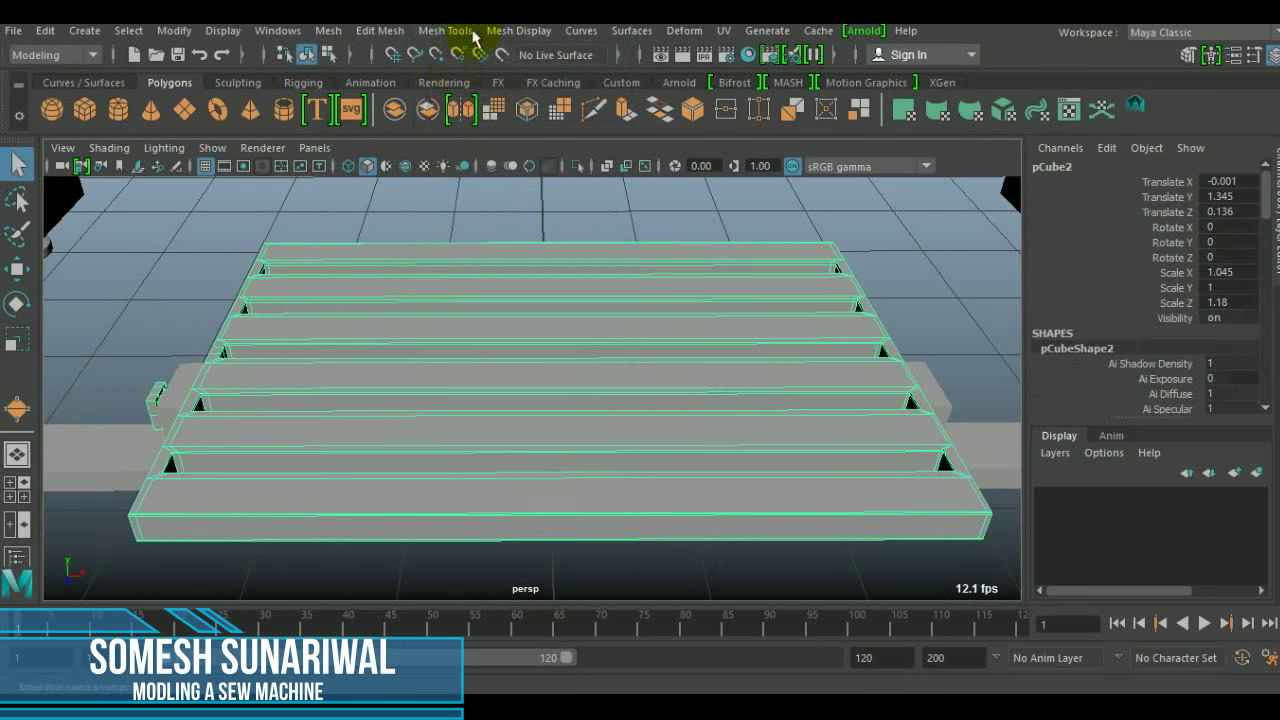
Step: Cut an edge loop across the middle of the slatted board
{"action": "left_click", "coordinate": [546, 338]}
{"action": "key", "text": "w"}
{"action": "mouse_move", "coordinate": [592, 551]}
{"action": "left_mouse_down", "text": "alt"}
{"action": "mouse_move", "coordinate": [545, 365]}
{"action": "mouse_move", "coordinate": [608, 477]}
{"action": "mouse_move", "coordinate": [491, 471]}
{"action": "left_mouse_up", "text": "alt"}
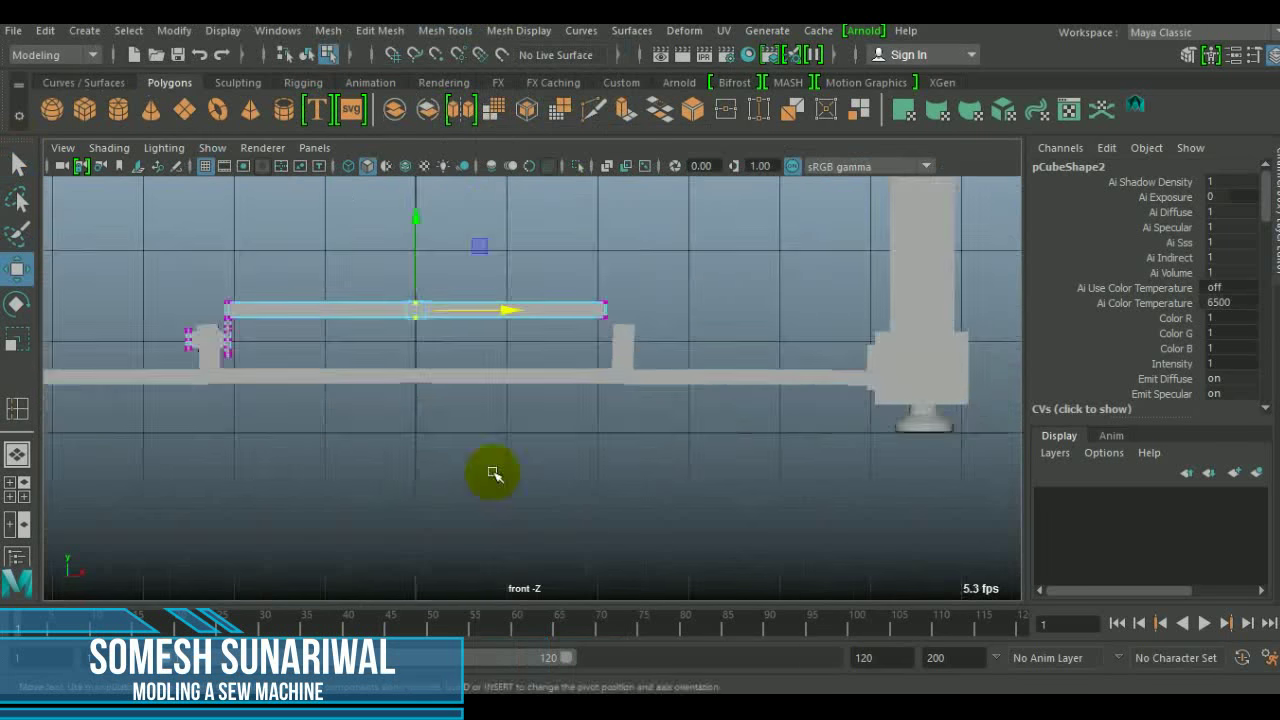
{"action": "key", "text": "F8"}
{"action": "left_click_drag", "start_coordinate": [594, 300], "coordinate": [702, 427], "text": "alt"}
{"action": "left_click_drag", "start_coordinate": [570, 443], "coordinate": [823, 529], "text": "alt"}
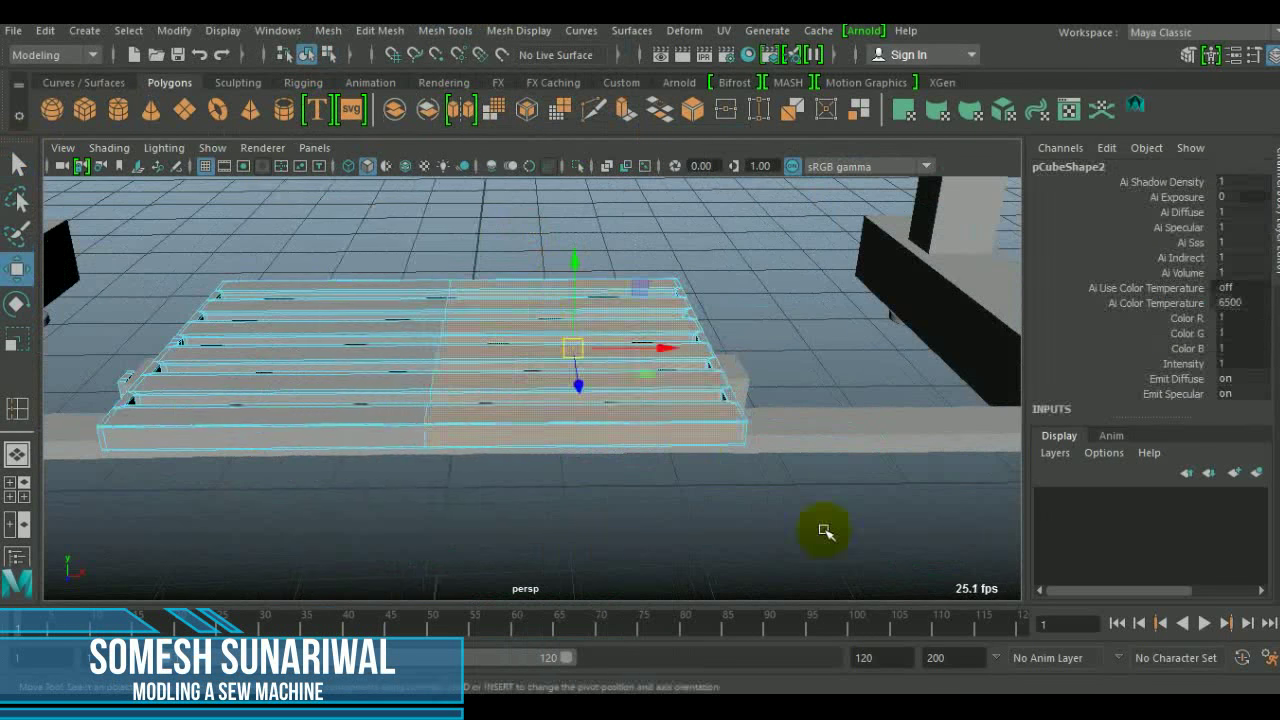
Step: Duplicate the board half, mirror it with Scale X -1.045, and combine both halves
{"action": "left_click", "coordinate": [357, 371]}
{"action": "left_click", "coordinate": [1255, 272]}
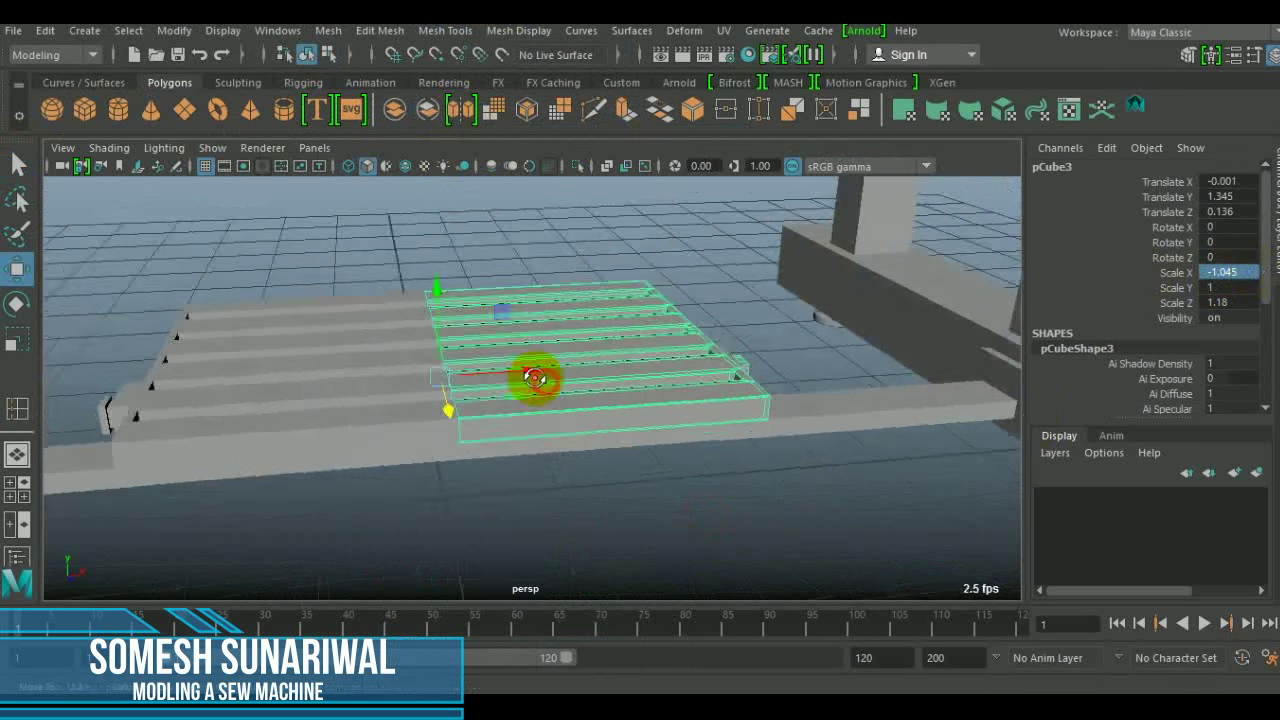
{"action": "left_click", "coordinate": [329, 30]}
{"action": "left_click", "coordinate": [543, 91]}
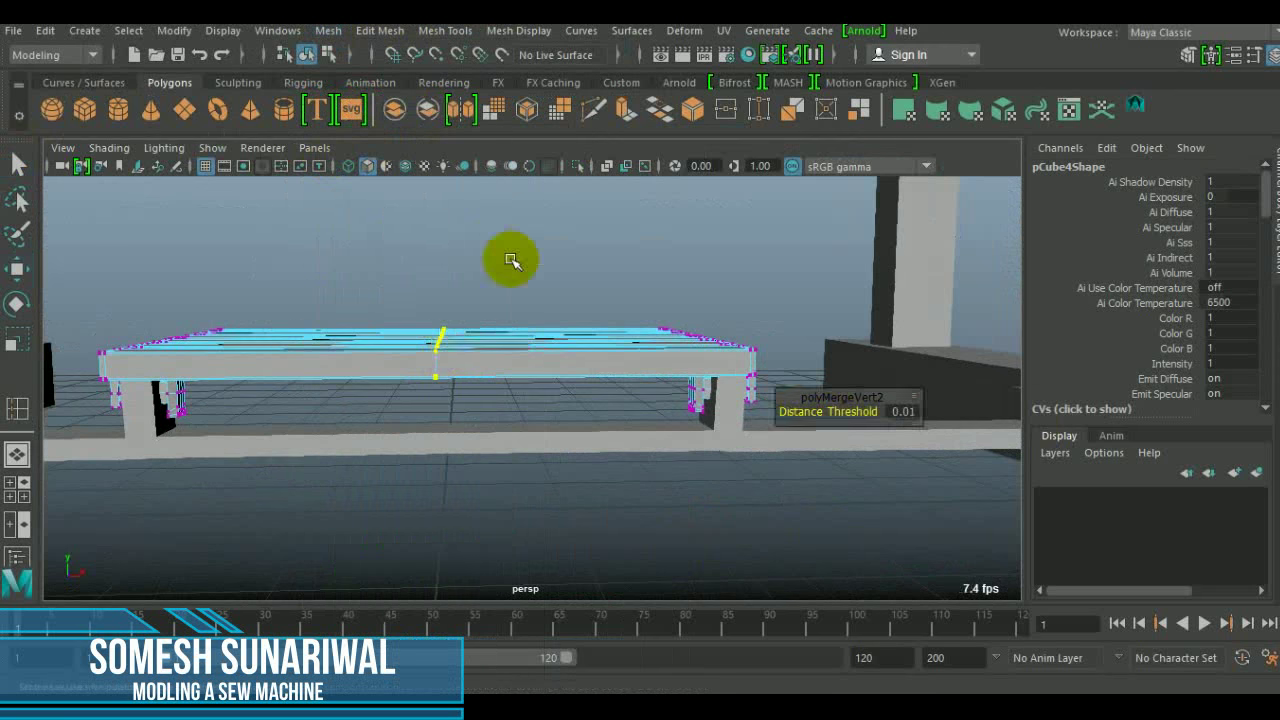
Step: Weld the seam vertices with a 0.01 merge threshold
{"action": "scroll", "coordinate": [820, 412], "scroll_direction": "up", "scroll_amount": 5}
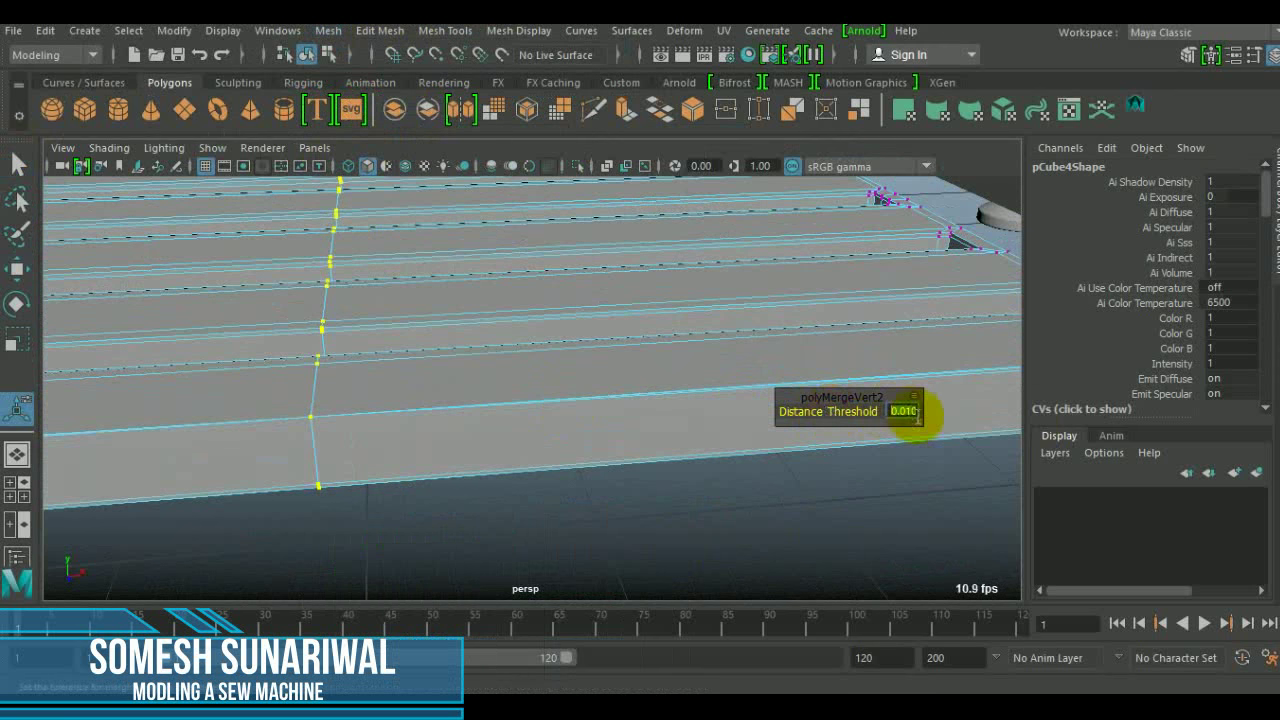
{"action": "scroll", "coordinate": [411, 457], "scroll_direction": "up", "scroll_amount": 3}
{"action": "left_click", "coordinate": [389, 389]}
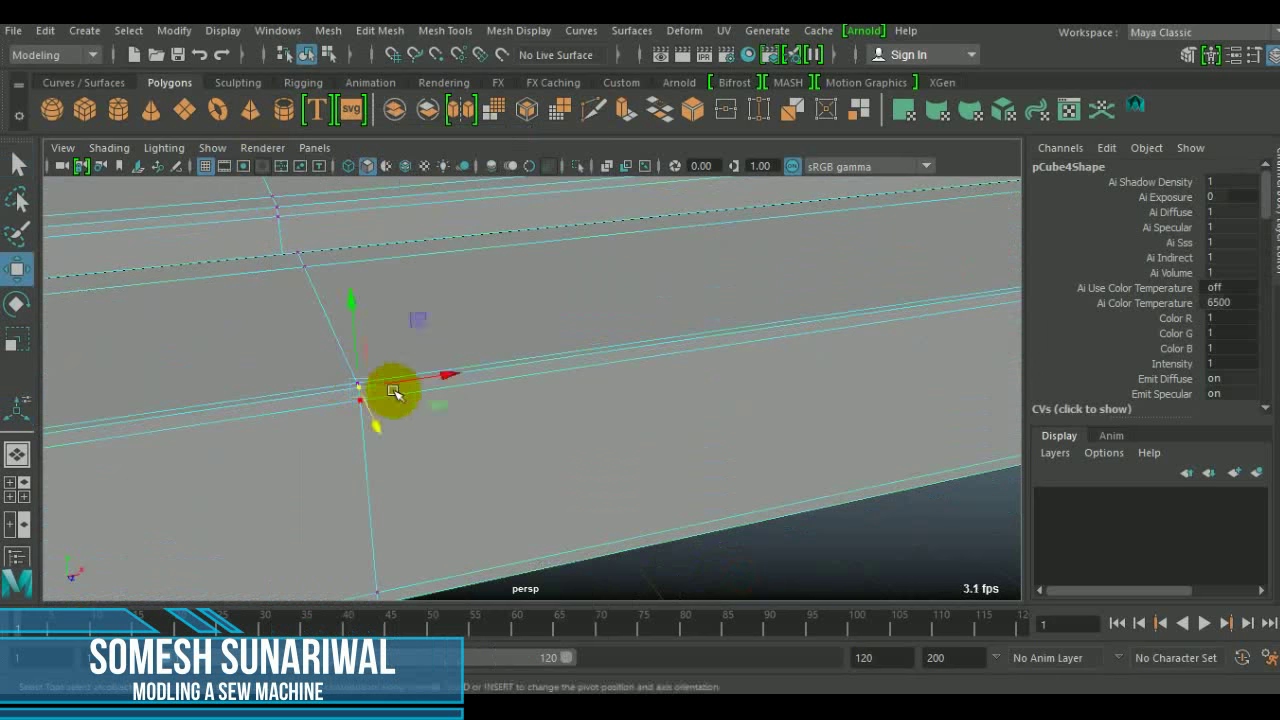
{"action": "scroll", "coordinate": [547, 404], "scroll_direction": "down", "scroll_amount": 3}
{"action": "key", "text": "F8"}
{"action": "mouse_move", "coordinate": [523, 480]}
{"action": "left_mouse_down", "text": "alt"}
{"action": "mouse_move", "coordinate": [471, 491]}
{"action": "mouse_move", "coordinate": [646, 422]}
{"action": "left_mouse_up", "text": "alt"}
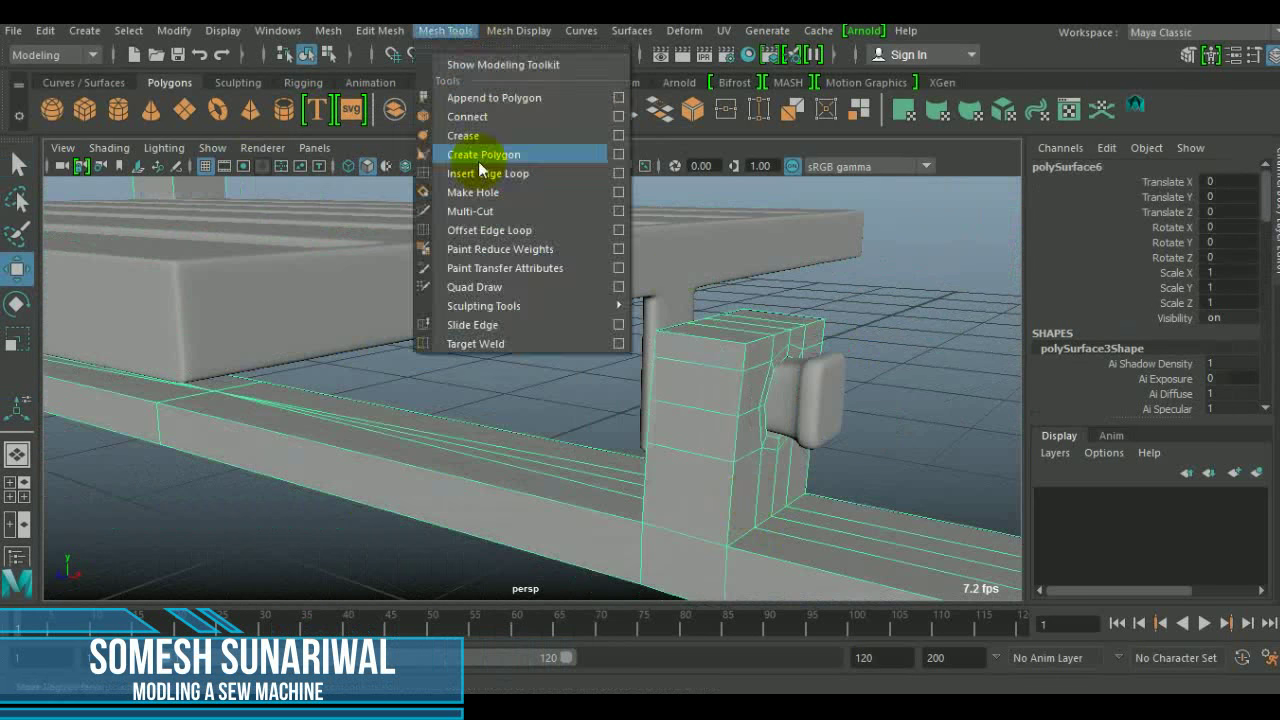
{"action": "left_click_drag", "start_coordinate": [375, 471], "coordinate": [657, 467], "text": "alt"}
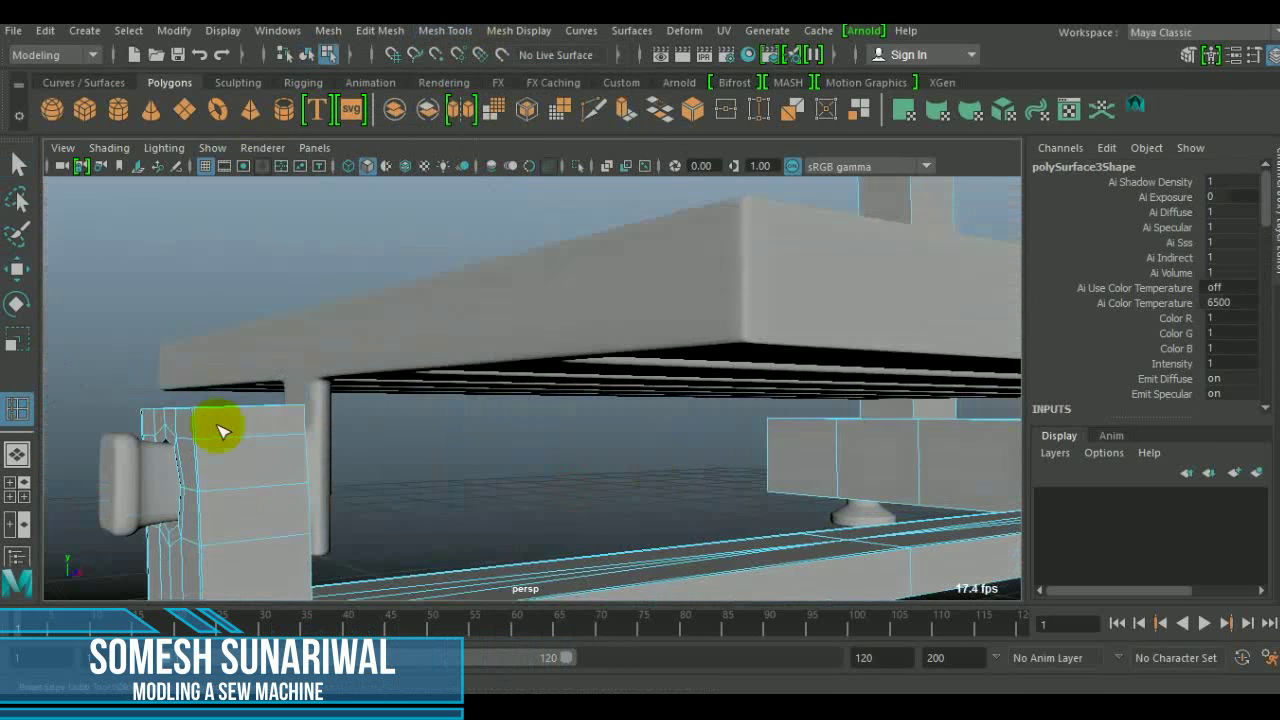
{"action": "mouse_move", "coordinate": [392, 426]}
{"action": "left_mouse_down", "text": "alt"}
{"action": "mouse_move", "coordinate": [380, 509]}
{"action": "mouse_move", "coordinate": [465, 428]}
{"action": "left_mouse_up", "text": "alt"}
{"action": "mouse_move", "coordinate": [277, 441]}
{"action": "left_mouse_down", "text": "alt"}
{"action": "mouse_move", "coordinate": [134, 486]}
{"action": "mouse_move", "coordinate": [380, 480]}
{"action": "mouse_move", "coordinate": [177, 406]}
{"action": "mouse_move", "coordinate": [513, 455]}
{"action": "mouse_move", "coordinate": [523, 386]}
{"action": "mouse_move", "coordinate": [537, 397]}
{"action": "mouse_move", "coordinate": [549, 478]}
{"action": "mouse_move", "coordinate": [617, 383]}
{"action": "mouse_move", "coordinate": [523, 451]}
{"action": "mouse_move", "coordinate": [451, 451]}
{"action": "mouse_move", "coordinate": [562, 444]}
{"action": "mouse_move", "coordinate": [391, 429]}
{"action": "left_mouse_up", "text": "alt"}
{"action": "left_click_drag", "start_coordinate": [281, 498], "coordinate": [475, 403], "text": "alt"}
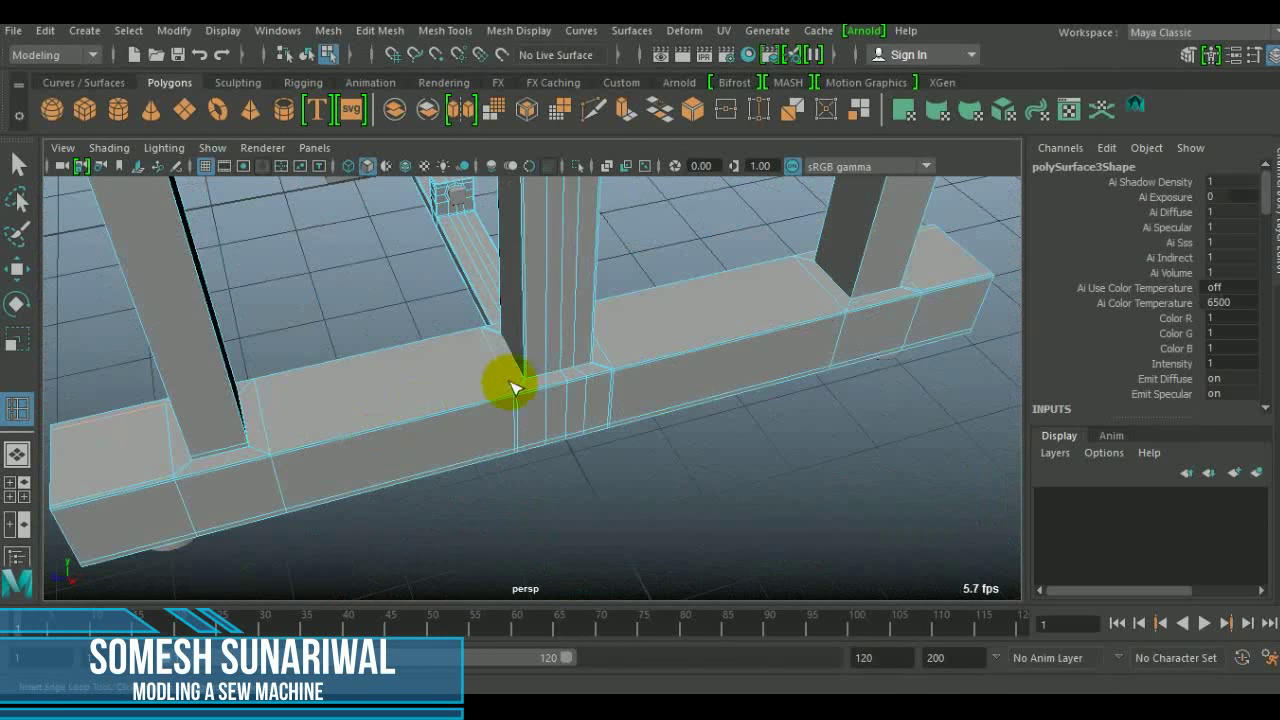
{"action": "mouse_move", "coordinate": [482, 337]}
{"action": "left_mouse_down", "text": "alt"}
{"action": "mouse_move", "coordinate": [523, 386]}
{"action": "mouse_move", "coordinate": [900, 338]}
{"action": "left_mouse_up", "text": "alt"}
{"action": "mouse_move", "coordinate": [1025, 400]}
{"action": "left_mouse_down", "text": "alt"}
{"action": "mouse_move", "coordinate": [686, 509]}
{"action": "mouse_move", "coordinate": [560, 394]}
{"action": "mouse_move", "coordinate": [486, 294]}
{"action": "left_mouse_up", "text": "alt"}
{"action": "middle_click_drag", "start_coordinate": [486, 294], "coordinate": [700, 437], "text": "alt"}
{"action": "mouse_move", "coordinate": [700, 437]}
{"action": "left_mouse_down", "text": "alt"}
{"action": "mouse_move", "coordinate": [551, 451]}
{"action": "mouse_move", "coordinate": [590, 447]}
{"action": "left_mouse_up", "text": "alt"}
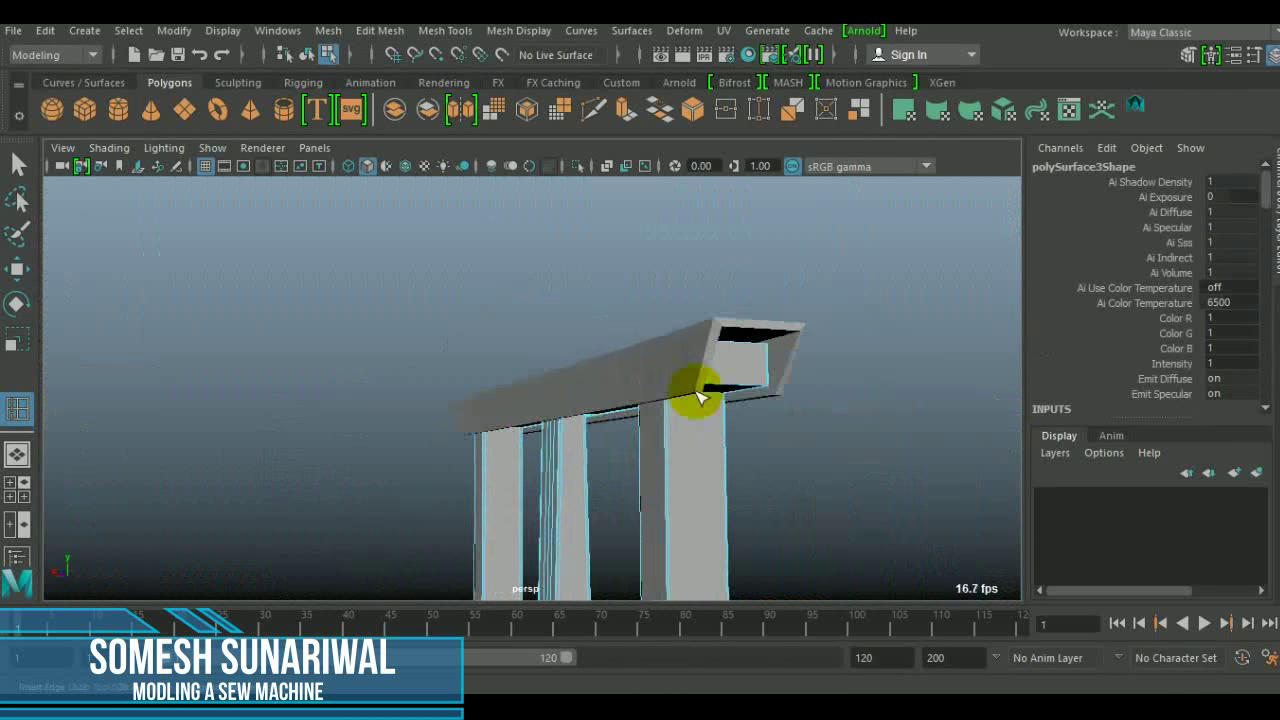
{"action": "mouse_move", "coordinate": [538, 469]}
{"action": "left_mouse_down", "text": "alt"}
{"action": "mouse_move", "coordinate": [503, 423]}
{"action": "mouse_move", "coordinate": [623, 314]}
{"action": "mouse_move", "coordinate": [349, 460]}
{"action": "mouse_move", "coordinate": [585, 482]}
{"action": "mouse_move", "coordinate": [551, 454]}
{"action": "mouse_move", "coordinate": [592, 443]}
{"action": "mouse_move", "coordinate": [371, 363]}
{"action": "mouse_move", "coordinate": [437, 590]}
{"action": "left_mouse_up", "text": "alt"}
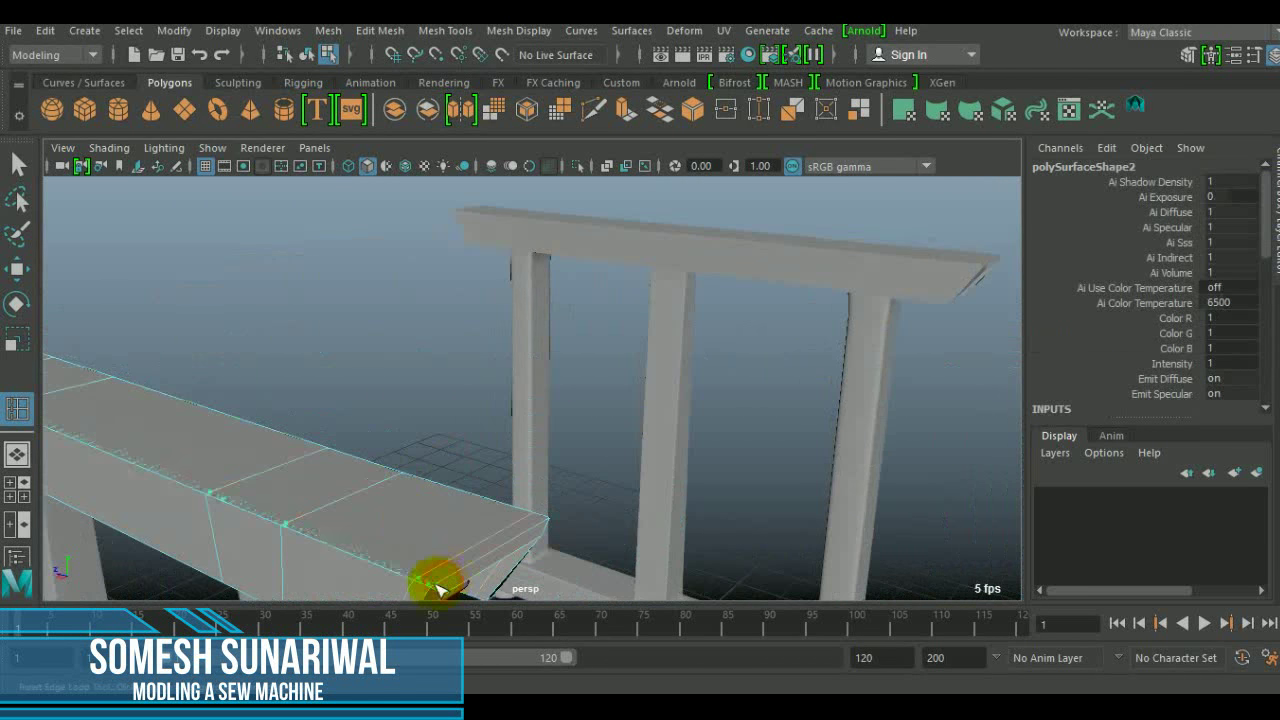
{"action": "mouse_move", "coordinate": [424, 499]}
{"action": "left_mouse_down", "text": "alt"}
{"action": "mouse_move", "coordinate": [443, 343]}
{"action": "mouse_move", "coordinate": [503, 426]}
{"action": "mouse_move", "coordinate": [500, 500]}
{"action": "mouse_move", "coordinate": [712, 491]}
{"action": "mouse_move", "coordinate": [606, 514]}
{"action": "mouse_move", "coordinate": [580, 478]}
{"action": "left_mouse_up", "text": "alt"}
{"action": "mouse_move", "coordinate": [985, 522]}
{"action": "left_mouse_down", "text": "alt"}
{"action": "mouse_move", "coordinate": [657, 371]}
{"action": "mouse_move", "coordinate": [678, 421]}
{"action": "left_mouse_up", "text": "alt"}
{"action": "scroll", "coordinate": [657, 397], "scroll_direction": "down", "scroll_amount": 5}
{"action": "left_click", "coordinate": [486, 371]}
{"action": "mouse_move", "coordinate": [486, 371]}
{"action": "left_mouse_down", "text": "alt"}
{"action": "mouse_move", "coordinate": [409, 363]}
{"action": "mouse_move", "coordinate": [686, 400]}
{"action": "mouse_move", "coordinate": [707, 526]}
{"action": "mouse_move", "coordinate": [729, 449]}
{"action": "mouse_move", "coordinate": [623, 400]}
{"action": "mouse_move", "coordinate": [674, 343]}
{"action": "mouse_move", "coordinate": [470, 507]}
{"action": "left_mouse_up", "text": "alt"}
{"action": "left_click", "coordinate": [707, 526]}
{"action": "left_click", "coordinate": [674, 343]}
{"action": "scroll", "coordinate": [470, 507], "scroll_direction": "up", "scroll_amount": 3}
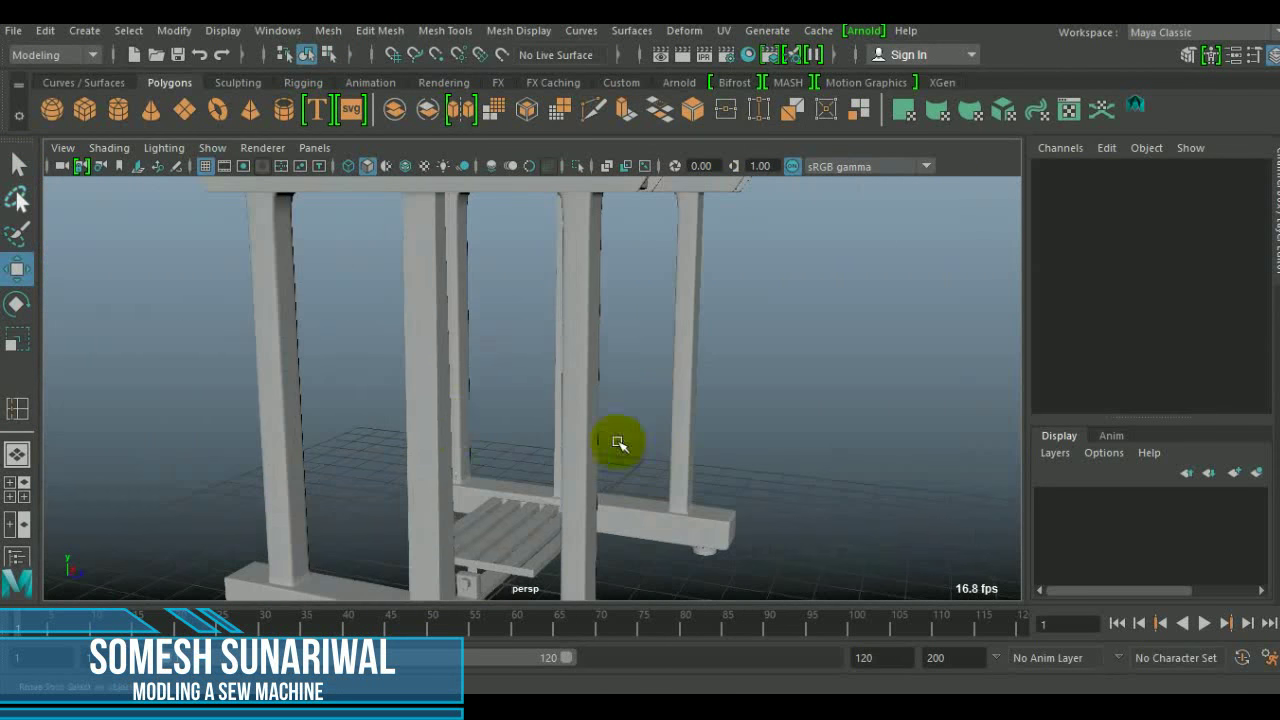
{"action": "scroll", "coordinate": [686, 406], "scroll_direction": "up", "scroll_amount": 5}
{"action": "right_click_drag", "start_coordinate": [547, 353], "coordinate": [476, 380], "text": "shift"}
{"action": "mouse_move", "coordinate": [613, 417]}
{"action": "left_mouse_down"}
{"action": "mouse_move", "coordinate": [552, 371]}
{"action": "mouse_move", "coordinate": [552, 311]}
{"action": "left_mouse_up"}
Step: Finish the pipe ring, frame it, and lower its height to 0.838
{"action": "left_click", "coordinate": [22, 160]}
{"action": "key", "text": "w"}
{"action": "key", "text": "f"}
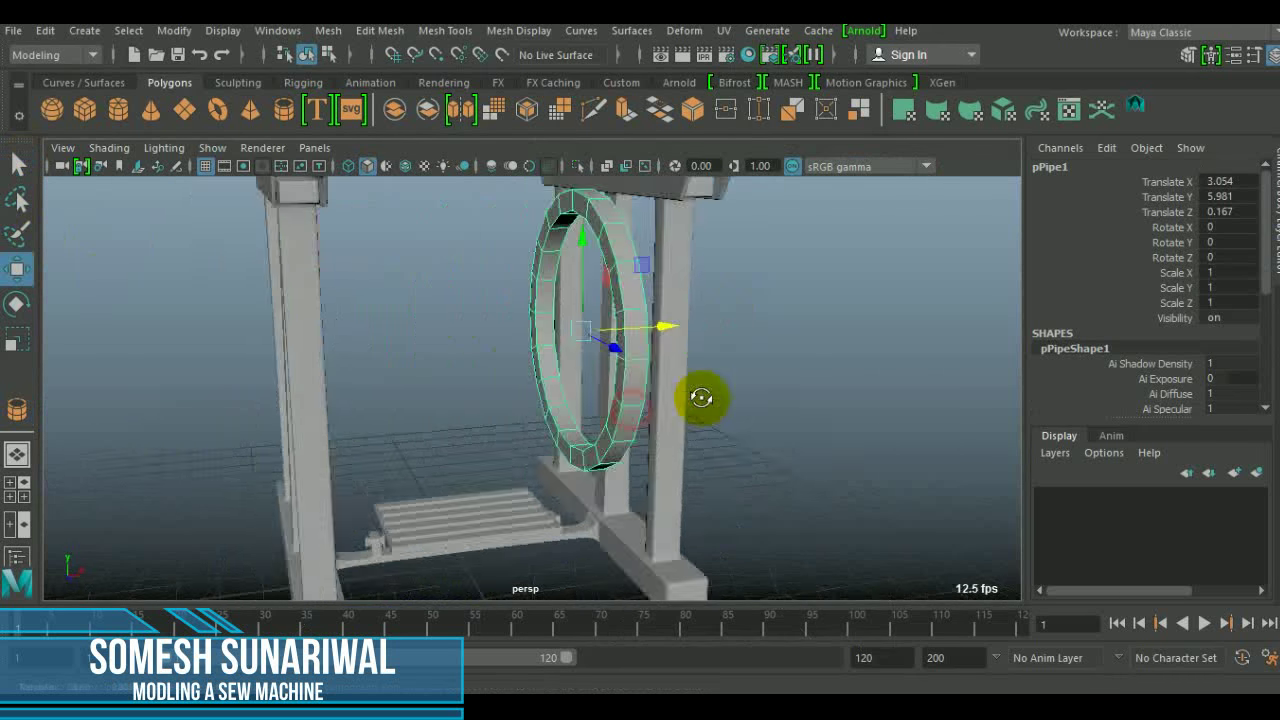
{"action": "key", "text": "space"}
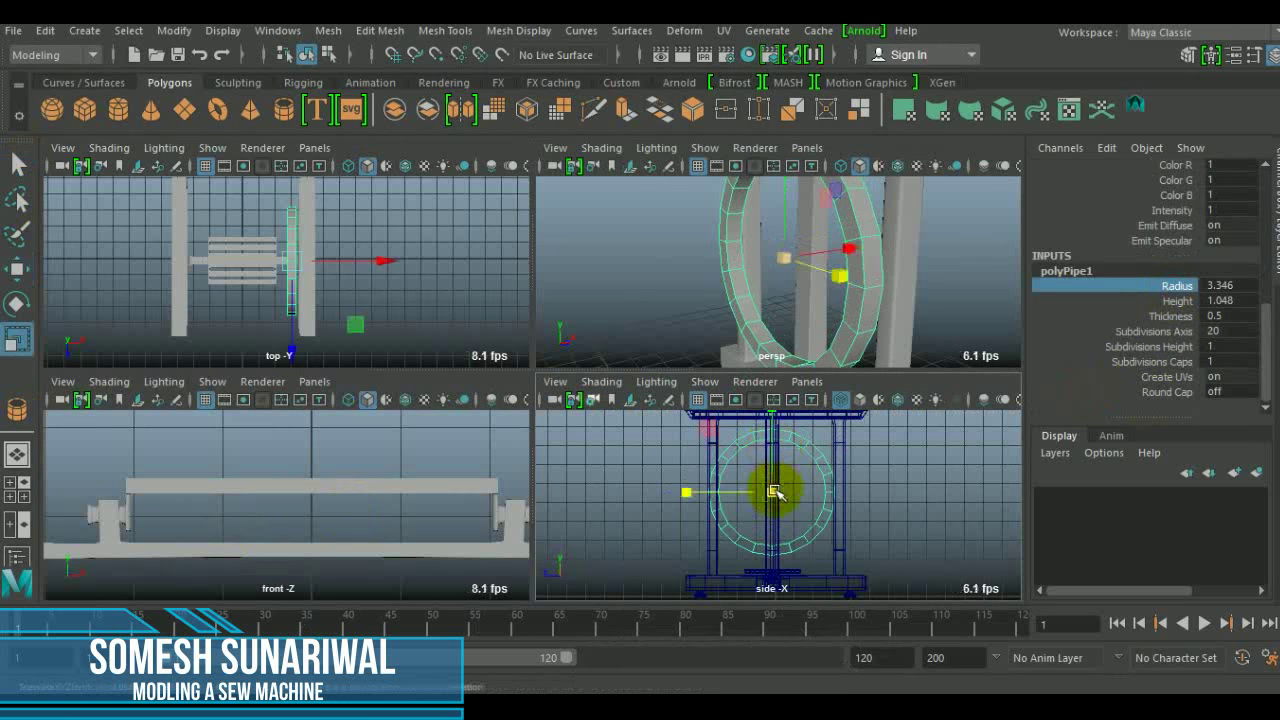
{"action": "middle_click_drag", "start_coordinate": [897, 287], "coordinate": [781, 321]}
{"action": "key", "text": "space"}
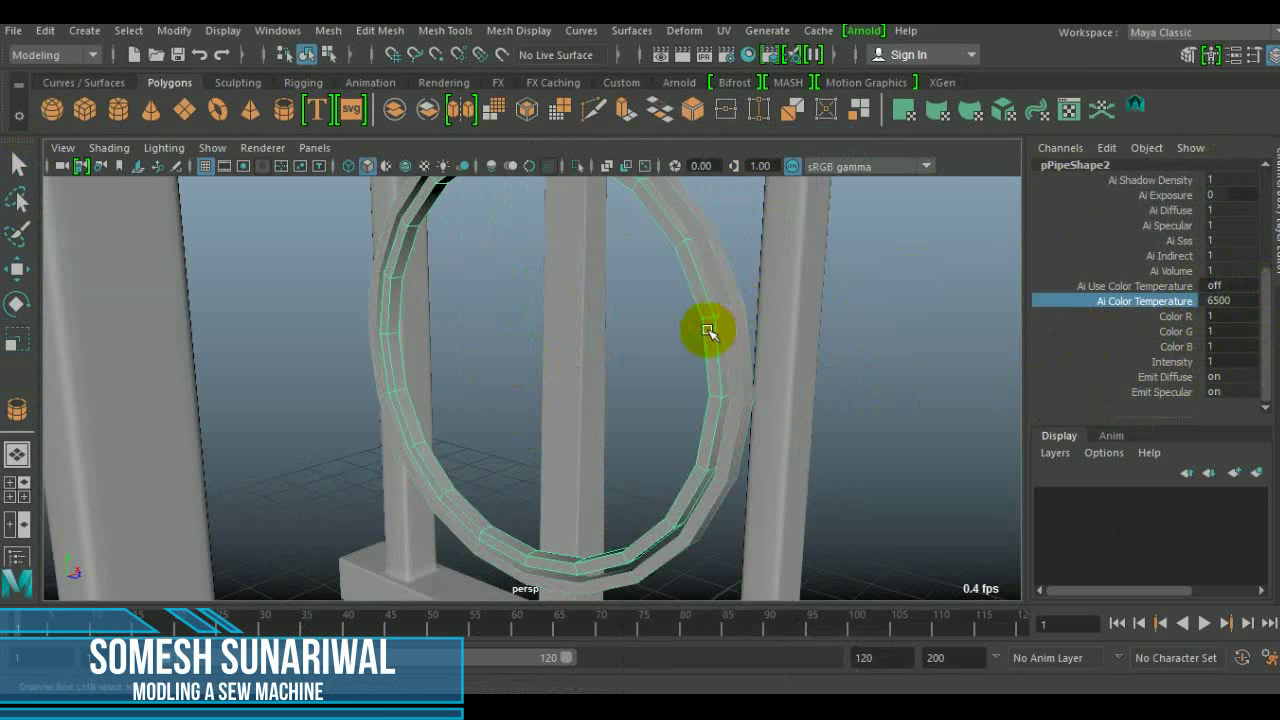
Step: Scale the ring and set its axis subdivisions to 28
{"action": "key", "text": "r"}
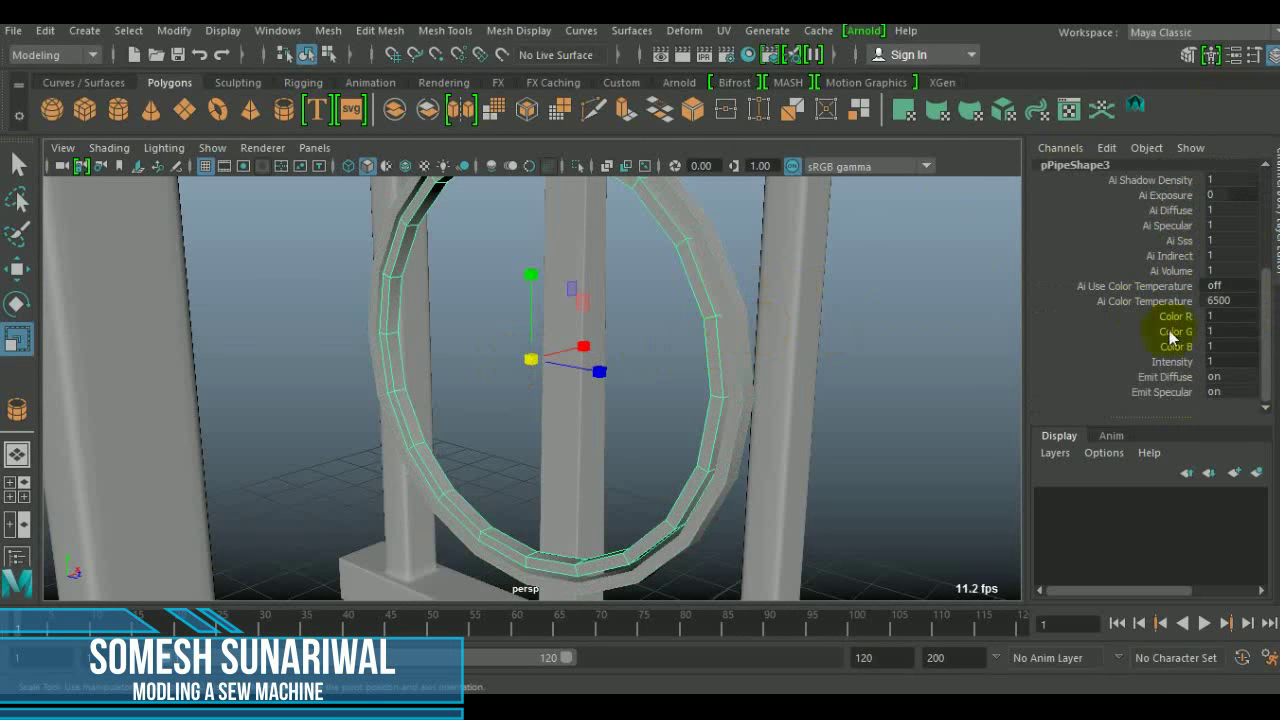
{"action": "mouse_move", "coordinate": [706, 383]}
{"action": "left_mouse_down", "text": "alt"}
{"action": "mouse_move", "coordinate": [651, 394]}
{"action": "mouse_move", "coordinate": [303, 366]}
{"action": "mouse_move", "coordinate": [537, 394]}
{"action": "mouse_move", "coordinate": [617, 367]}
{"action": "left_mouse_up", "text": "alt"}
{"action": "left_click", "coordinate": [617, 367]}
{"action": "left_click_drag", "start_coordinate": [666, 423], "coordinate": [912, 393], "text": "alt"}
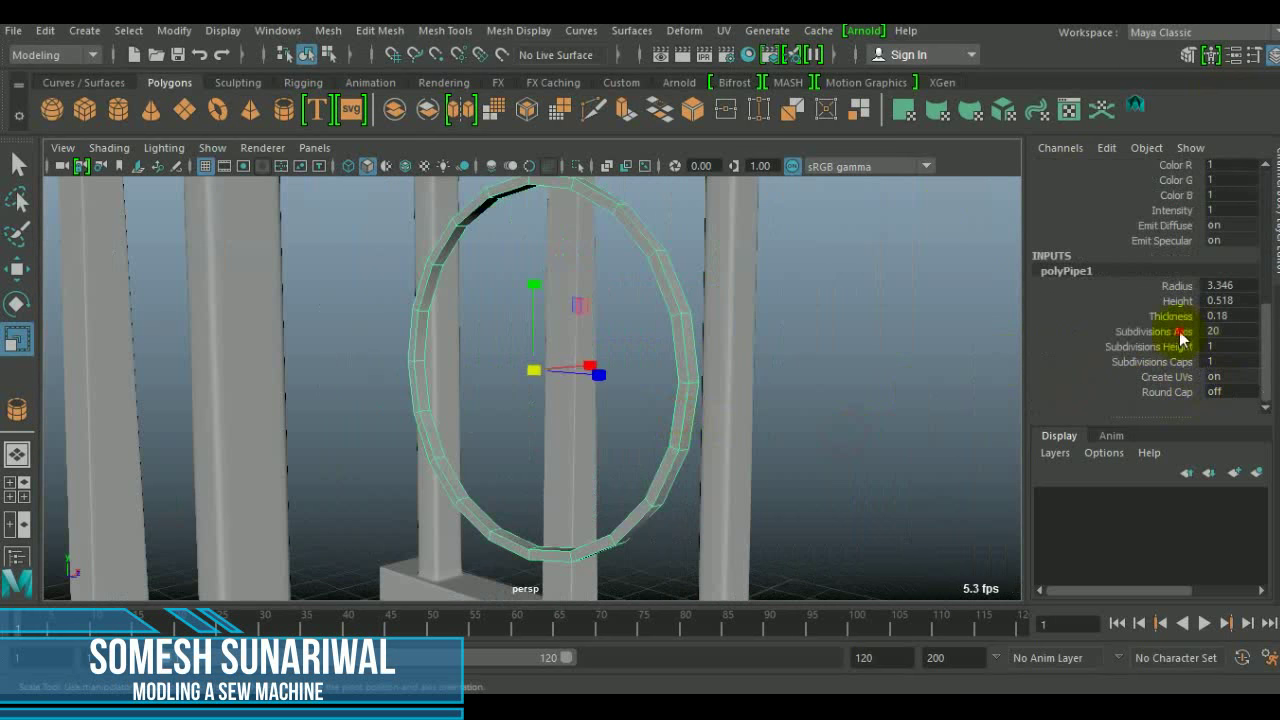
{"action": "middle_click_drag", "start_coordinate": [531, 366], "coordinate": [512, 366]}
{"action": "mouse_move", "coordinate": [512, 366]}
{"action": "left_mouse_down", "text": "alt"}
{"action": "mouse_move", "coordinate": [634, 354]}
{"action": "mouse_move", "coordinate": [666, 309]}
{"action": "left_mouse_up", "text": "alt"}
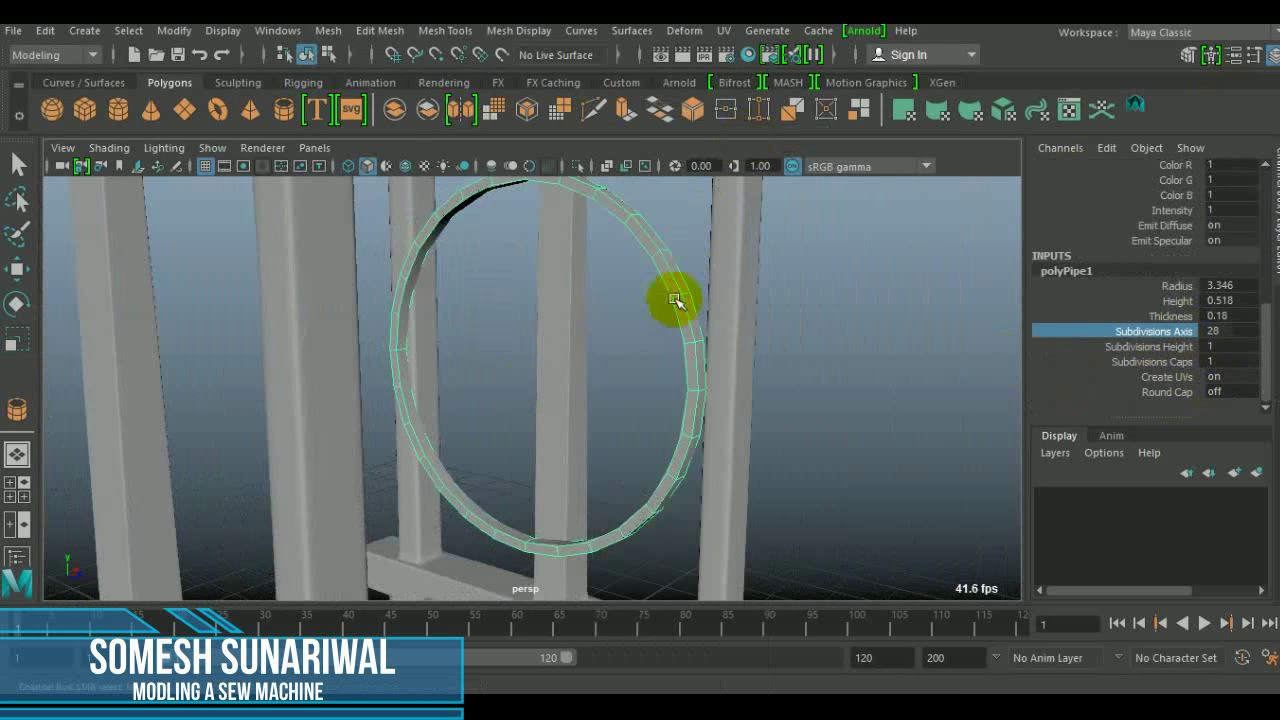
{"action": "left_click_drag", "start_coordinate": [367, 357], "coordinate": [366, 374], "text": "alt"}
{"action": "key", "text": "space"}
{"action": "key", "text": "space"}
{"action": "scroll", "coordinate": [487, 323], "scroll_direction": "up", "scroll_amount": 3}
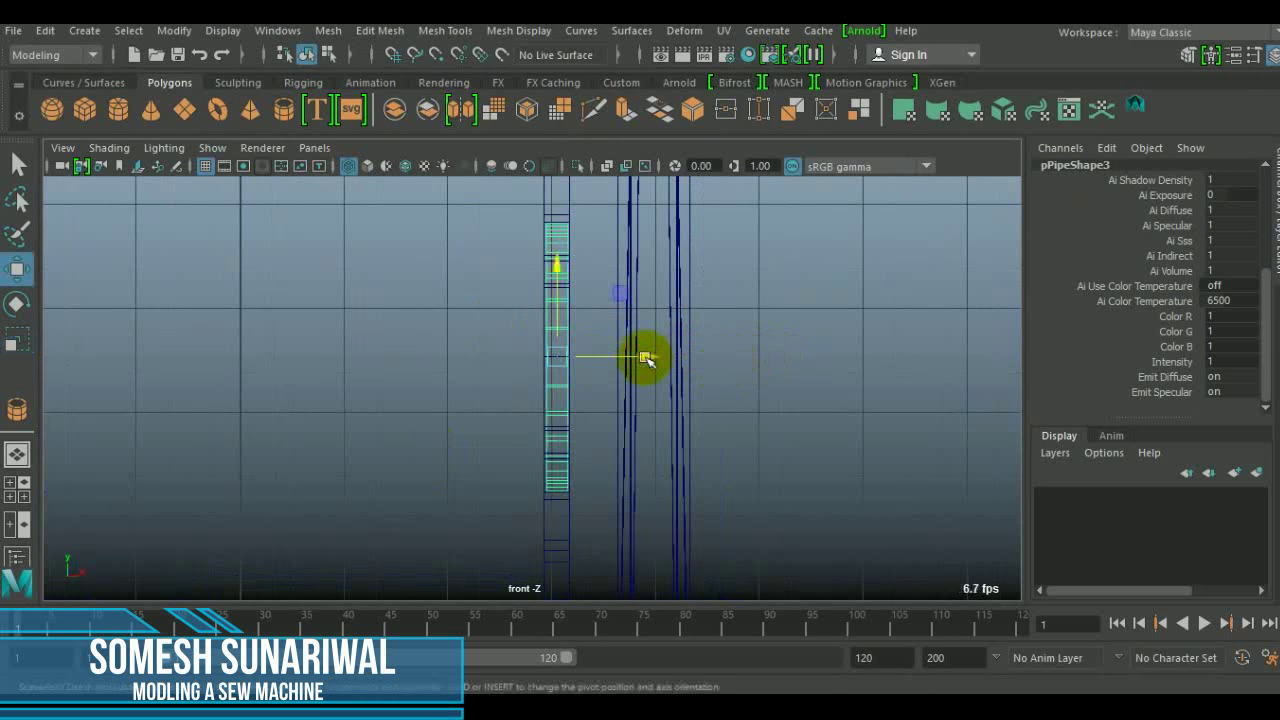
Step: Return to a maximized perspective view and select the pPipe2 ring
{"action": "key", "text": "space"}
{"action": "right_click", "coordinate": [594, 251]}
{"action": "key", "text": "space"}
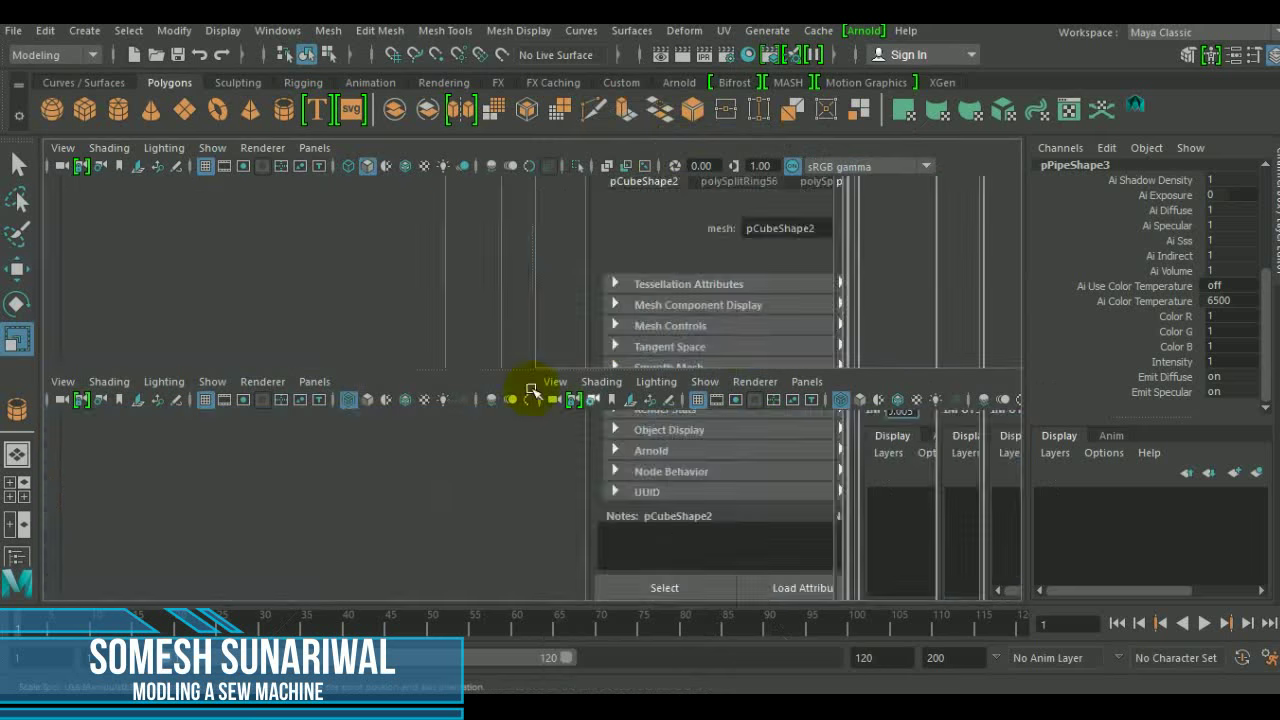
{"action": "key", "text": "space"}
{"action": "key", "text": "space"}
{"action": "key", "text": "space"}
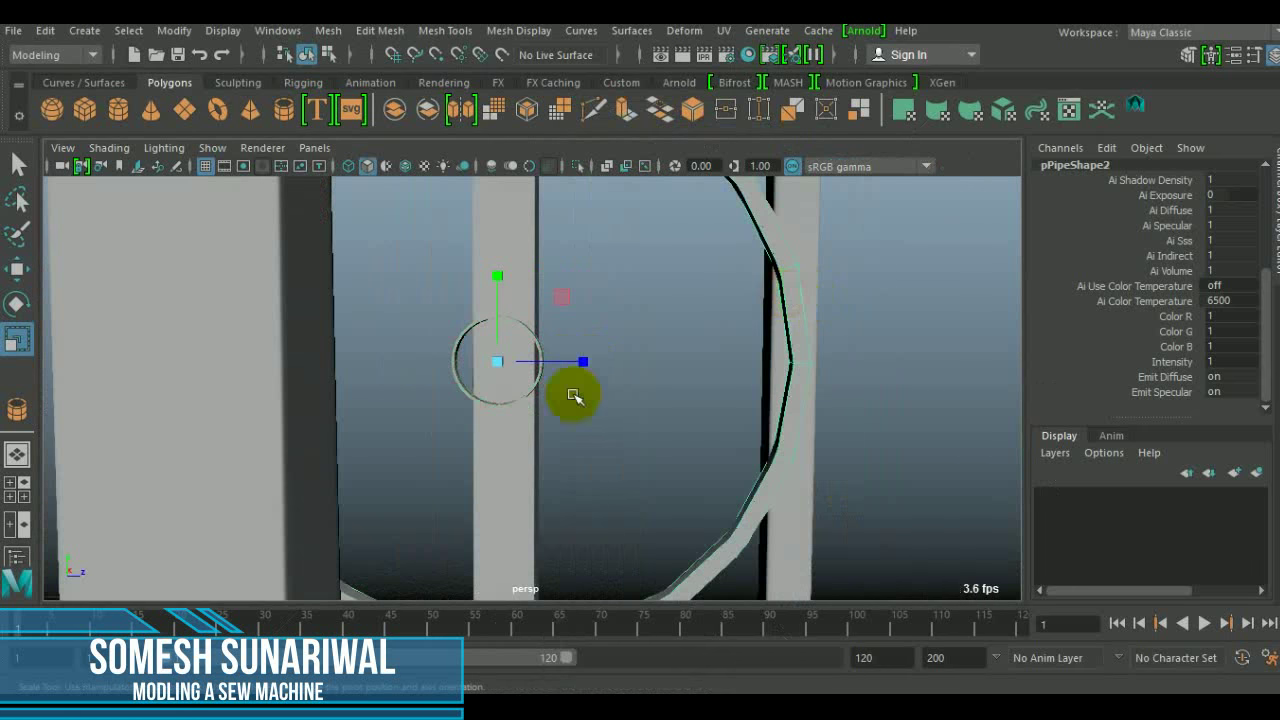
{"action": "left_click_drag", "start_coordinate": [573, 396], "coordinate": [494, 349], "text": "alt"}
{"action": "left_click", "coordinate": [490, 258]}
{"action": "mouse_move", "coordinate": [343, 316]}
{"action": "left_mouse_down", "text": "alt"}
{"action": "mouse_move", "coordinate": [263, 363]}
{"action": "mouse_move", "coordinate": [363, 394]}
{"action": "mouse_move", "coordinate": [229, 400]}
{"action": "mouse_move", "coordinate": [755, 400]}
{"action": "left_mouse_up", "text": "alt"}
Step: Select the small hub pipe pPipe4 and all of its vertices for moving
{"action": "key", "text": "w"}
{"action": "mouse_move", "coordinate": [600, 366]}
{"action": "left_mouse_down", "text": "alt"}
{"action": "mouse_move", "coordinate": [646, 400]}
{"action": "mouse_move", "coordinate": [349, 320]}
{"action": "mouse_move", "coordinate": [591, 429]}
{"action": "left_mouse_up", "text": "alt"}
{"action": "left_click", "coordinate": [349, 320]}
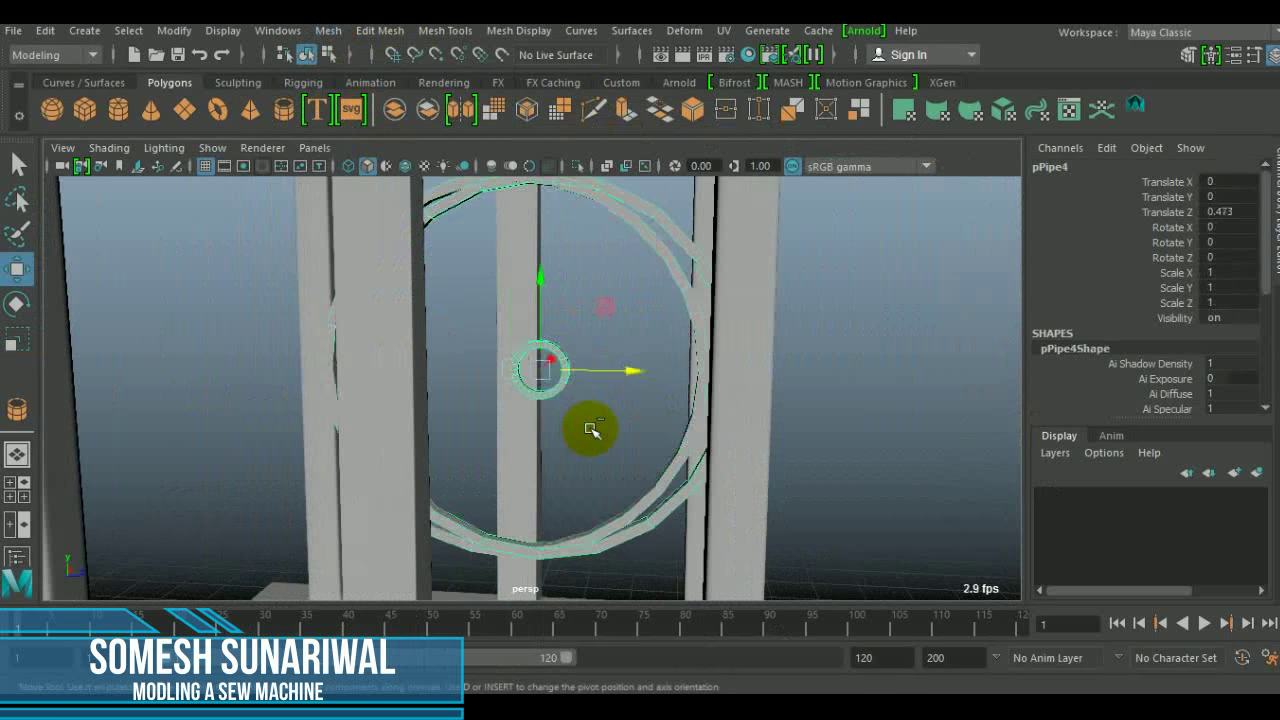
{"action": "left_click", "coordinate": [651, 366]}
{"action": "left_click", "coordinate": [443, 34]}
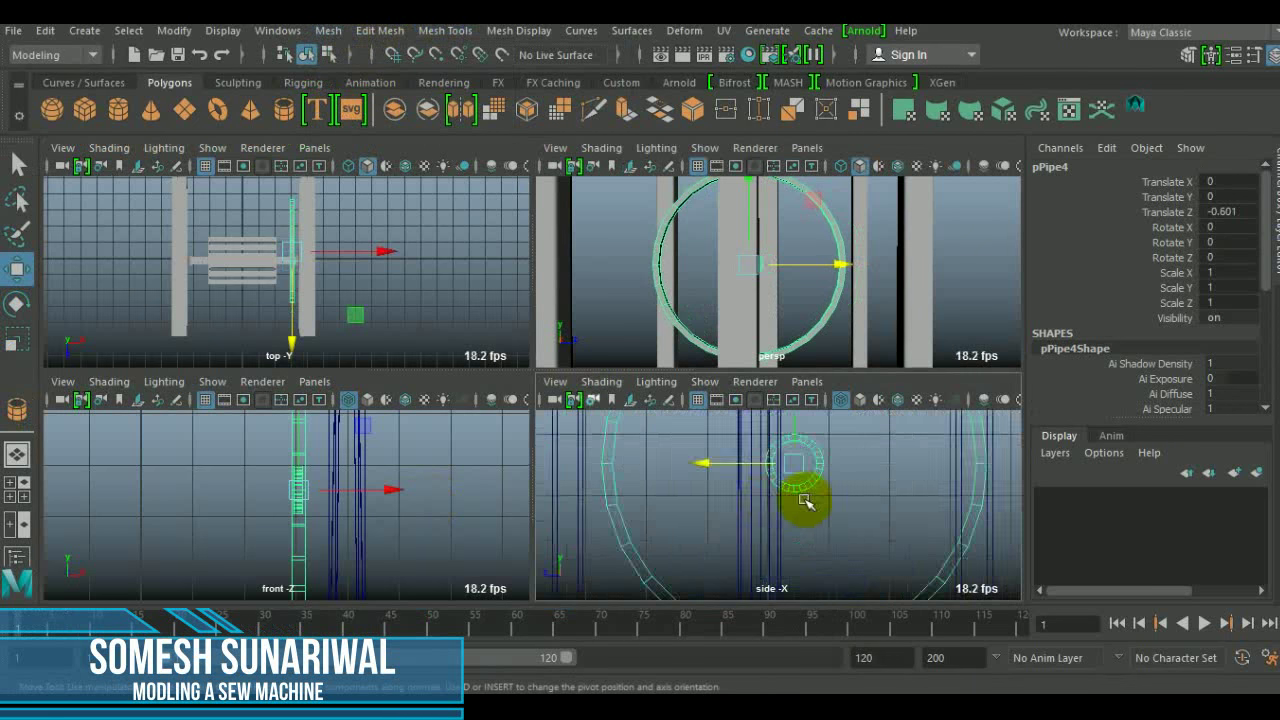
{"action": "left_click_drag", "start_coordinate": [643, 443], "coordinate": [729, 486]}
Step: Frame the hub ring at the rim's centre and inspect it from above
{"action": "key", "text": "space"}
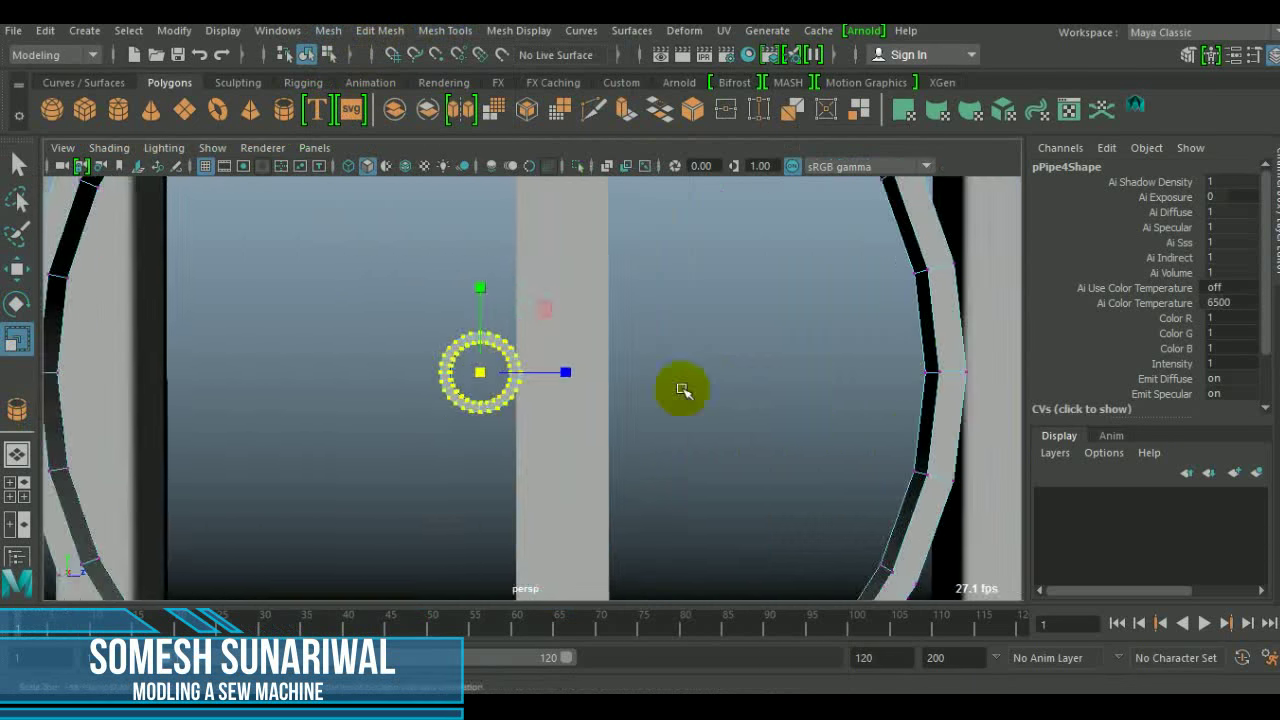
{"action": "left_click_drag", "start_coordinate": [686, 386], "coordinate": [372, 388], "text": "alt"}
{"action": "key", "text": "f"}
{"action": "left_click_drag", "start_coordinate": [480, 366], "coordinate": [447, 374], "text": "alt"}
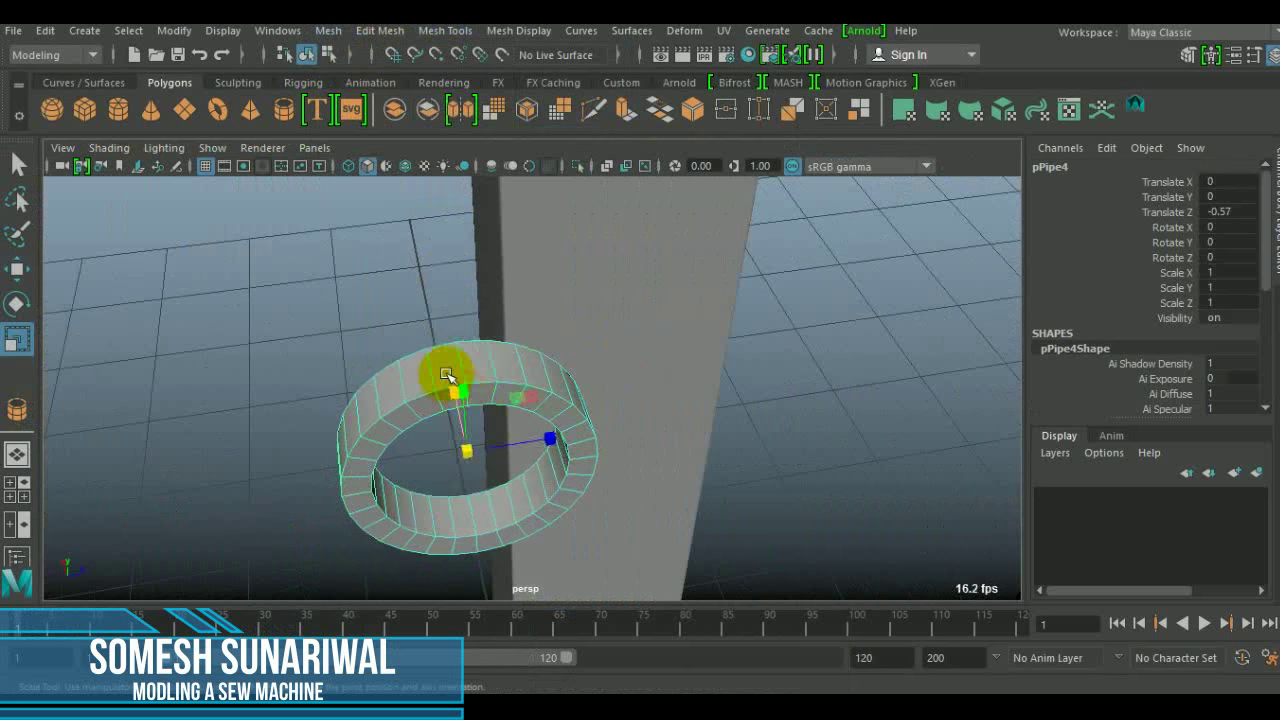
{"action": "mouse_move", "coordinate": [633, 445]}
{"action": "left_mouse_down", "text": "alt"}
{"action": "mouse_move", "coordinate": [414, 491]}
{"action": "mouse_move", "coordinate": [520, 491]}
{"action": "mouse_move", "coordinate": [349, 234]}
{"action": "mouse_move", "coordinate": [679, 481]}
{"action": "mouse_move", "coordinate": [616, 273]}
{"action": "mouse_move", "coordinate": [414, 386]}
{"action": "mouse_move", "coordinate": [486, 214]}
{"action": "mouse_move", "coordinate": [409, 329]}
{"action": "mouse_move", "coordinate": [509, 533]}
{"action": "mouse_move", "coordinate": [503, 234]}
{"action": "mouse_move", "coordinate": [663, 275]}
{"action": "left_mouse_up", "text": "alt"}
Step: Extrude a hub face outward into a spoke reaching the rim
{"action": "left_click", "coordinate": [679, 481]}
{"action": "right_click_drag", "start_coordinate": [663, 275], "coordinate": [663, 334], "text": "shift"}
{"action": "mouse_move", "coordinate": [663, 334]}
{"action": "left_mouse_down", "text": "alt"}
{"action": "mouse_move", "coordinate": [491, 517]}
{"action": "mouse_move", "coordinate": [425, 432]}
{"action": "mouse_move", "coordinate": [414, 371]}
{"action": "mouse_move", "coordinate": [523, 400]}
{"action": "mouse_move", "coordinate": [414, 486]}
{"action": "mouse_move", "coordinate": [313, 432]}
{"action": "mouse_move", "coordinate": [531, 549]}
{"action": "mouse_move", "coordinate": [560, 451]}
{"action": "mouse_move", "coordinate": [586, 423]}
{"action": "mouse_move", "coordinate": [473, 363]}
{"action": "mouse_move", "coordinate": [634, 429]}
{"action": "mouse_move", "coordinate": [611, 457]}
{"action": "mouse_move", "coordinate": [531, 374]}
{"action": "left_mouse_up", "text": "alt"}
{"action": "left_click", "coordinate": [531, 374]}
{"action": "key", "text": "ctrl+e"}
{"action": "left_click_drag", "start_coordinate": [805, 411], "coordinate": [894, 274], "text": "alt"}
Step: Pick Insert Edge Loop and move from the extruded spoke to the wheel hub
{"action": "left_click", "coordinate": [581, 30]}
{"action": "left_click", "coordinate": [441, 30]}
{"action": "left_click", "coordinate": [488, 173]}
{"action": "mouse_move", "coordinate": [820, 360]}
{"action": "left_mouse_down", "text": "alt"}
{"action": "mouse_move", "coordinate": [654, 354]}
{"action": "mouse_move", "coordinate": [583, 489]}
{"action": "mouse_move", "coordinate": [805, 377]}
{"action": "mouse_move", "coordinate": [657, 523]}
{"action": "mouse_move", "coordinate": [251, 371]}
{"action": "mouse_move", "coordinate": [390, 478]}
{"action": "left_mouse_up", "text": "alt"}
{"action": "mouse_move", "coordinate": [268, 288]}
{"action": "left_mouse_down", "text": "alt"}
{"action": "mouse_move", "coordinate": [537, 374]}
{"action": "mouse_move", "coordinate": [514, 409]}
{"action": "mouse_move", "coordinate": [540, 372]}
{"action": "mouse_move", "coordinate": [280, 266]}
{"action": "mouse_move", "coordinate": [434, 429]}
{"action": "mouse_move", "coordinate": [646, 209]}
{"action": "mouse_move", "coordinate": [745, 513]}
{"action": "mouse_move", "coordinate": [480, 453]}
{"action": "left_mouse_up", "text": "alt"}
{"action": "left_click_drag", "start_coordinate": [770, 314], "coordinate": [560, 228], "text": "alt"}
Step: Place an edge loop around the hub ring, then select the whole hub pipe
{"action": "right_click_drag", "start_coordinate": [560, 228], "coordinate": [614, 374]}
{"action": "mouse_move", "coordinate": [614, 374]}
{"action": "left_mouse_down", "text": "alt"}
{"action": "mouse_move", "coordinate": [734, 366]}
{"action": "mouse_move", "coordinate": [808, 402]}
{"action": "left_mouse_up", "text": "alt"}
{"action": "right_click_drag", "start_coordinate": [808, 402], "coordinate": [640, 354], "text": "shift"}
{"action": "mouse_move", "coordinate": [640, 354]}
{"action": "left_mouse_down", "text": "alt"}
{"action": "mouse_move", "coordinate": [663, 366]}
{"action": "mouse_move", "coordinate": [334, 323]}
{"action": "mouse_move", "coordinate": [345, 420]}
{"action": "mouse_move", "coordinate": [414, 514]}
{"action": "mouse_move", "coordinate": [249, 386]}
{"action": "mouse_move", "coordinate": [635, 457]}
{"action": "mouse_move", "coordinate": [543, 491]}
{"action": "mouse_move", "coordinate": [557, 366]}
{"action": "mouse_move", "coordinate": [569, 374]}
{"action": "mouse_move", "coordinate": [545, 435]}
{"action": "mouse_move", "coordinate": [617, 477]}
{"action": "mouse_move", "coordinate": [280, 429]}
{"action": "mouse_move", "coordinate": [737, 509]}
{"action": "mouse_move", "coordinate": [517, 399]}
{"action": "left_mouse_up", "text": "alt"}
{"action": "key", "text": "q"}
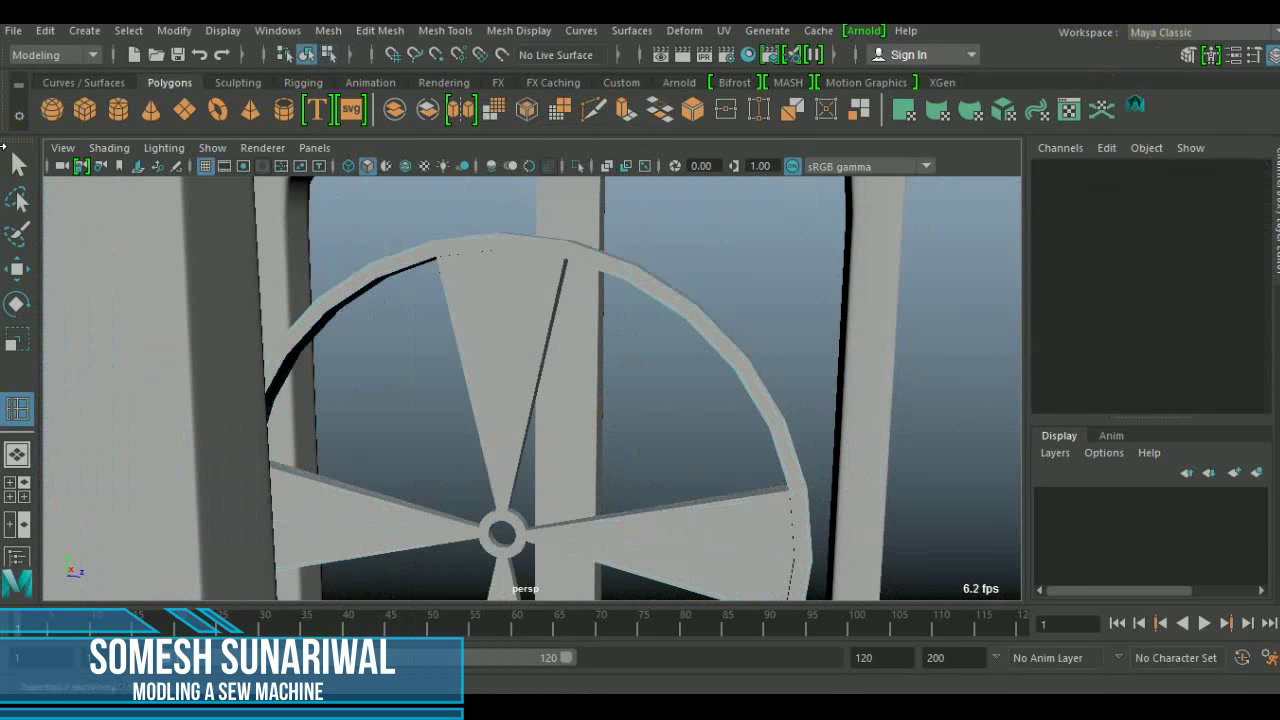
{"action": "left_click", "coordinate": [528, 418]}
{"action": "scroll", "coordinate": [527, 420], "scroll_direction": "up", "scroll_amount": 3}
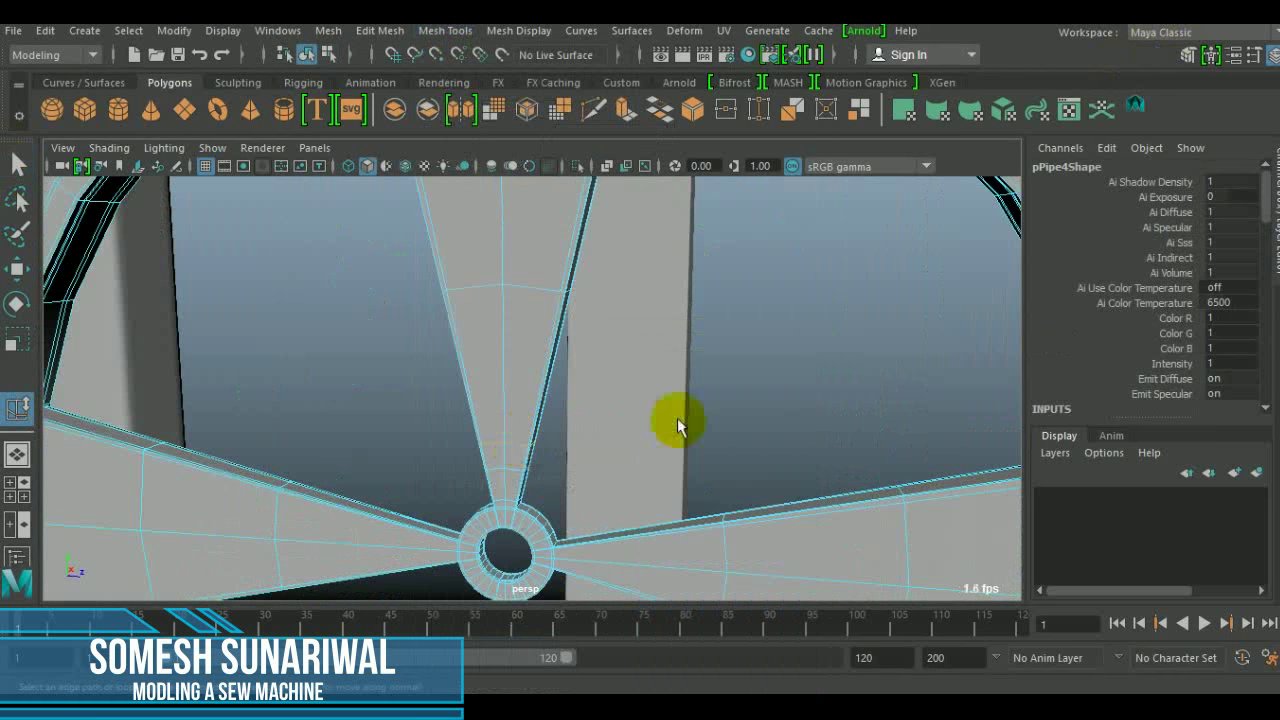
Step: Extrude a face outward from the flywheel into a small block
{"action": "mouse_move", "coordinate": [478, 388]}
{"action": "left_mouse_down", "text": "alt"}
{"action": "mouse_move", "coordinate": [520, 309]}
{"action": "mouse_move", "coordinate": [531, 458]}
{"action": "left_mouse_up", "text": "alt"}
{"action": "left_click_drag", "start_coordinate": [55, 252], "coordinate": [466, 477], "text": "alt"}
{"action": "key", "text": "ctrl+e"}
{"action": "mouse_move", "coordinate": [614, 448]}
{"action": "left_mouse_down", "text": "alt"}
{"action": "mouse_move", "coordinate": [657, 471]}
{"action": "mouse_move", "coordinate": [527, 357]}
{"action": "left_mouse_up", "text": "alt"}
{"action": "scroll", "coordinate": [527, 357], "scroll_direction": "up", "scroll_amount": 3}
{"action": "left_click", "coordinate": [518, 30]}
{"action": "left_click", "coordinate": [460, 133]}
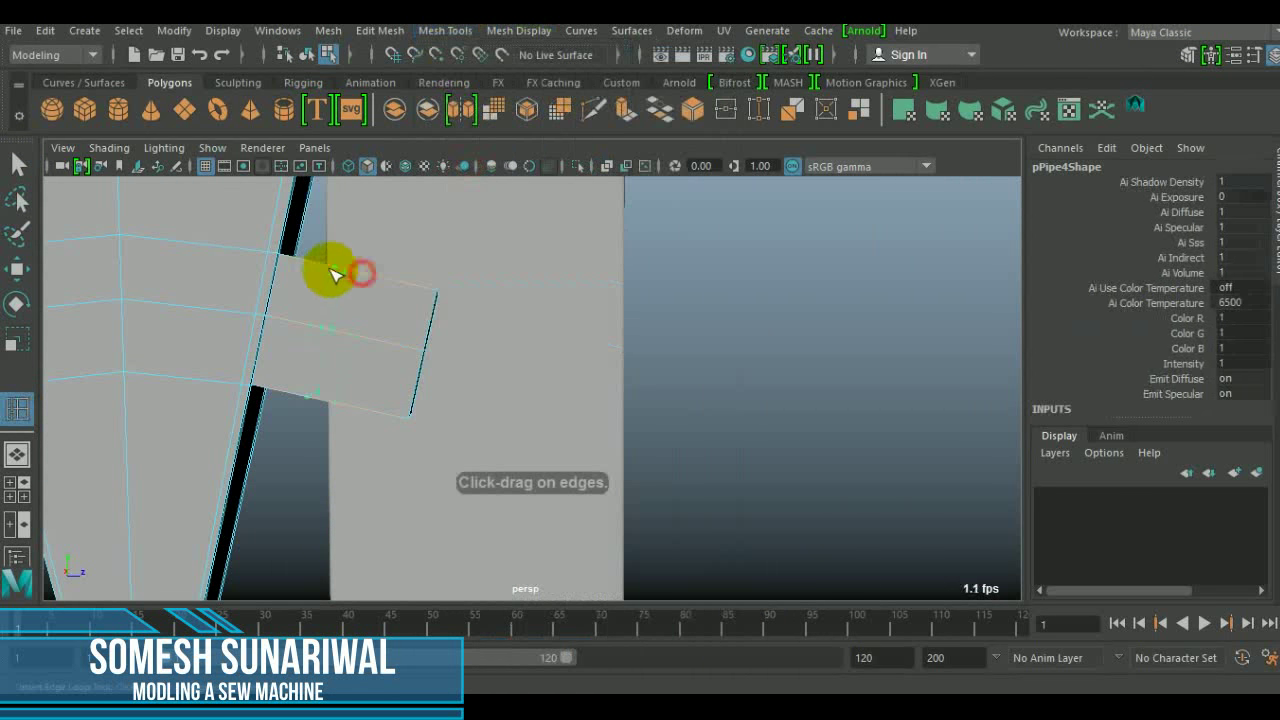
Step: Select the block's end vertices and rotate them with the axis set to World
{"action": "left_click", "coordinate": [415, 393]}
{"action": "left_click_drag", "start_coordinate": [343, 286], "coordinate": [414, 366], "text": "alt"}
{"action": "key", "text": "r"}
{"action": "double_click", "coordinate": [17, 268]}
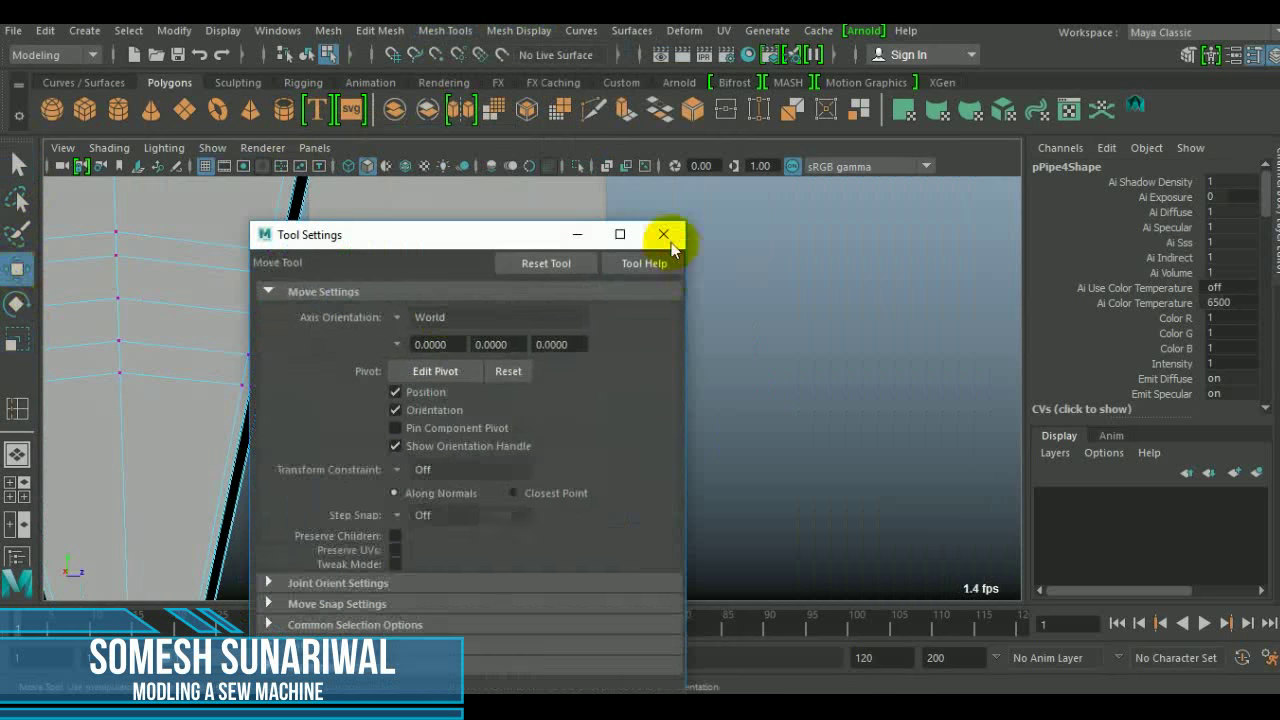
{"action": "key", "text": "e"}
{"action": "left_click", "coordinate": [407, 348]}
{"action": "left_click", "coordinate": [433, 383]}
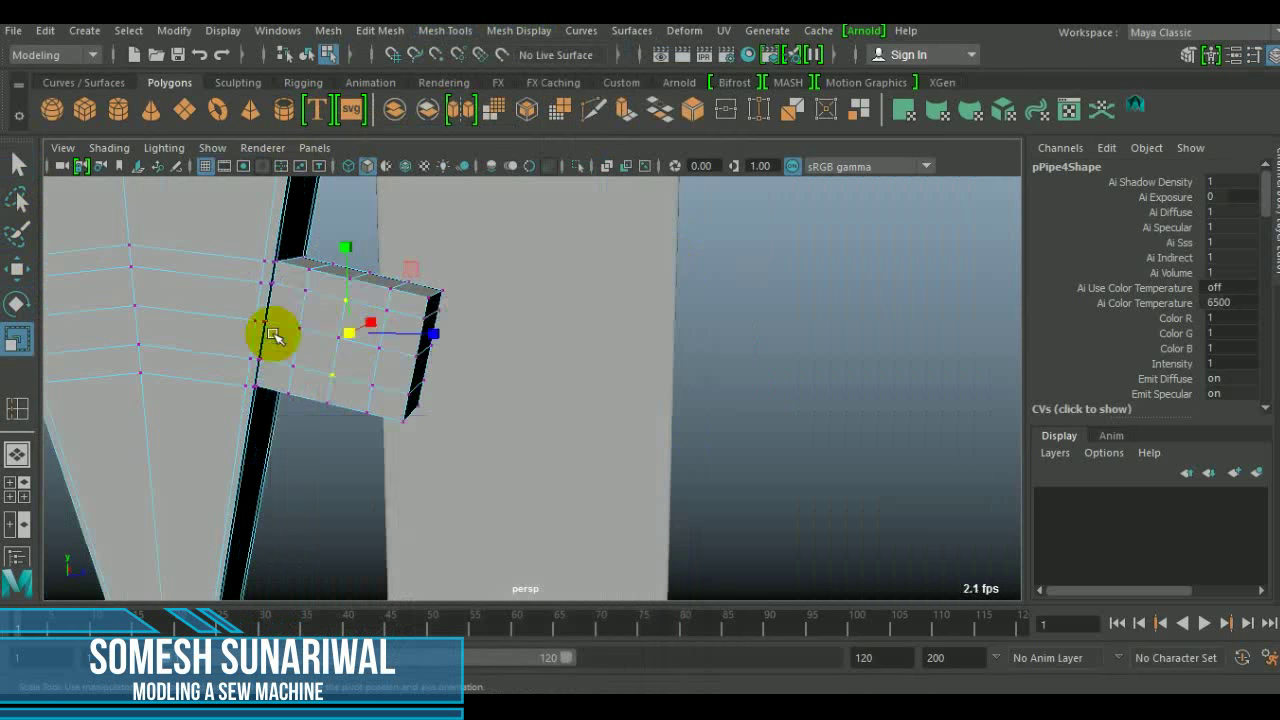
Step: Frame the block and insert an edge loop on it in edge mode
{"action": "mouse_move", "coordinate": [300, 343]}
{"action": "left_mouse_down", "text": "alt"}
{"action": "mouse_move", "coordinate": [617, 371]}
{"action": "mouse_move", "coordinate": [617, 423]}
{"action": "mouse_move", "coordinate": [733, 402]}
{"action": "mouse_move", "coordinate": [435, 354]}
{"action": "left_mouse_up", "text": "alt"}
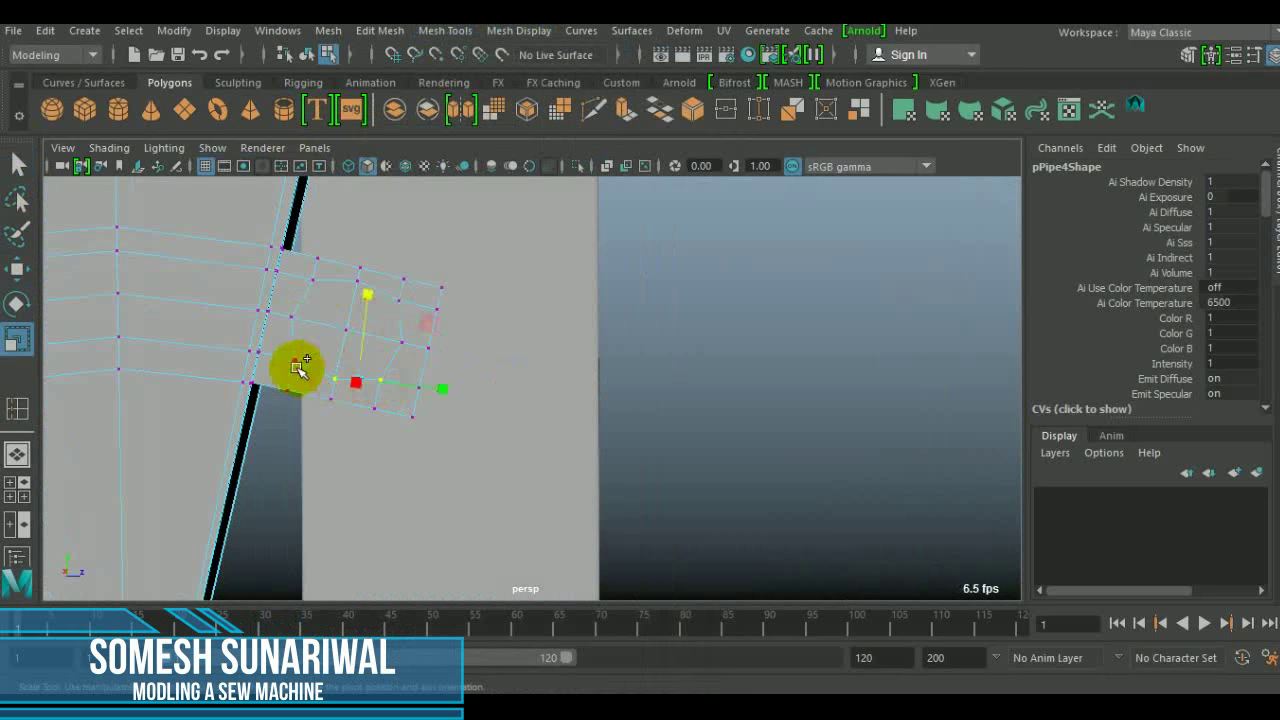
{"action": "mouse_move", "coordinate": [508, 328]}
{"action": "left_mouse_down", "text": "alt"}
{"action": "mouse_move", "coordinate": [309, 337]}
{"action": "mouse_move", "coordinate": [620, 298]}
{"action": "left_mouse_up", "text": "alt"}
{"action": "mouse_move", "coordinate": [636, 343]}
{"action": "left_mouse_down", "text": "alt"}
{"action": "mouse_move", "coordinate": [529, 520]}
{"action": "mouse_move", "coordinate": [620, 451]}
{"action": "mouse_move", "coordinate": [609, 391]}
{"action": "mouse_move", "coordinate": [492, 393]}
{"action": "left_mouse_up", "text": "alt"}
{"action": "key", "text": "f"}
{"action": "left_click", "coordinate": [420, 480]}
{"action": "mouse_move", "coordinate": [420, 480]}
{"action": "left_mouse_down", "text": "alt"}
{"action": "mouse_move", "coordinate": [651, 366]}
{"action": "mouse_move", "coordinate": [485, 165]}
{"action": "left_mouse_up", "text": "alt"}
{"action": "right_click", "coordinate": [478, 170]}
{"action": "left_click", "coordinate": [488, 110]}
{"action": "right_click_drag", "start_coordinate": [608, 400], "coordinate": [643, 466], "text": "shift"}
Step: Select the leg frame's lower base bar and inspect it from both ends
{"action": "left_click_drag", "start_coordinate": [523, 471], "coordinate": [510, 337], "text": "alt"}
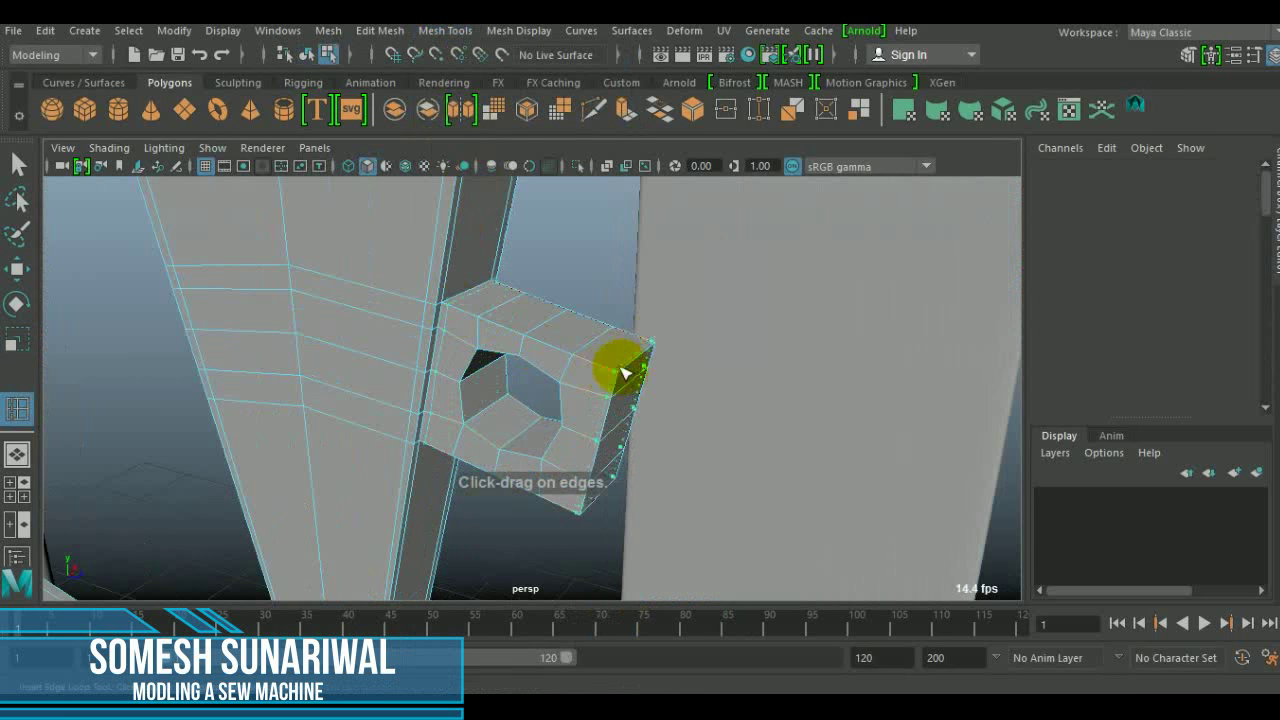
{"action": "mouse_move", "coordinate": [510, 400]}
{"action": "left_mouse_down", "text": "alt"}
{"action": "mouse_move", "coordinate": [514, 414]}
{"action": "mouse_move", "coordinate": [437, 508]}
{"action": "mouse_move", "coordinate": [518, 390]}
{"action": "left_mouse_up", "text": "alt"}
{"action": "left_click_drag", "start_coordinate": [432, 287], "coordinate": [445, 451], "text": "alt"}
{"action": "left_click", "coordinate": [445, 451]}
{"action": "scroll", "coordinate": [445, 451], "scroll_direction": "up", "scroll_amount": 3}
{"action": "mouse_move", "coordinate": [443, 300]}
{"action": "left_mouse_down", "text": "alt"}
{"action": "mouse_move", "coordinate": [271, 480]}
{"action": "mouse_move", "coordinate": [790, 437]}
{"action": "left_mouse_up", "text": "alt"}
{"action": "scroll", "coordinate": [790, 437], "scroll_direction": "up", "scroll_amount": 5}
{"action": "scroll", "coordinate": [617, 437], "scroll_direction": "down", "scroll_amount": 3}
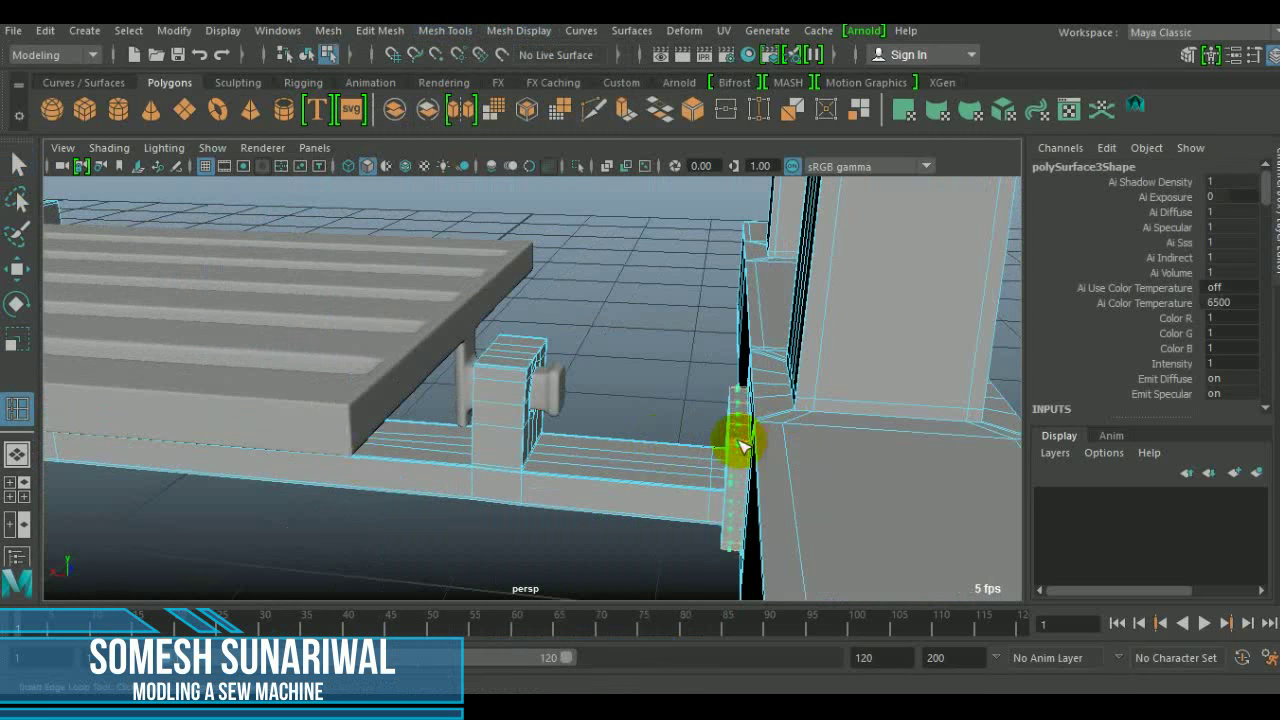
{"action": "left_click_drag", "start_coordinate": [527, 372], "coordinate": [498, 425], "text": "alt"}
Step: Select the treadle slats and frame them, then go to the side view
{"action": "mouse_move", "coordinate": [280, 476]}
{"action": "left_mouse_down", "text": "alt"}
{"action": "mouse_move", "coordinate": [334, 480]}
{"action": "mouse_move", "coordinate": [371, 406]}
{"action": "left_mouse_up", "text": "alt"}
{"action": "left_click", "coordinate": [379, 30]}
{"action": "left_click", "coordinate": [486, 149]}
{"action": "left_click_drag", "start_coordinate": [486, 313], "coordinate": [716, 497], "text": "alt"}
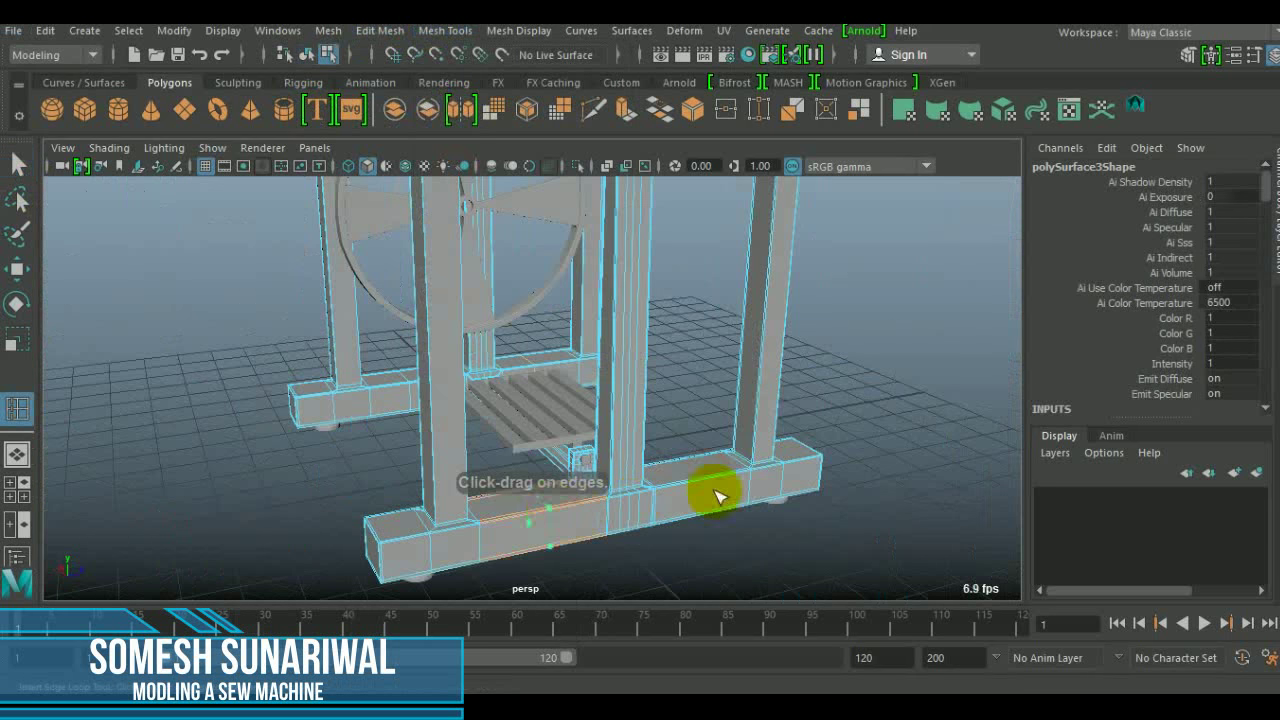
{"action": "left_click", "coordinate": [530, 405]}
{"action": "key", "text": "f"}
{"action": "scroll", "coordinate": [586, 457], "scroll_direction": "down", "scroll_amount": 5}
{"action": "key", "text": "space"}
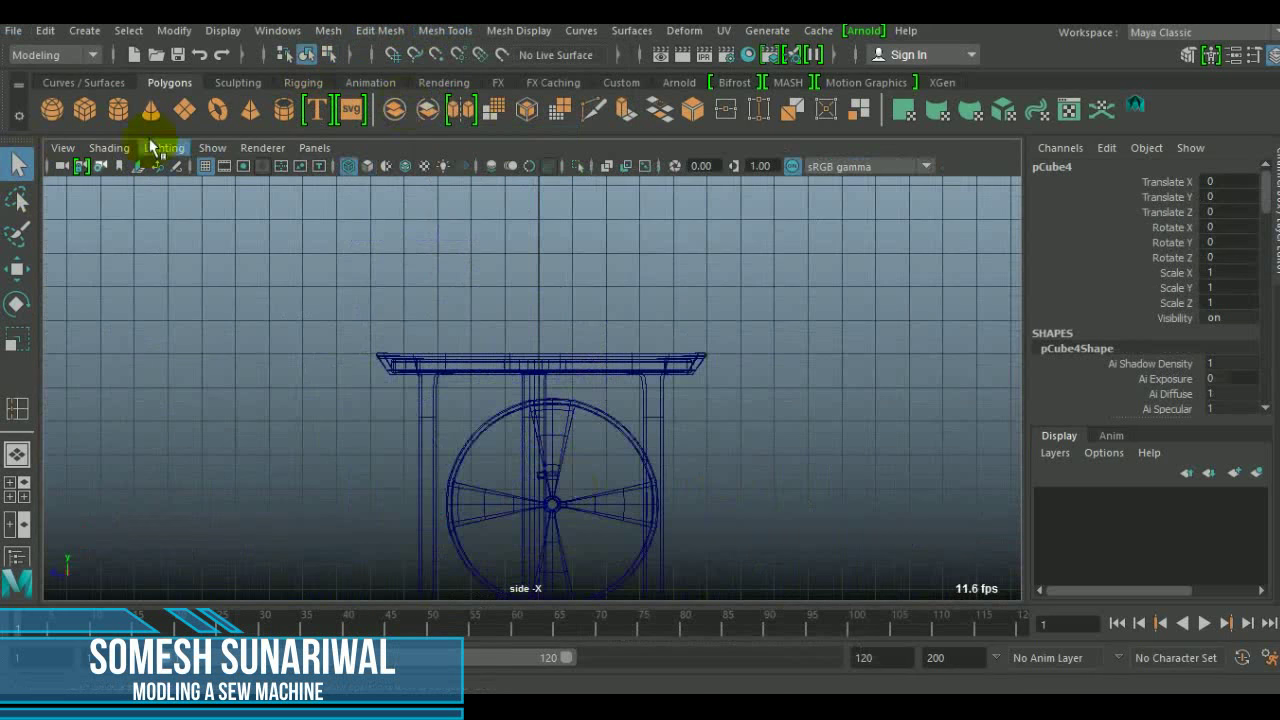
Step: Draw a thin slab across the top of the table in the side view
{"action": "left_click_drag", "start_coordinate": [380, 339], "coordinate": [651, 334]}
{"action": "key", "text": "space"}
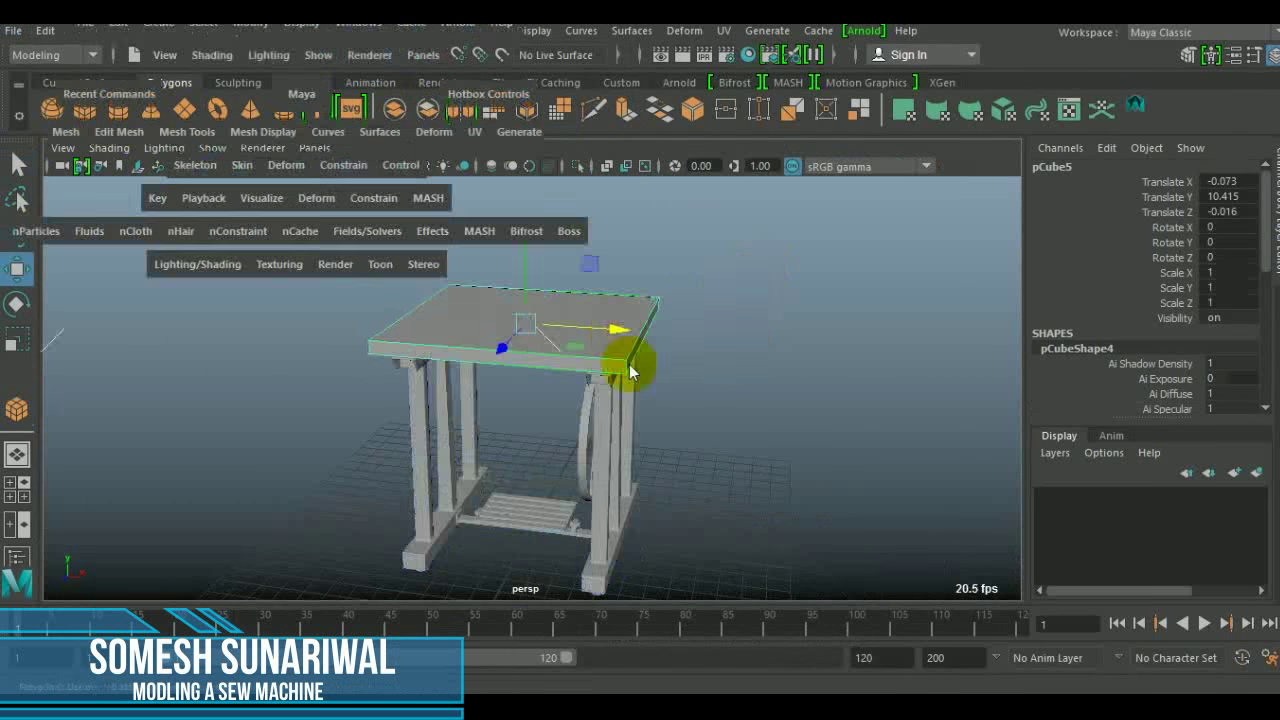
{"action": "key", "text": "space"}
{"action": "scroll", "coordinate": [541, 235], "scroll_direction": "up", "scroll_amount": 3}
{"action": "key", "text": "space"}
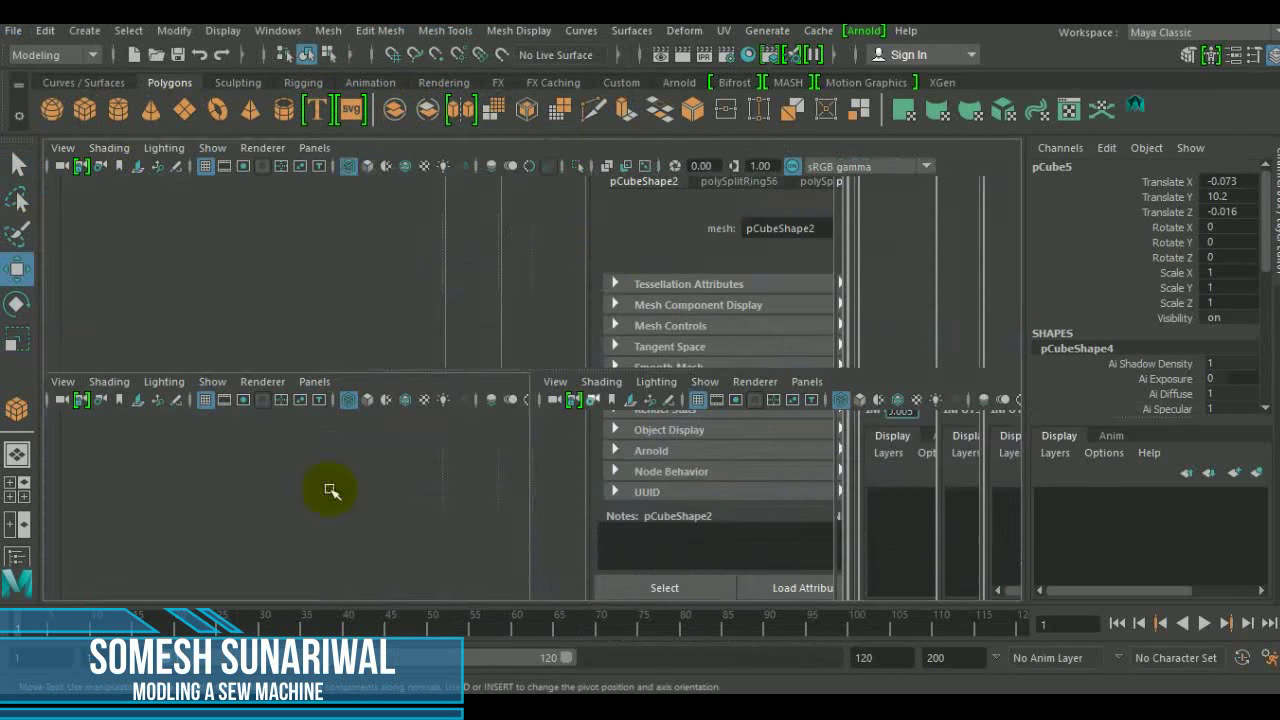
{"action": "key", "text": "space"}
Step: Bevel the tabletop's edges
{"action": "mouse_move", "coordinate": [506, 385]}
{"action": "left_mouse_down", "text": "alt"}
{"action": "mouse_move", "coordinate": [857, 351]}
{"action": "mouse_move", "coordinate": [850, 508]}
{"action": "left_mouse_up", "text": "alt"}
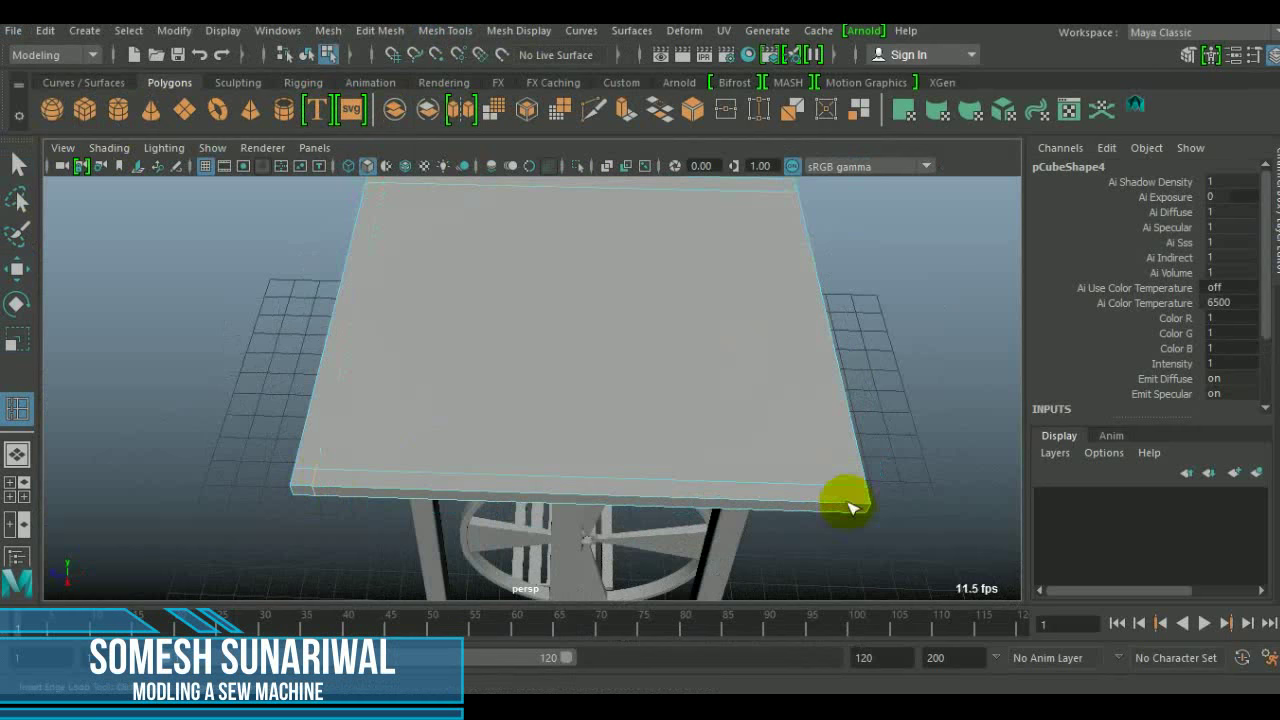
{"action": "mouse_move", "coordinate": [299, 486]}
{"action": "left_mouse_down", "text": "alt"}
{"action": "mouse_move", "coordinate": [500, 386]}
{"action": "mouse_move", "coordinate": [680, 380]}
{"action": "left_mouse_up", "text": "alt"}
{"action": "right_click_drag", "start_coordinate": [658, 397], "coordinate": [782, 374], "text": "shift"}
{"action": "mouse_move", "coordinate": [782, 374]}
{"action": "left_mouse_down", "text": "alt"}
{"action": "mouse_move", "coordinate": [810, 400]}
{"action": "mouse_move", "coordinate": [563, 434]}
{"action": "mouse_move", "coordinate": [520, 300]}
{"action": "left_mouse_up", "text": "alt"}
Step: Insert an edge loop across the tabletop
{"action": "left_click", "coordinate": [446, 30]}
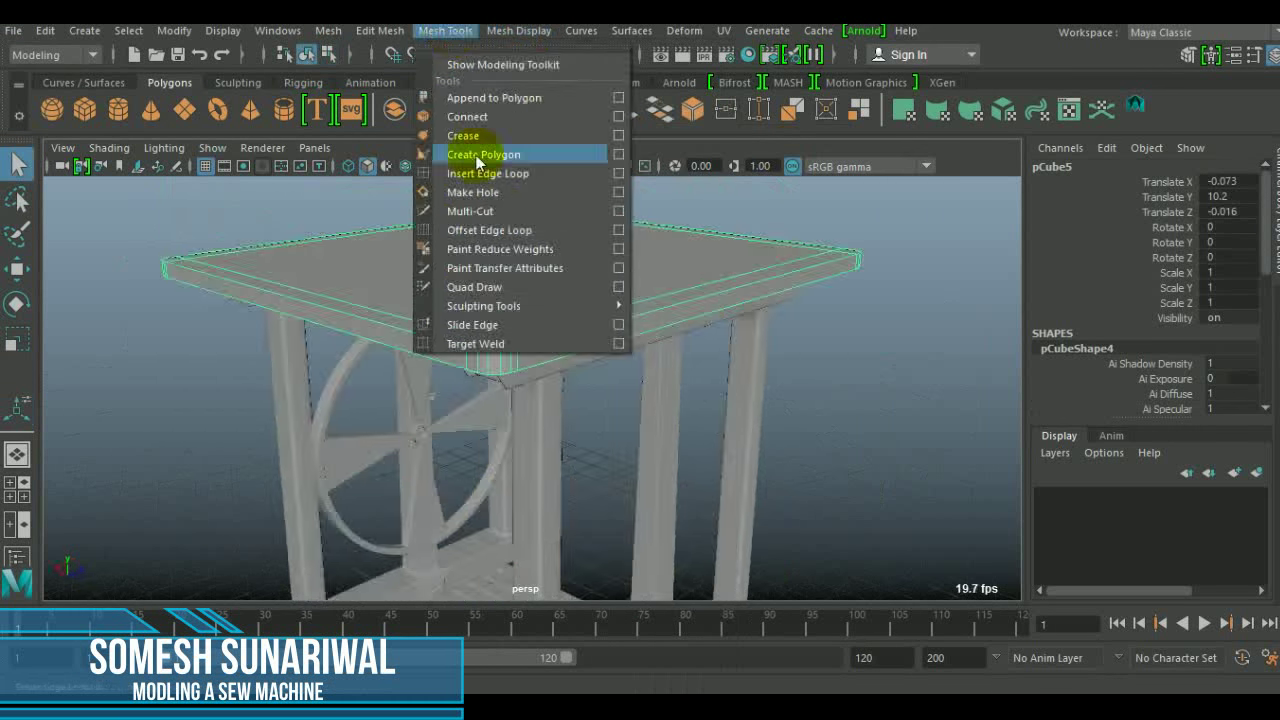
{"action": "left_click", "coordinate": [491, 163]}
{"action": "scroll", "coordinate": [563, 423], "scroll_direction": "up", "scroll_amount": 2}
{"action": "mouse_move", "coordinate": [563, 423]}
{"action": "left_mouse_down", "text": "alt"}
{"action": "mouse_move", "coordinate": [460, 375]}
{"action": "mouse_move", "coordinate": [380, 294]}
{"action": "mouse_move", "coordinate": [400, 377]}
{"action": "mouse_move", "coordinate": [480, 371]}
{"action": "left_mouse_up", "text": "alt"}
{"action": "left_click", "coordinate": [460, 375]}
{"action": "key", "text": "w"}
Step: Select a diagonal leg edge under the tabletop and apply edge softening
{"action": "mouse_move", "coordinate": [437, 304]}
{"action": "left_mouse_down", "text": "alt"}
{"action": "mouse_move", "coordinate": [420, 317]}
{"action": "mouse_move", "coordinate": [543, 380]}
{"action": "mouse_move", "coordinate": [306, 366]}
{"action": "mouse_move", "coordinate": [507, 427]}
{"action": "mouse_move", "coordinate": [676, 405]}
{"action": "left_mouse_up", "text": "alt"}
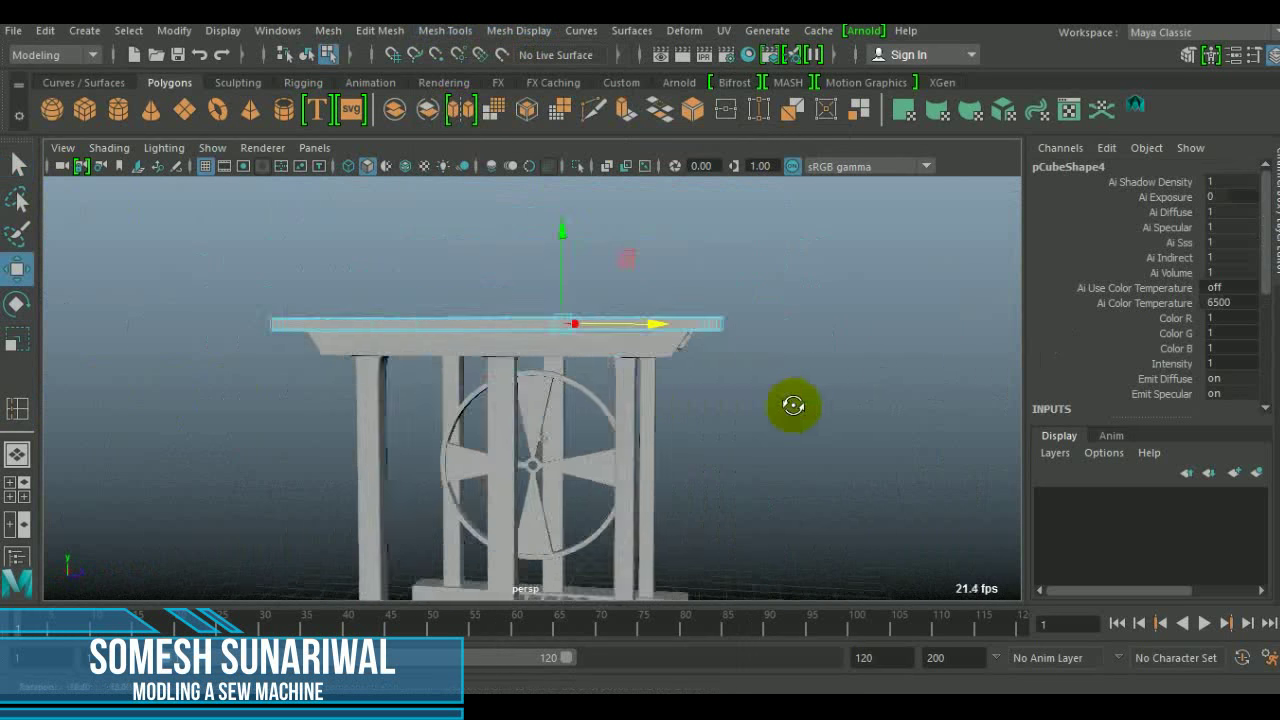
{"action": "mouse_move", "coordinate": [547, 385]}
{"action": "left_mouse_down", "text": "alt"}
{"action": "mouse_move", "coordinate": [577, 297]}
{"action": "mouse_move", "coordinate": [597, 360]}
{"action": "mouse_move", "coordinate": [600, 263]}
{"action": "mouse_move", "coordinate": [660, 178]}
{"action": "mouse_move", "coordinate": [300, 186]}
{"action": "left_mouse_up", "text": "alt"}
{"action": "right_click", "coordinate": [300, 186]}
{"action": "left_click", "coordinate": [780, 318]}
{"action": "right_click", "coordinate": [780, 318], "text": "shift"}
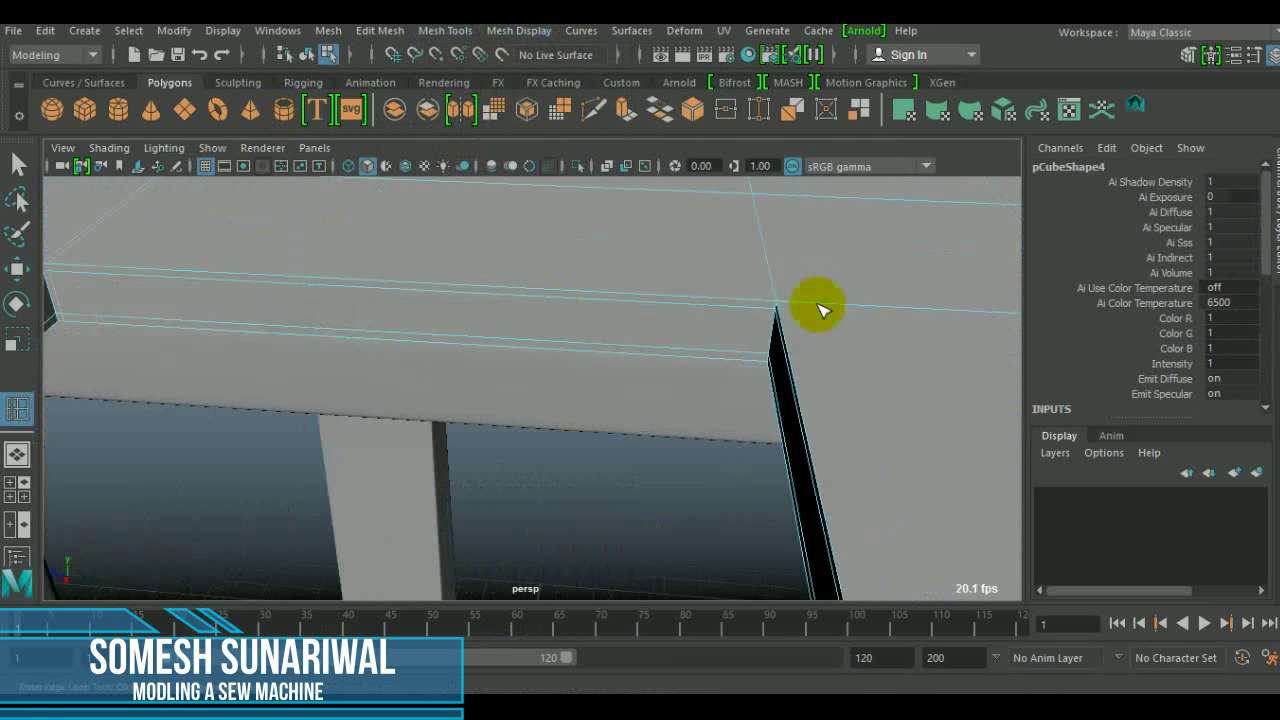
Step: Tumble out to view the whole table from a low corner
{"action": "right_click_drag", "start_coordinate": [818, 310], "coordinate": [553, 400], "text": "alt"}
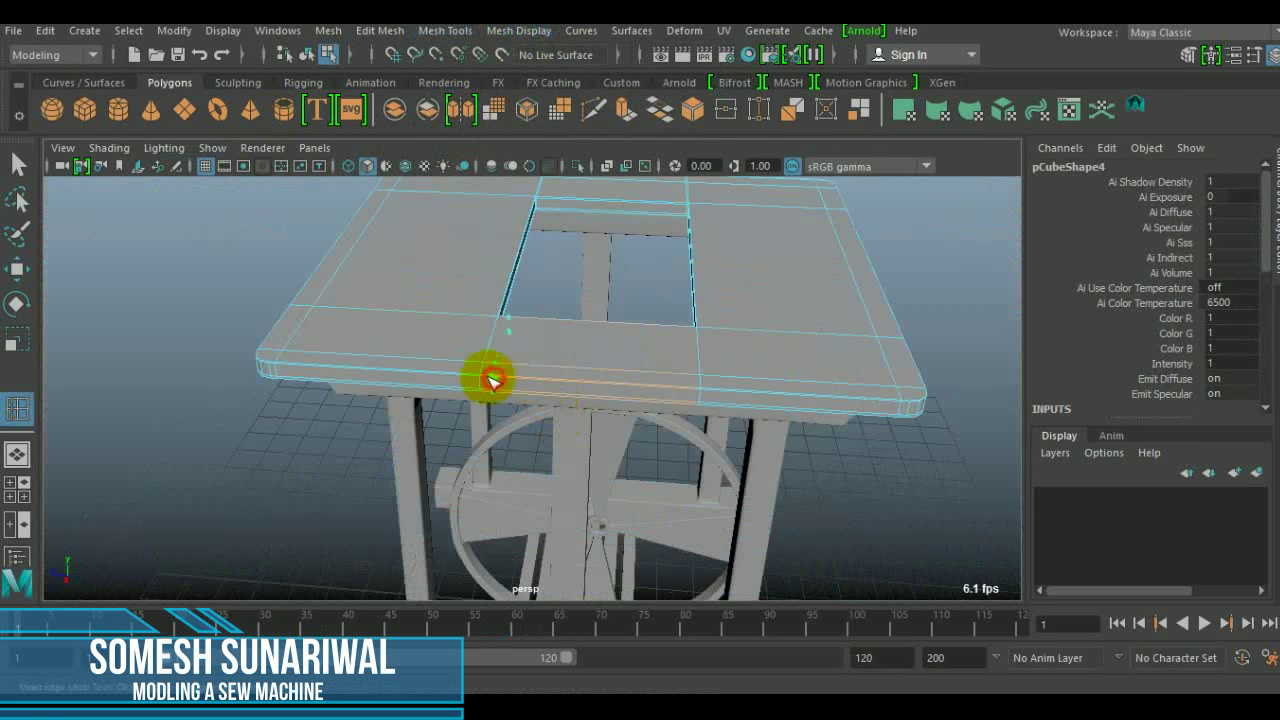
{"action": "left_click_drag", "start_coordinate": [694, 403], "coordinate": [627, 372], "text": "alt"}
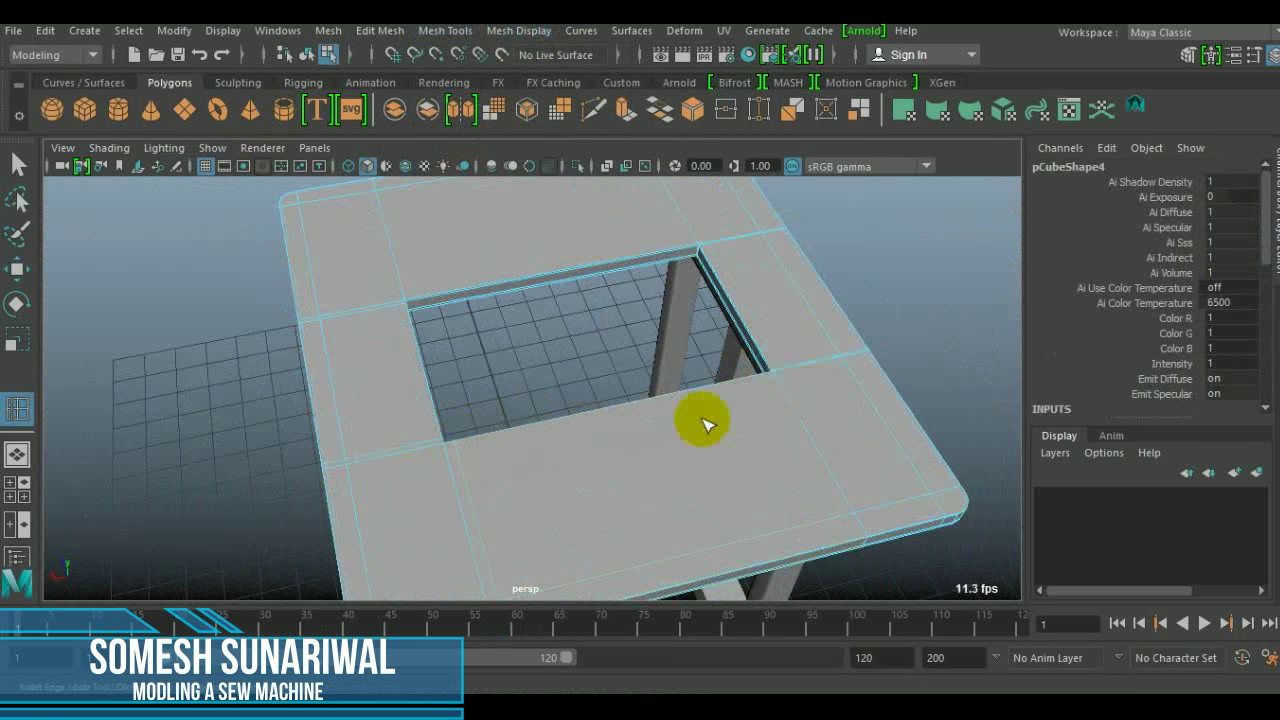
{"action": "left_click_drag", "start_coordinate": [567, 262], "coordinate": [762, 350], "text": "alt"}
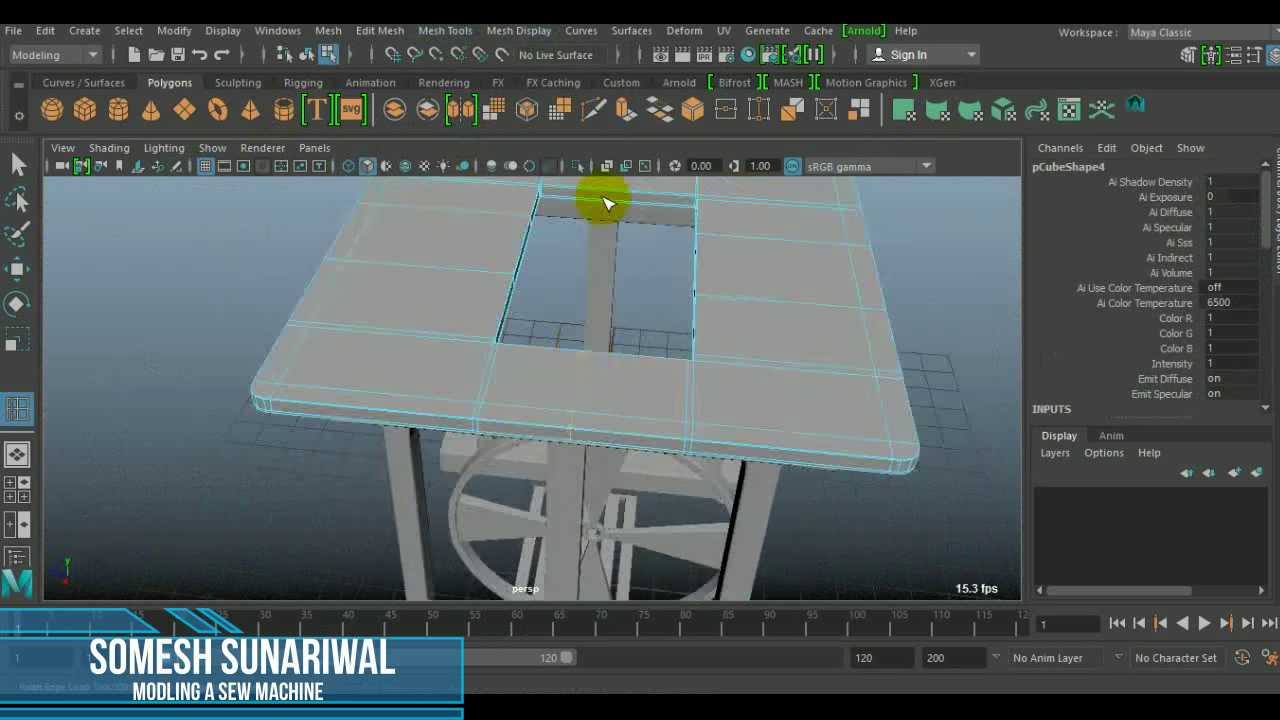
{"action": "scroll", "coordinate": [590, 360], "scroll_direction": "down", "scroll_amount": 5}
{"action": "left_click_drag", "start_coordinate": [606, 363], "coordinate": [598, 451], "text": "alt"}
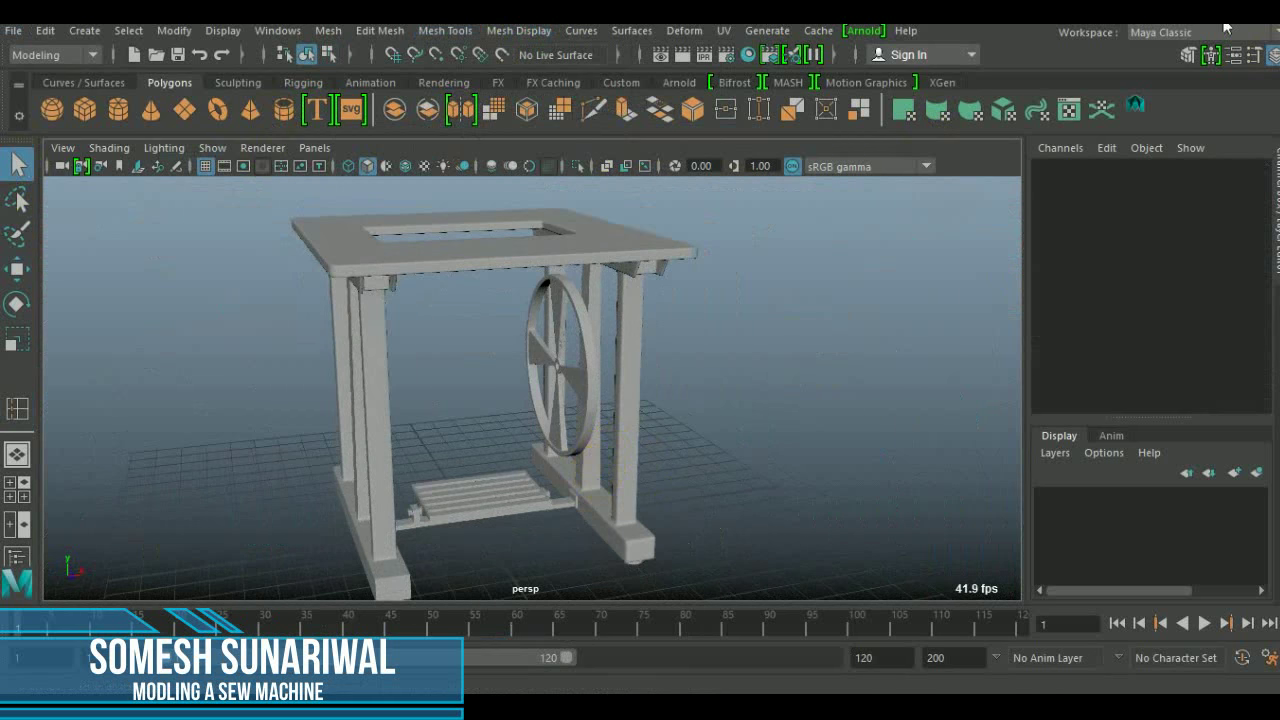
Step: Select flywheel pPipe4 in front view and extrude its rim faces with thickness -0.15
{"action": "scroll", "coordinate": [463, 377], "scroll_direction": "up", "scroll_amount": 5}
{"action": "key", "text": "4"}
{"action": "left_click_drag", "start_coordinate": [686, 523], "coordinate": [686, 570]}
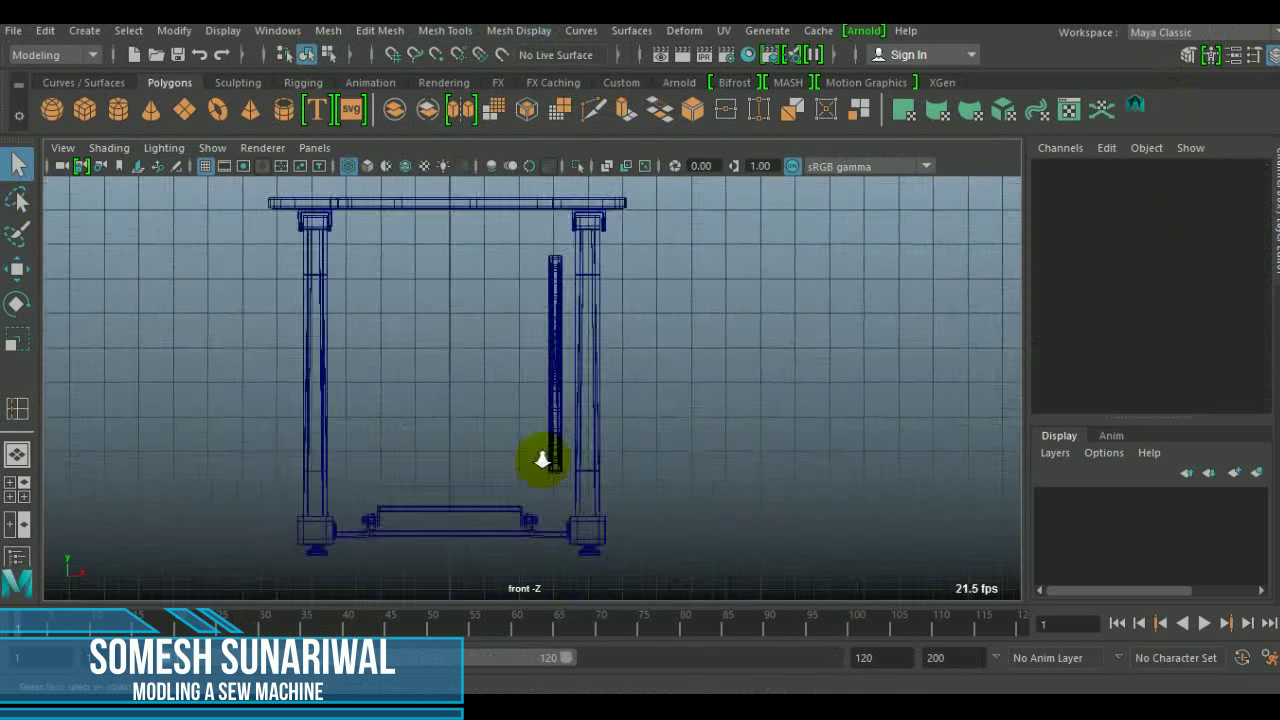
{"action": "left_click", "coordinate": [548, 374]}
{"action": "middle_click_drag", "start_coordinate": [548, 374], "coordinate": [571, 453], "text": "alt"}
{"action": "mouse_move", "coordinate": [571, 345]}
{"action": "left_mouse_down"}
{"action": "mouse_move", "coordinate": [723, 309]}
{"action": "mouse_move", "coordinate": [410, 345]}
{"action": "left_mouse_up"}
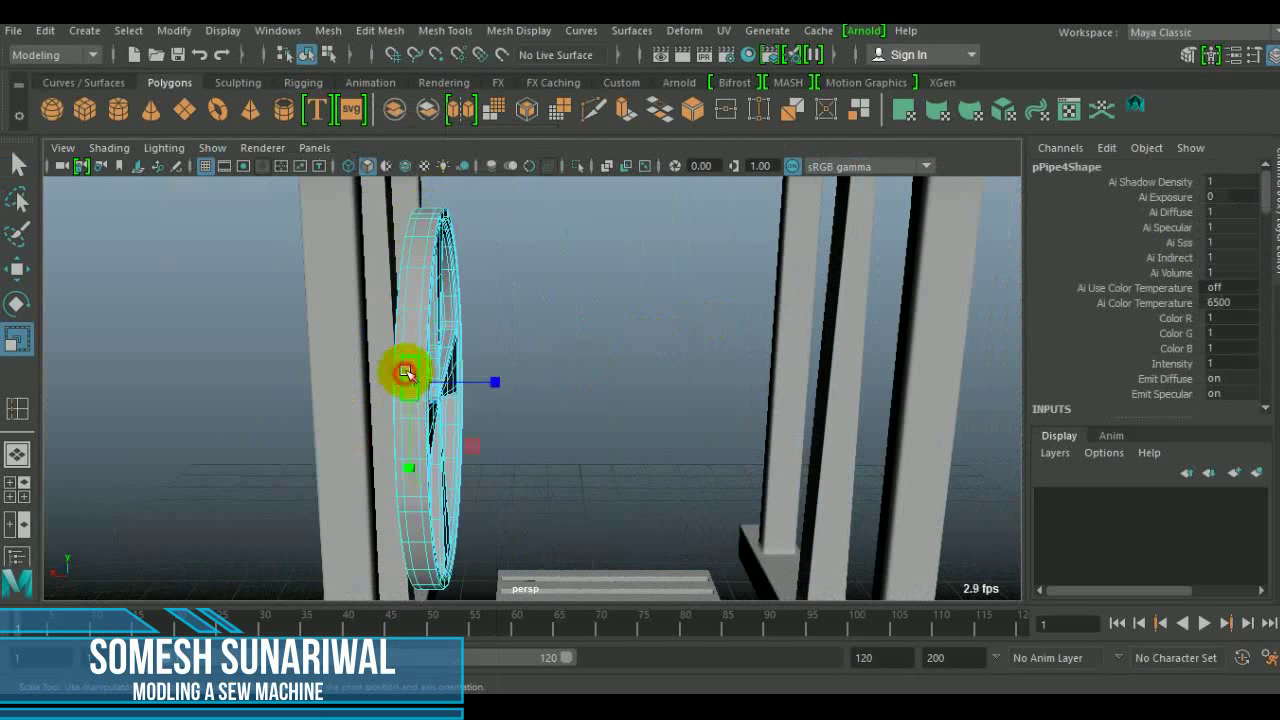
{"action": "left_click", "coordinate": [410, 350]}
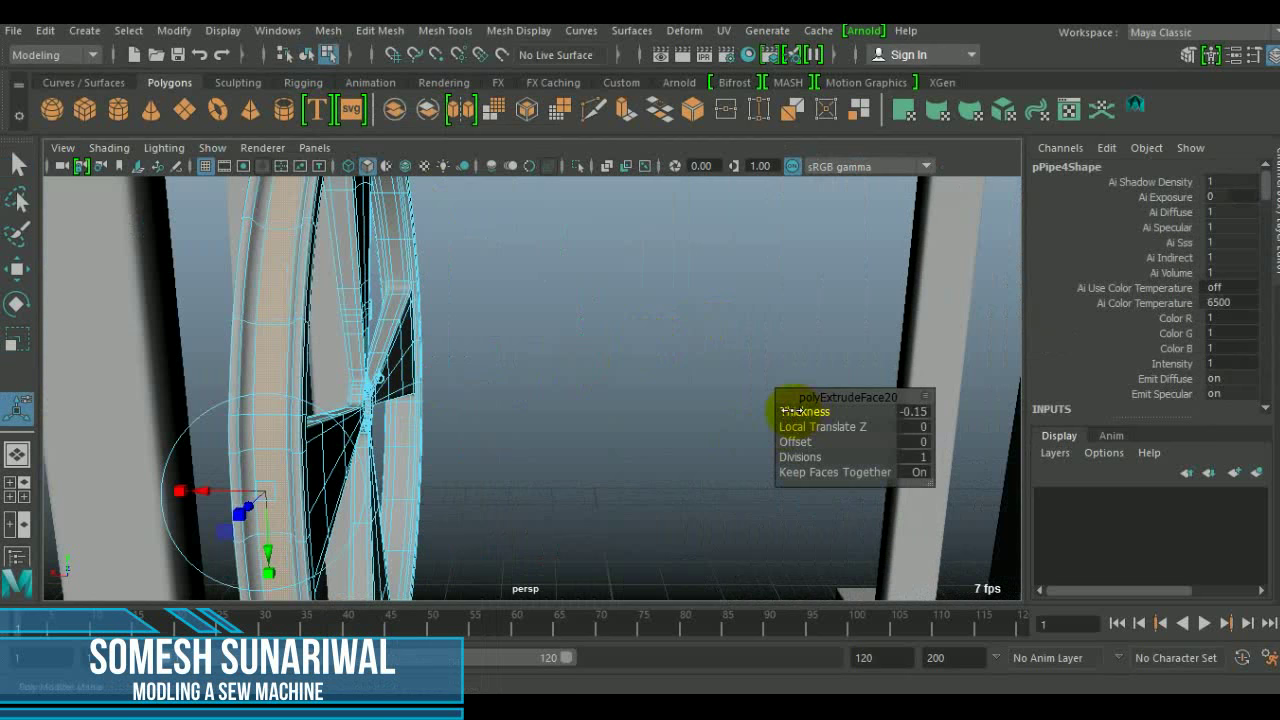
{"action": "left_click", "coordinate": [656, 432]}
{"action": "mouse_move", "coordinate": [486, 371]}
{"action": "left_mouse_down", "text": "alt"}
{"action": "mouse_move", "coordinate": [614, 409]}
{"action": "mouse_move", "coordinate": [551, 491]}
{"action": "mouse_move", "coordinate": [548, 182]}
{"action": "mouse_move", "coordinate": [380, 437]}
{"action": "mouse_move", "coordinate": [583, 429]}
{"action": "mouse_move", "coordinate": [517, 380]}
{"action": "mouse_move", "coordinate": [565, 520]}
{"action": "mouse_move", "coordinate": [586, 486]}
{"action": "left_mouse_up", "text": "alt"}
{"action": "left_click", "coordinate": [491, 486]}
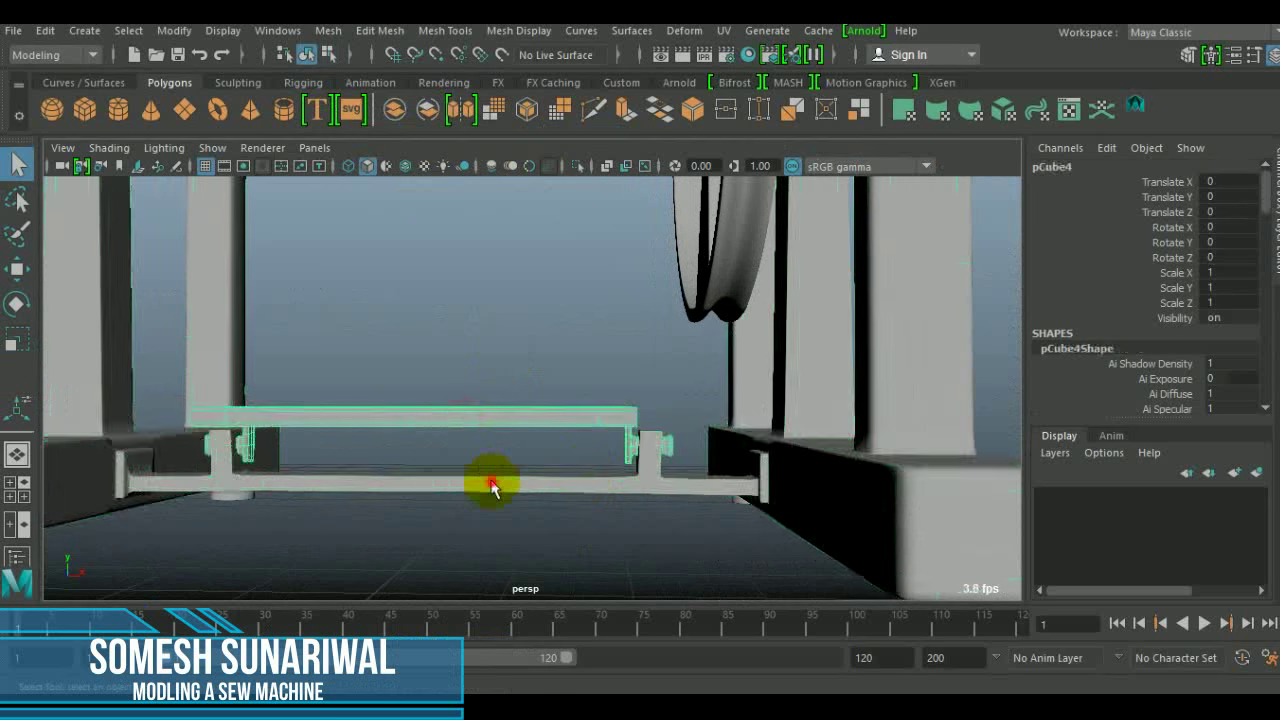
Step: Select the end vertices of the bracket and the treadle plate in the four-view layout
{"action": "key", "text": "space"}
{"action": "key", "text": "space"}
{"action": "scroll", "coordinate": [543, 300], "scroll_direction": "up", "scroll_amount": 3}
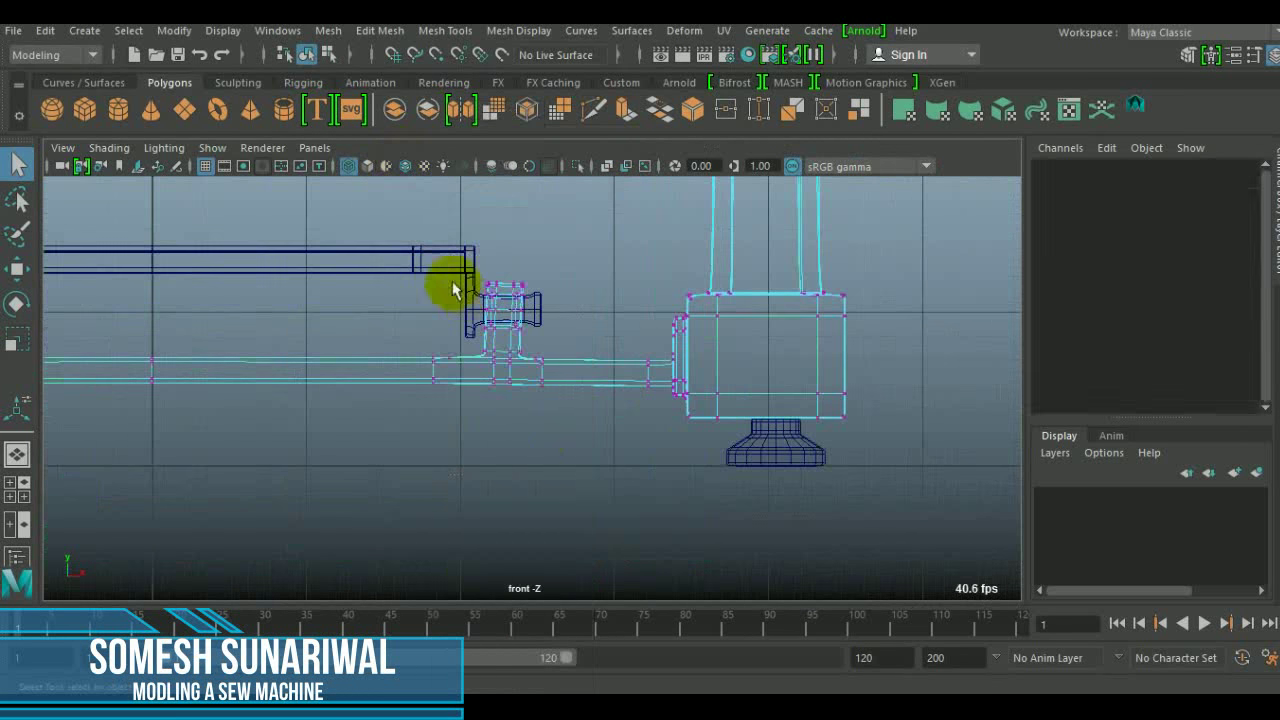
{"action": "left_click_drag", "start_coordinate": [457, 286], "coordinate": [597, 470]}
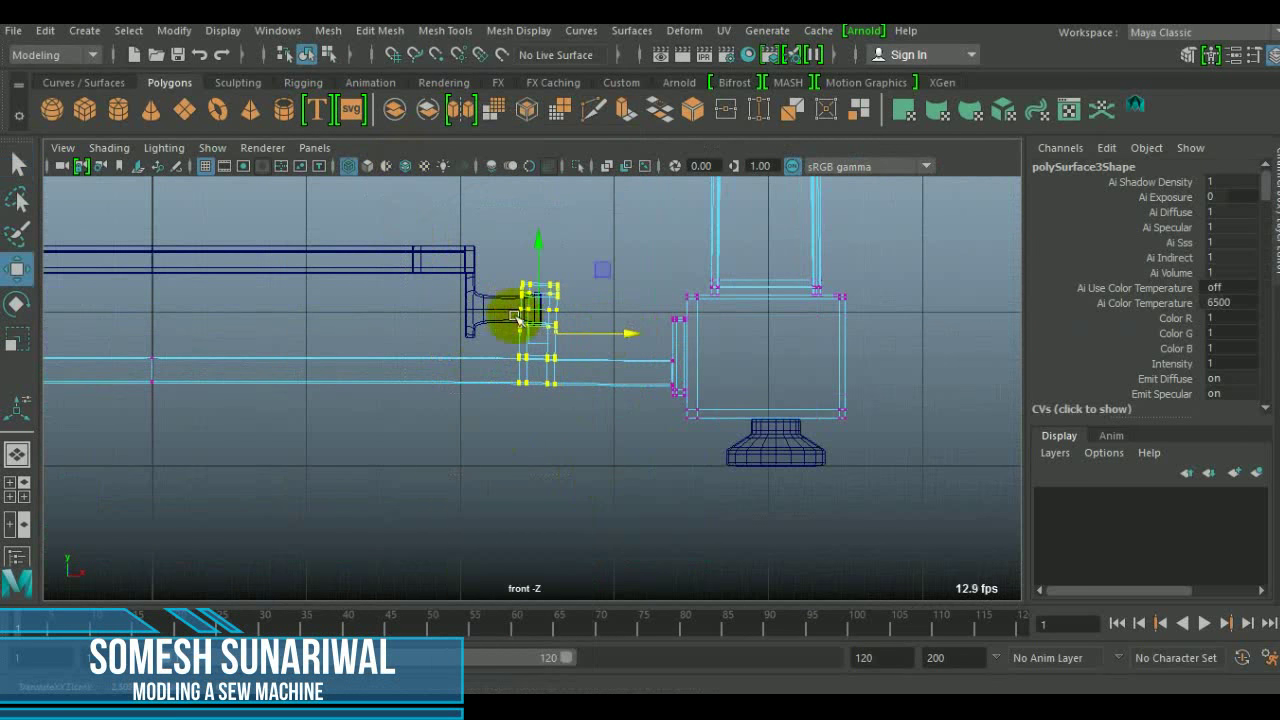
{"action": "right_click_drag", "start_coordinate": [457, 243], "coordinate": [456, 374]}
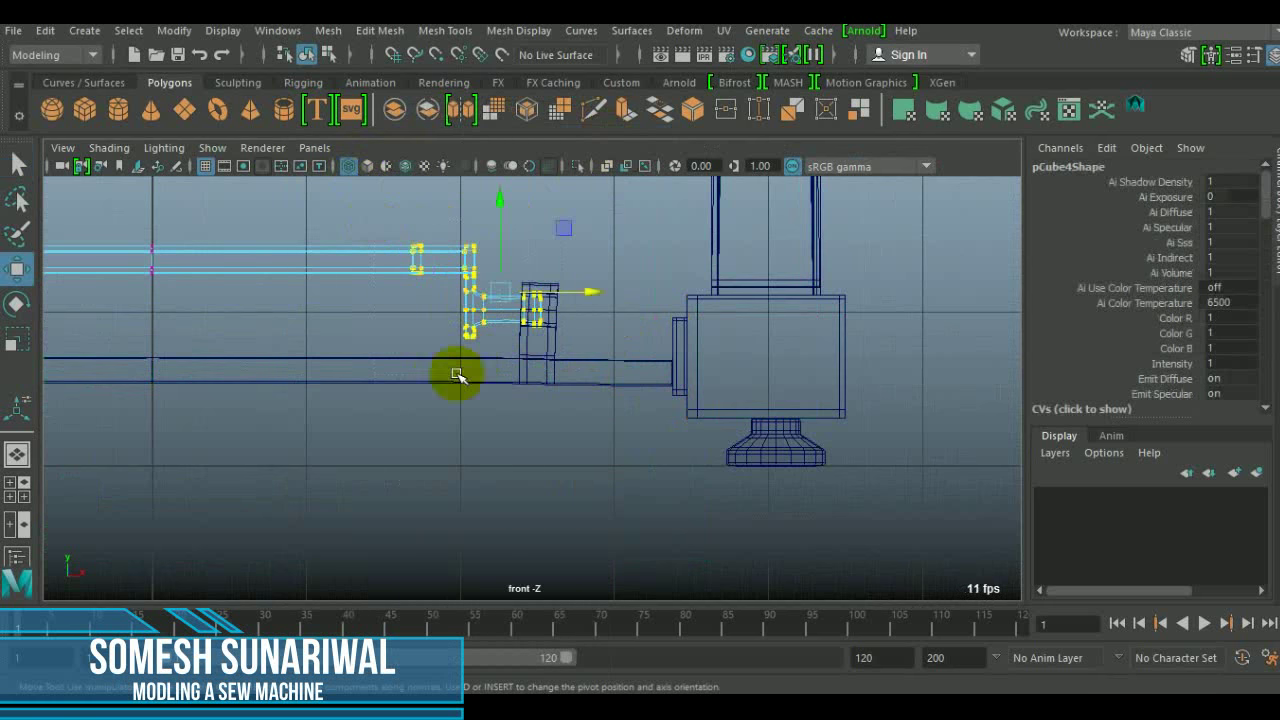
{"action": "key", "text": "space"}
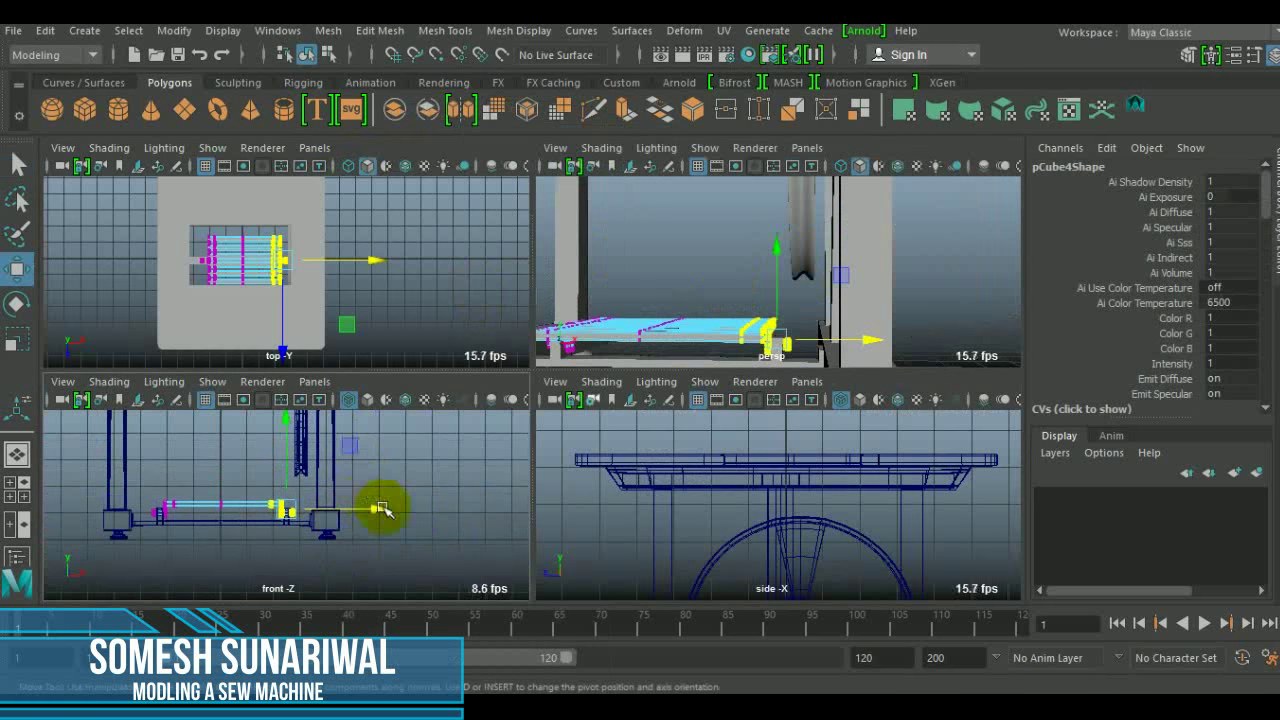
{"action": "key", "text": "space"}
{"action": "key", "text": "space"}
{"action": "key", "text": "space"}
Step: Zoom in on the plate's end and select its end face
{"action": "mouse_move", "coordinate": [671, 337]}
{"action": "left_mouse_down", "text": "alt"}
{"action": "mouse_move", "coordinate": [397, 385]}
{"action": "mouse_move", "coordinate": [523, 380]}
{"action": "mouse_move", "coordinate": [457, 391]}
{"action": "left_mouse_up", "text": "alt"}
{"action": "key", "text": "F8"}
{"action": "right_click_drag", "start_coordinate": [457, 391], "coordinate": [591, 380], "text": "alt"}
{"action": "mouse_move", "coordinate": [591, 380]}
{"action": "left_mouse_down", "text": "alt"}
{"action": "mouse_move", "coordinate": [521, 418]}
{"action": "mouse_move", "coordinate": [563, 494]}
{"action": "left_mouse_up", "text": "alt"}
{"action": "right_click_drag", "start_coordinate": [510, 180], "coordinate": [500, 215]}
{"action": "left_click", "coordinate": [518, 373]}
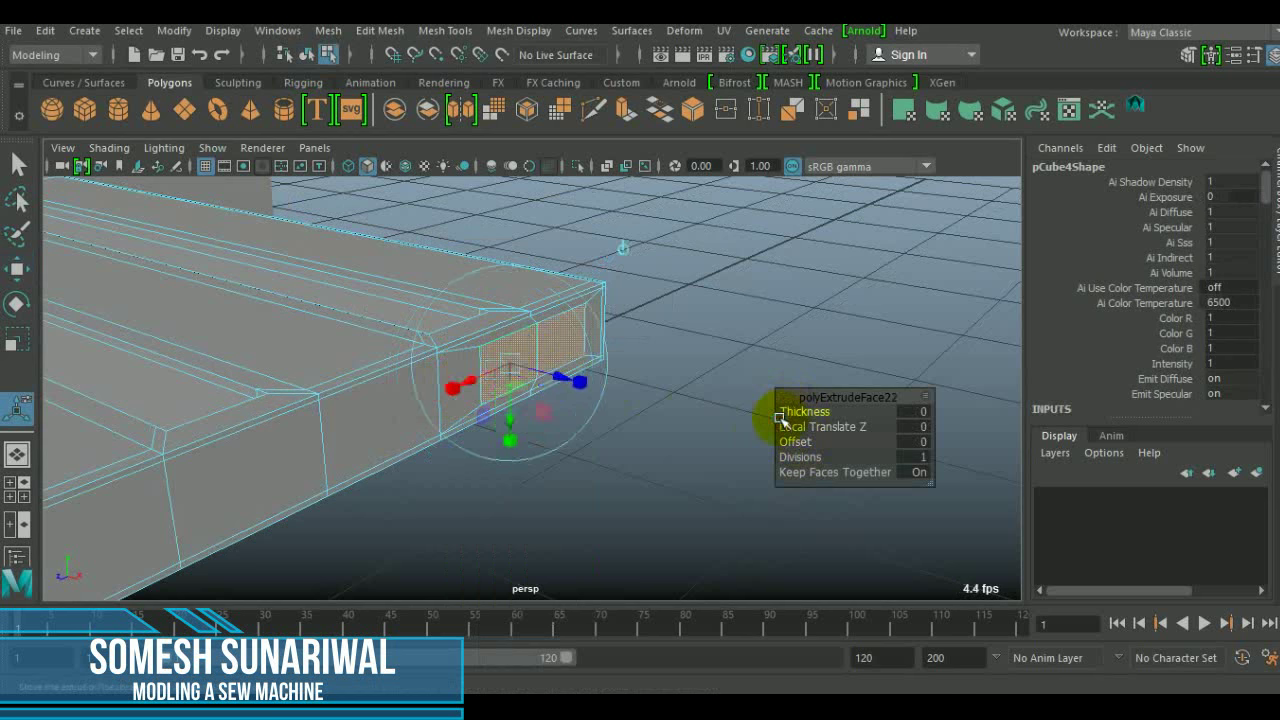
Step: Insert a horizontal edge loop across the treadle plate's end
{"action": "mouse_move", "coordinate": [661, 426]}
{"action": "left_mouse_down", "text": "alt"}
{"action": "mouse_move", "coordinate": [423, 500]}
{"action": "mouse_move", "coordinate": [380, 474]}
{"action": "left_mouse_up", "text": "alt"}
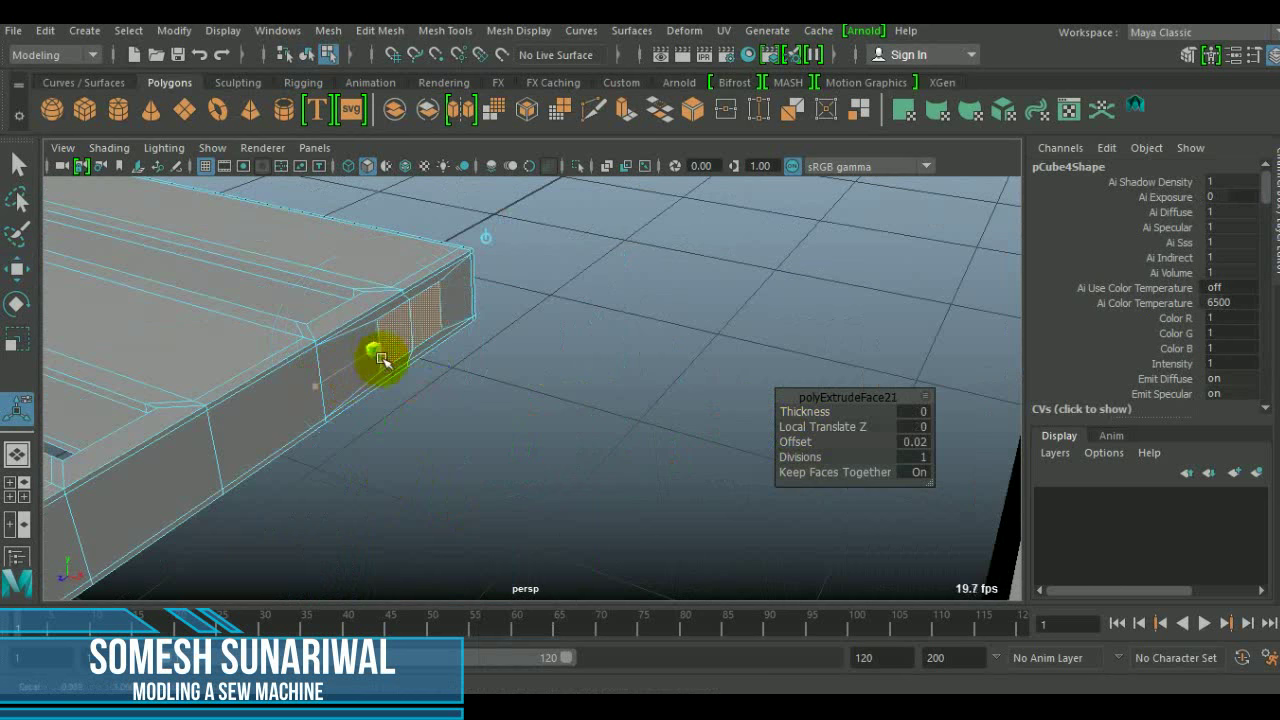
{"action": "mouse_move", "coordinate": [388, 358]}
{"action": "left_mouse_down", "text": "alt"}
{"action": "mouse_move", "coordinate": [314, 306]}
{"action": "mouse_move", "coordinate": [428, 343]}
{"action": "mouse_move", "coordinate": [362, 242]}
{"action": "left_mouse_up", "text": "alt"}
{"action": "mouse_move", "coordinate": [630, 203]}
{"action": "left_mouse_down", "text": "alt"}
{"action": "mouse_move", "coordinate": [394, 480]}
{"action": "mouse_move", "coordinate": [391, 437]}
{"action": "left_mouse_up", "text": "alt"}
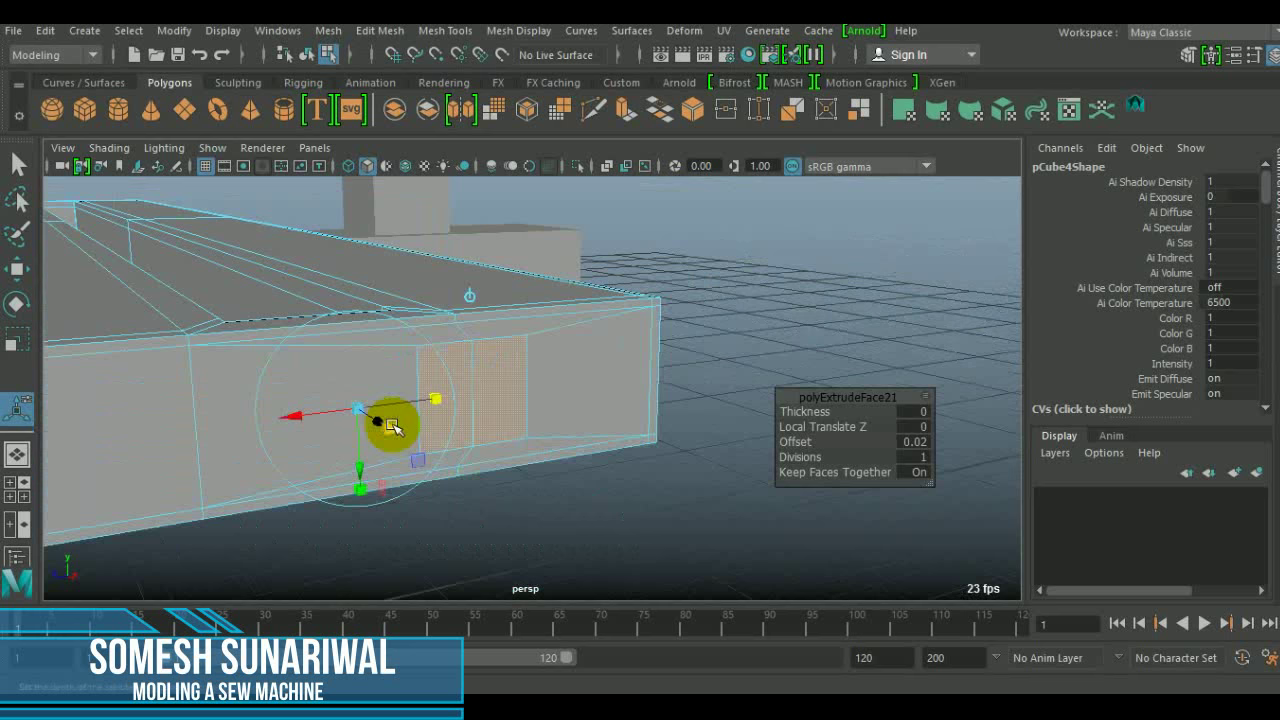
{"action": "right_click", "coordinate": [449, 206]}
{"action": "mouse_move", "coordinate": [449, 206]}
{"action": "right_mouse_down", "text": "alt"}
{"action": "mouse_move", "coordinate": [719, 410]}
{"action": "mouse_move", "coordinate": [531, 443]}
{"action": "right_mouse_up", "text": "alt"}
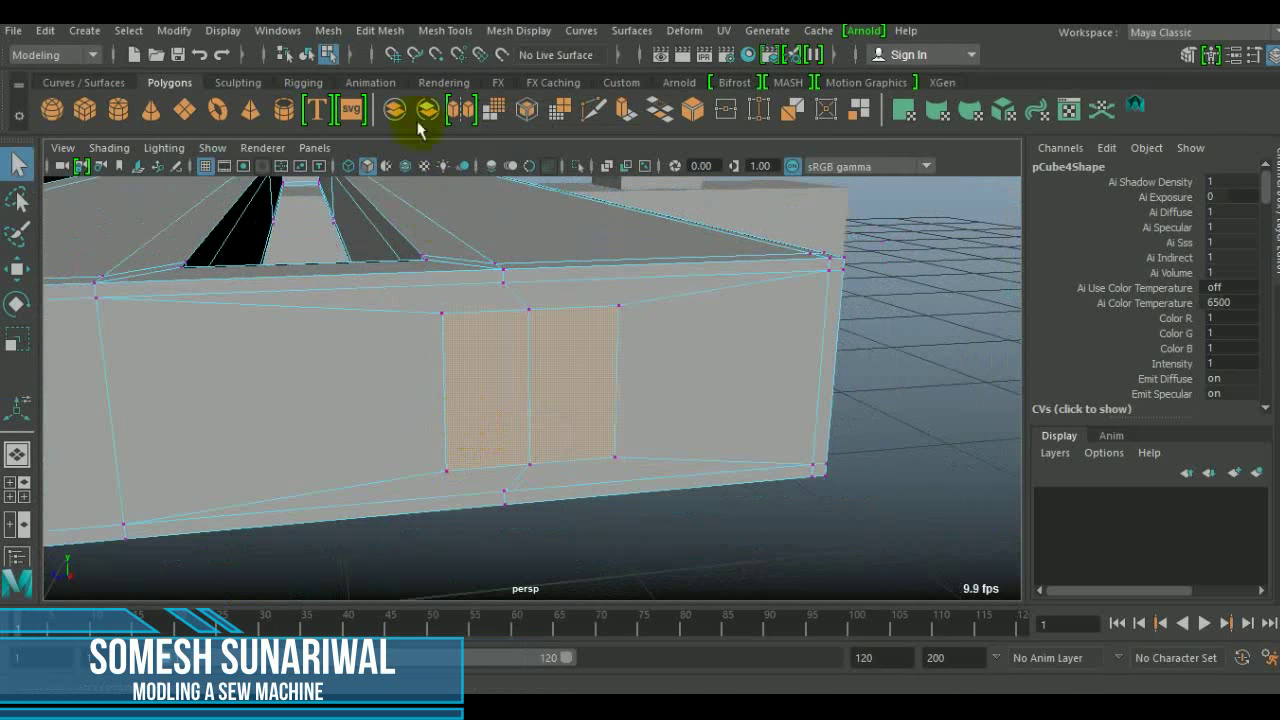
{"action": "left_click", "coordinate": [445, 30]}
{"action": "left_click", "coordinate": [460, 172]}
{"action": "left_click", "coordinate": [490, 397]}
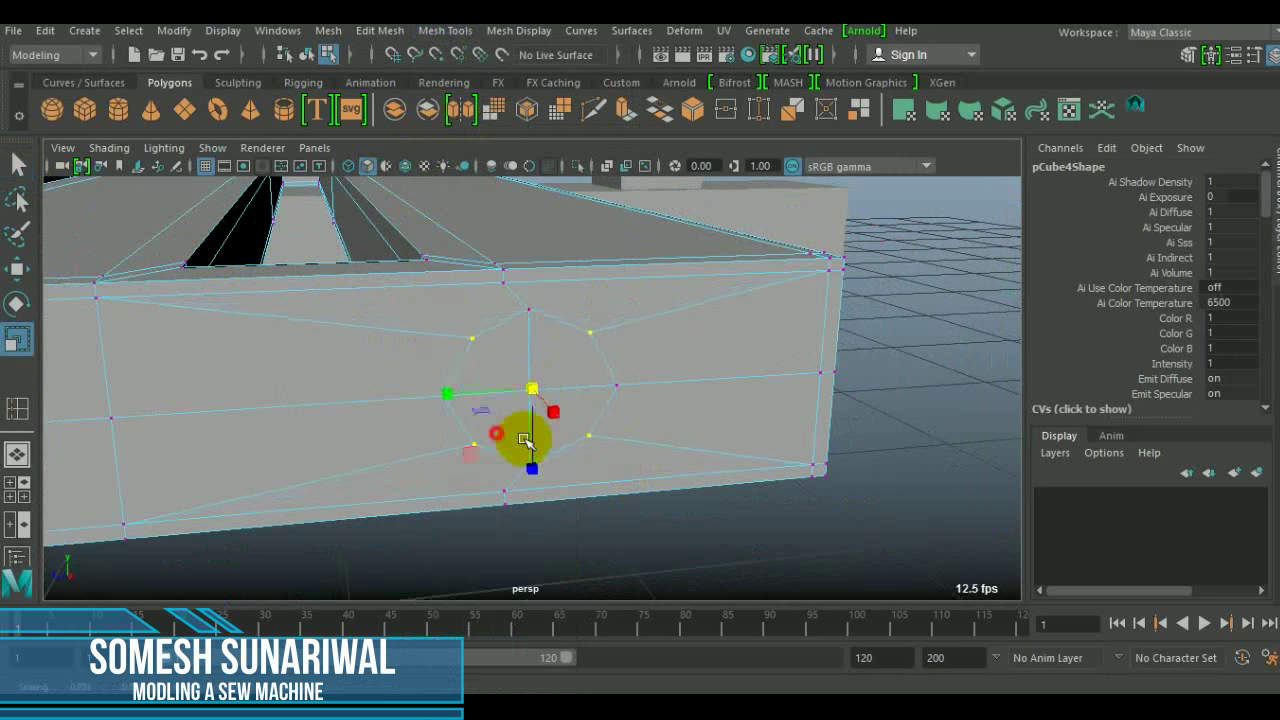
Step: Extrude the octagonal end face outward 0.208 as a short pivot stub
{"action": "left_click_drag", "start_coordinate": [524, 439], "coordinate": [860, 428], "text": "alt"}
{"action": "mouse_move", "coordinate": [765, 447]}
{"action": "left_mouse_down", "text": "alt"}
{"action": "mouse_move", "coordinate": [591, 397]}
{"action": "mouse_move", "coordinate": [686, 457]}
{"action": "mouse_move", "coordinate": [771, 423]}
{"action": "mouse_move", "coordinate": [567, 407]}
{"action": "left_mouse_up", "text": "alt"}
{"action": "key", "text": "F8"}
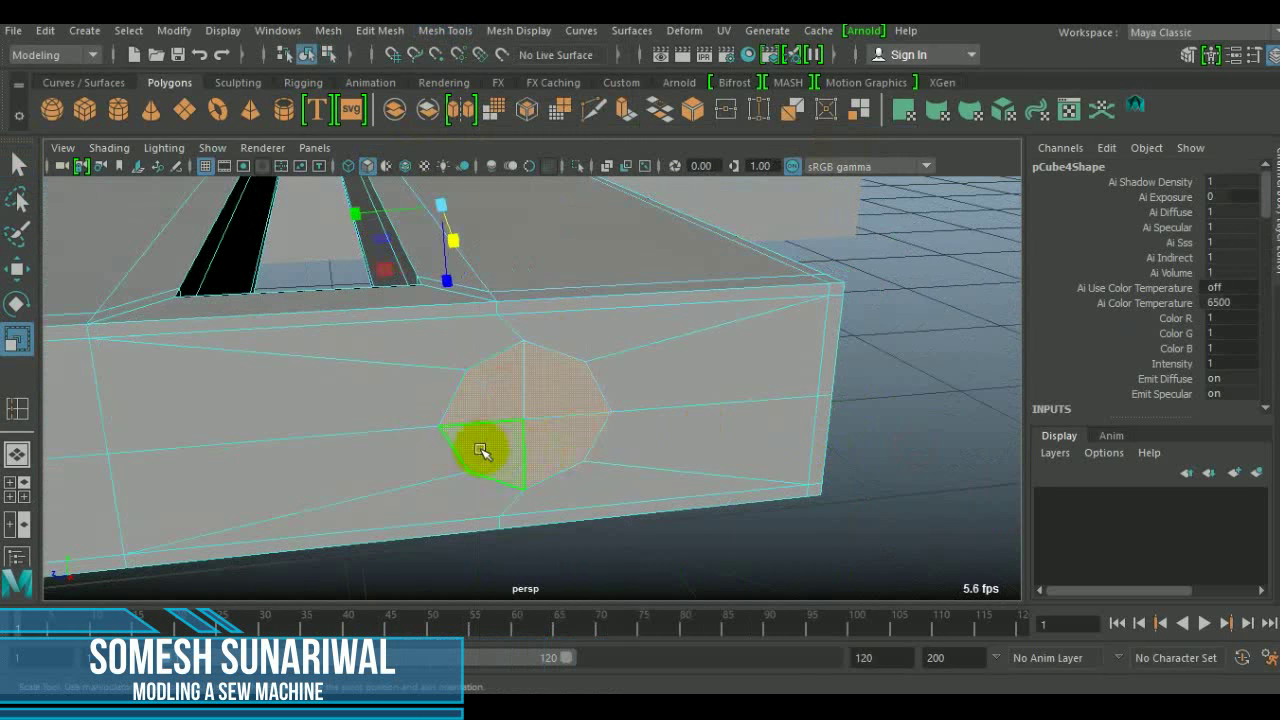
{"action": "left_click_drag", "start_coordinate": [480, 450], "coordinate": [569, 443], "text": "alt"}
{"action": "mouse_move", "coordinate": [297, 360]}
{"action": "left_mouse_down", "text": "alt"}
{"action": "mouse_move", "coordinate": [523, 474]}
{"action": "mouse_move", "coordinate": [442, 474]}
{"action": "left_mouse_up", "text": "alt"}
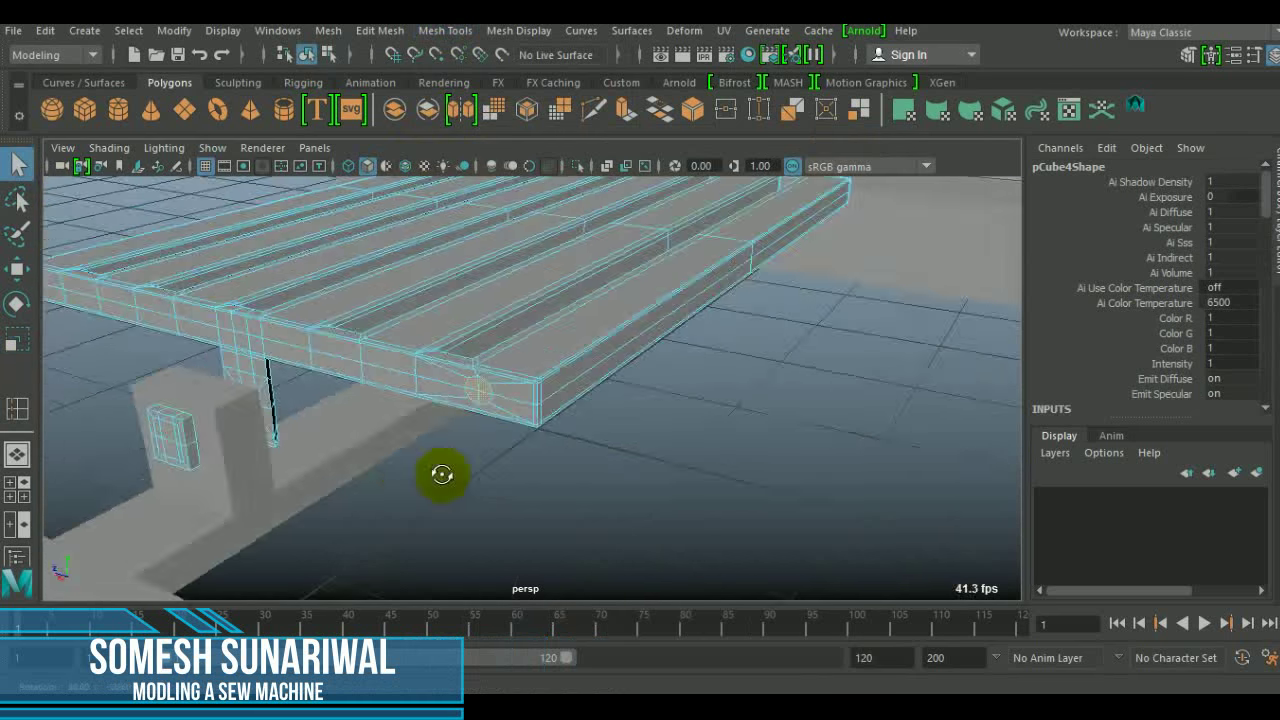
{"action": "right_click_drag", "start_coordinate": [486, 303], "coordinate": [495, 358], "text": "shift"}
{"action": "key", "text": "space"}
{"action": "key", "text": "space"}
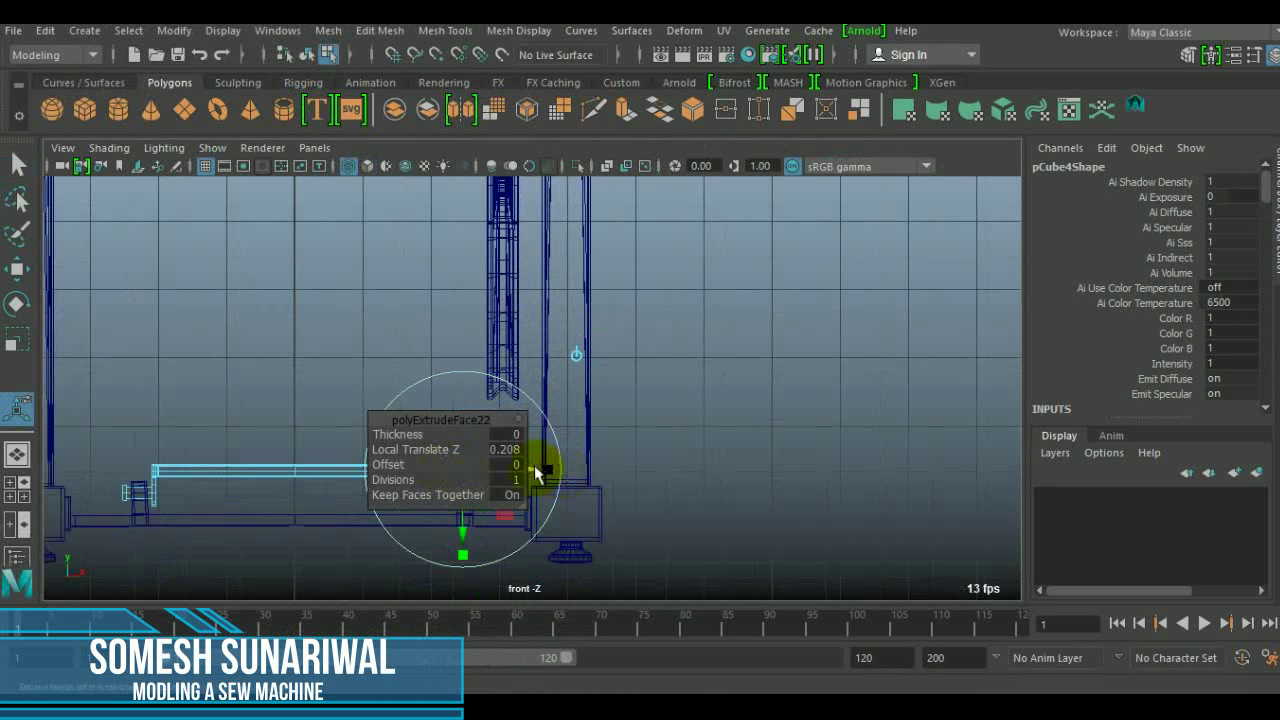
Step: Add an edge loop to the pivot pin
{"action": "key", "text": "w"}
{"action": "scroll", "coordinate": [495, 476], "scroll_direction": "up", "scroll_amount": 2}
{"action": "key", "text": "space"}
{"action": "key", "text": "space"}
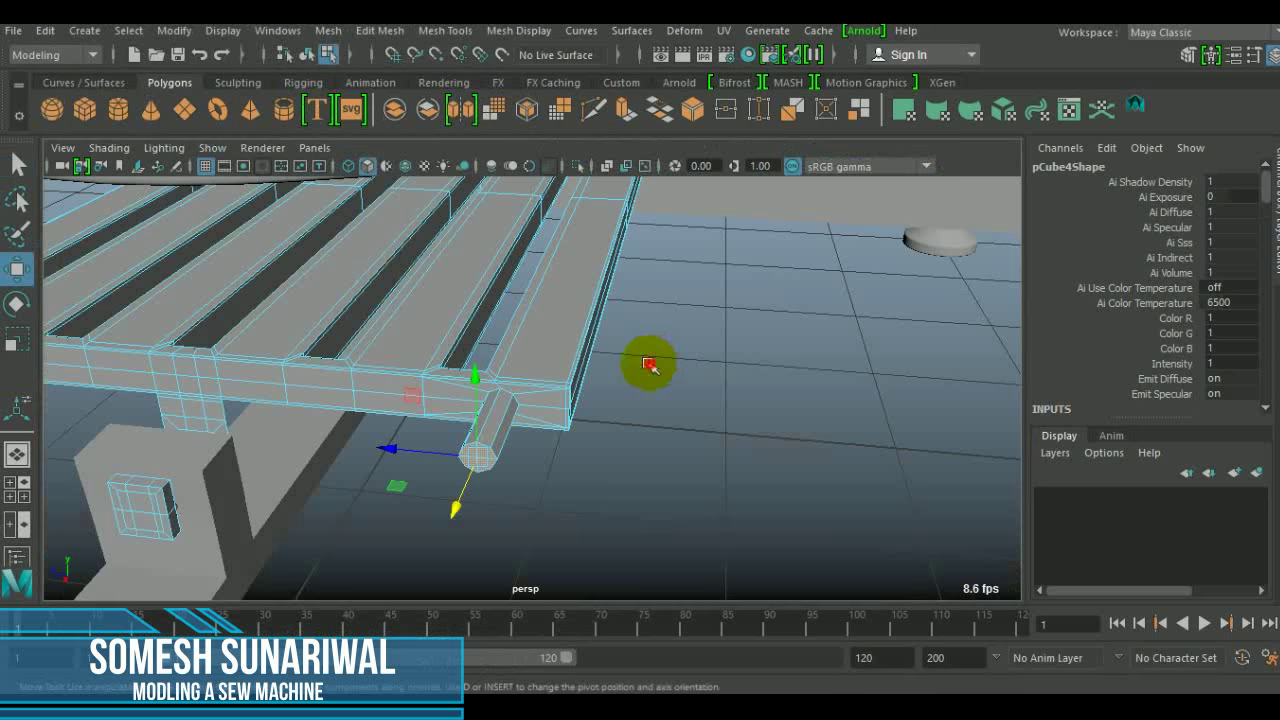
{"action": "left_click_drag", "start_coordinate": [652, 363], "coordinate": [430, 185], "text": "alt"}
{"action": "right_click", "coordinate": [430, 185]}
{"action": "left_click", "coordinate": [445, 30]}
{"action": "left_click", "coordinate": [485, 168]}
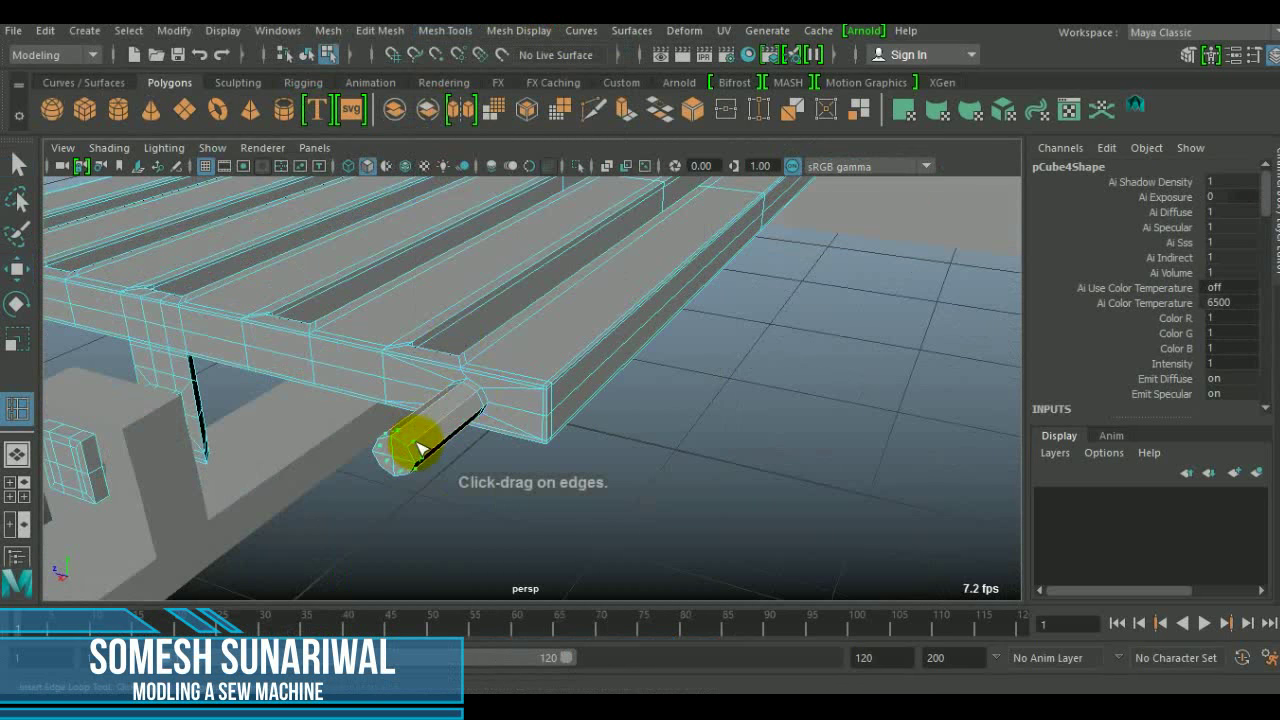
Step: Duplicate a pin face to detach the pin as a separate piece
{"action": "left_click", "coordinate": [22, 165]}
{"action": "mouse_move", "coordinate": [24, 180]}
{"action": "left_mouse_down", "text": "alt"}
{"action": "mouse_move", "coordinate": [457, 357]}
{"action": "mouse_move", "coordinate": [366, 363]}
{"action": "left_mouse_up", "text": "alt"}
{"action": "left_click", "coordinate": [380, 403]}
{"action": "mouse_move", "coordinate": [380, 403]}
{"action": "right_mouse_down", "text": "shift"}
{"action": "mouse_move", "coordinate": [380, 360]}
{"action": "mouse_move", "coordinate": [360, 604]}
{"action": "right_mouse_up", "text": "shift"}
{"action": "left_click_drag", "start_coordinate": [790, 412], "coordinate": [830, 422]}
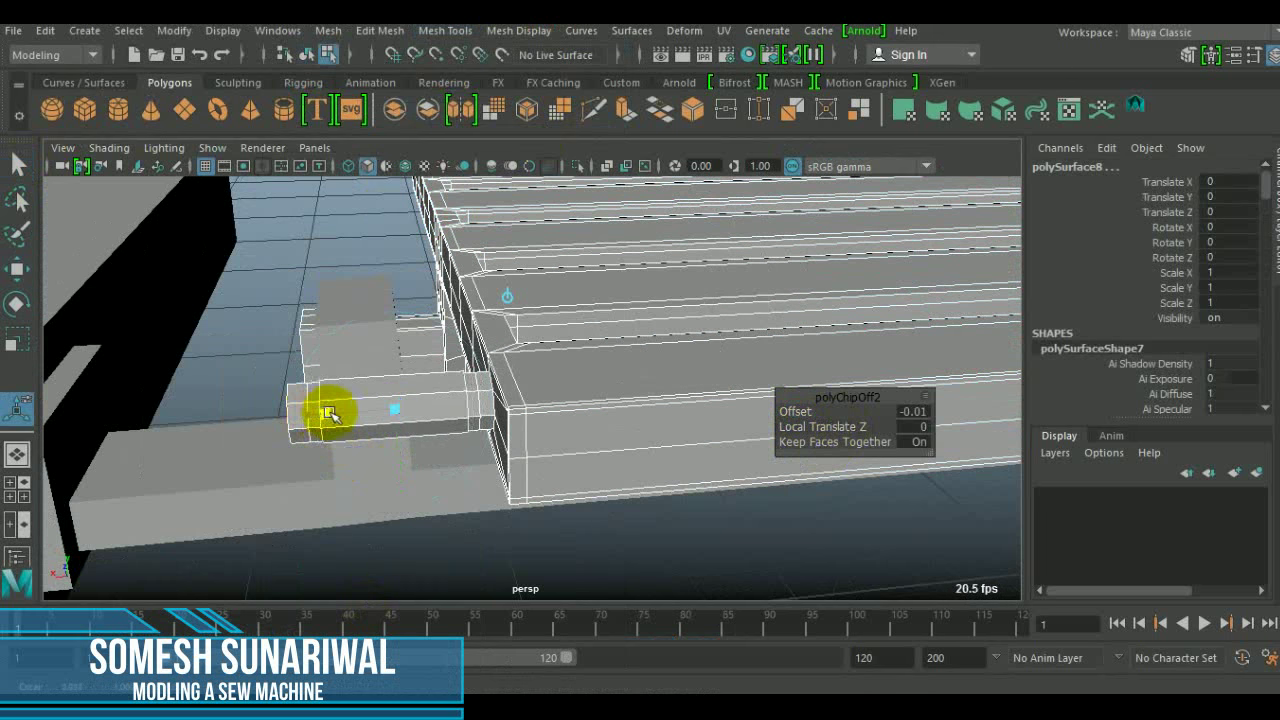
Step: Extrude the detached pin's end face by 0.05 with Ctrl+E
{"action": "right_click_drag", "start_coordinate": [400, 180], "coordinate": [400, 130]}
{"action": "left_click", "coordinate": [514, 463]}
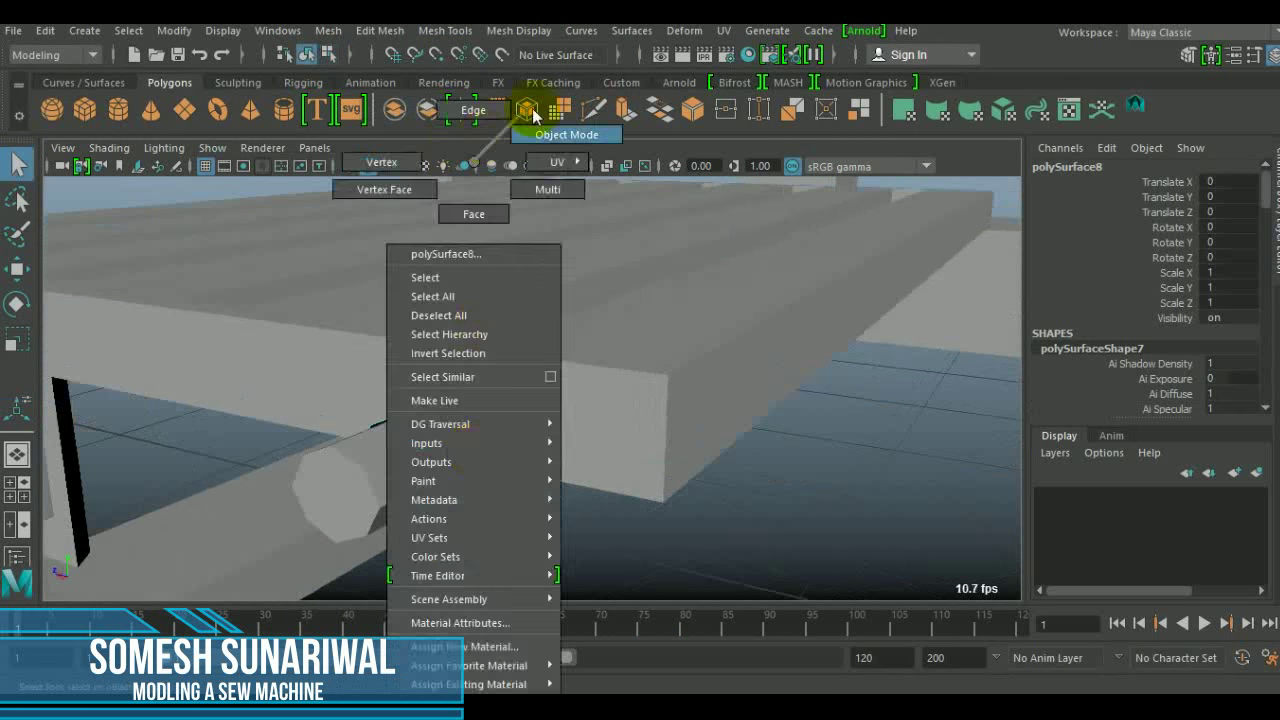
{"action": "right_click_drag", "start_coordinate": [471, 166], "coordinate": [461, 428]}
{"action": "left_click", "coordinate": [461, 428]}
{"action": "key", "text": "ctrl+e"}
Step: Inspect the pin's edges and select the lengthened pin object
{"action": "left_click_drag", "start_coordinate": [584, 525], "coordinate": [286, 534], "text": "alt"}
{"action": "right_click_drag", "start_coordinate": [560, 200], "coordinate": [614, 191]}
{"action": "left_click_drag", "start_coordinate": [614, 191], "coordinate": [523, 457], "text": "alt"}
{"action": "right_click_drag", "start_coordinate": [470, 165], "coordinate": [445, 130]}
{"action": "mouse_move", "coordinate": [480, 300]}
{"action": "left_mouse_down", "text": "alt"}
{"action": "mouse_move", "coordinate": [543, 508]}
{"action": "mouse_move", "coordinate": [513, 443]}
{"action": "mouse_move", "coordinate": [632, 446]}
{"action": "mouse_move", "coordinate": [553, 162]}
{"action": "left_mouse_up", "text": "alt"}
{"action": "right_click_drag", "start_coordinate": [553, 162], "coordinate": [601, 150]}
{"action": "left_click_drag", "start_coordinate": [589, 136], "coordinate": [700, 420], "text": "alt"}
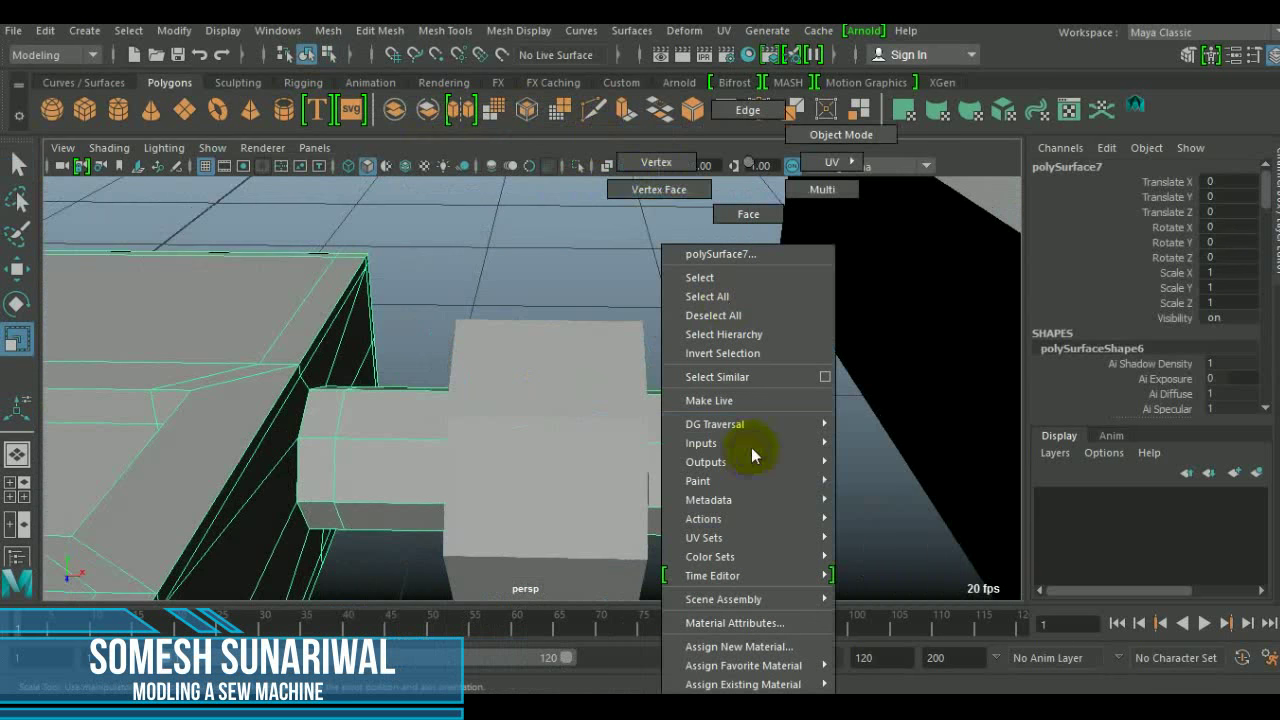
{"action": "left_click", "coordinate": [765, 470]}
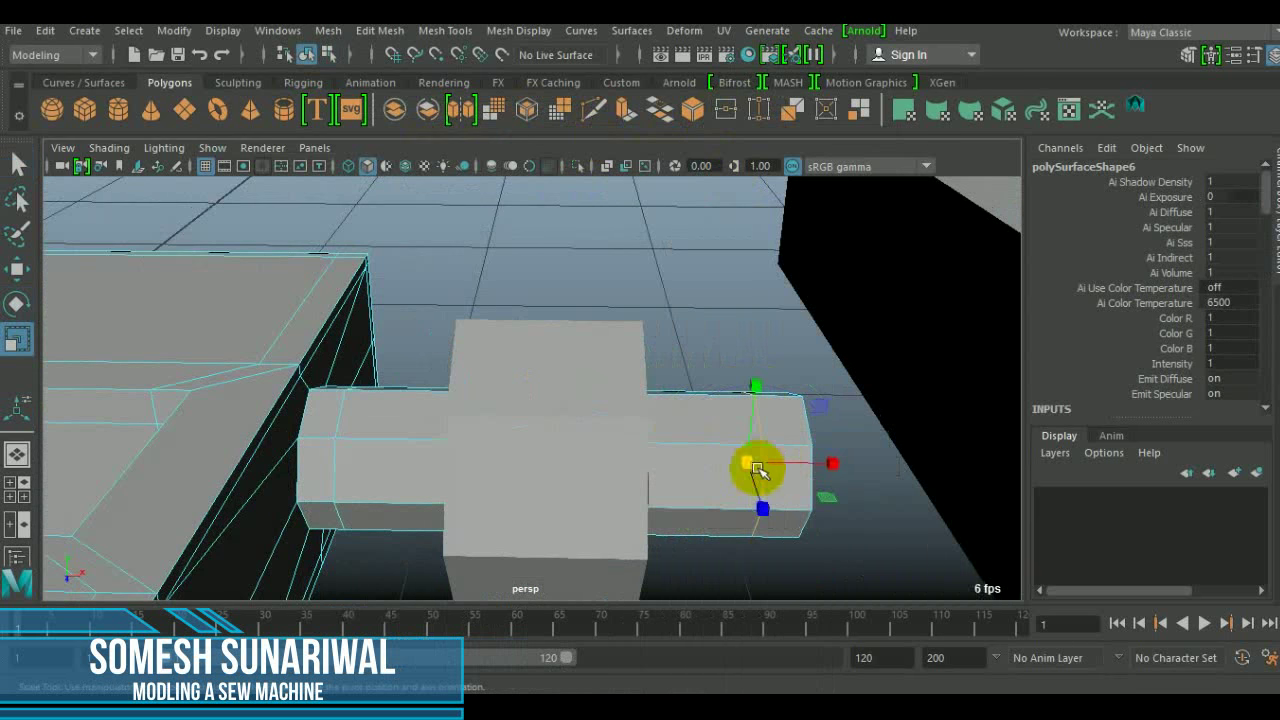
{"action": "scroll", "coordinate": [658, 462], "scroll_direction": "down", "scroll_amount": 3}
{"action": "mouse_move", "coordinate": [683, 485]}
{"action": "left_mouse_down", "text": "alt"}
{"action": "mouse_move", "coordinate": [429, 471]}
{"action": "mouse_move", "coordinate": [777, 471]}
{"action": "mouse_move", "coordinate": [477, 451]}
{"action": "left_mouse_up", "text": "alt"}
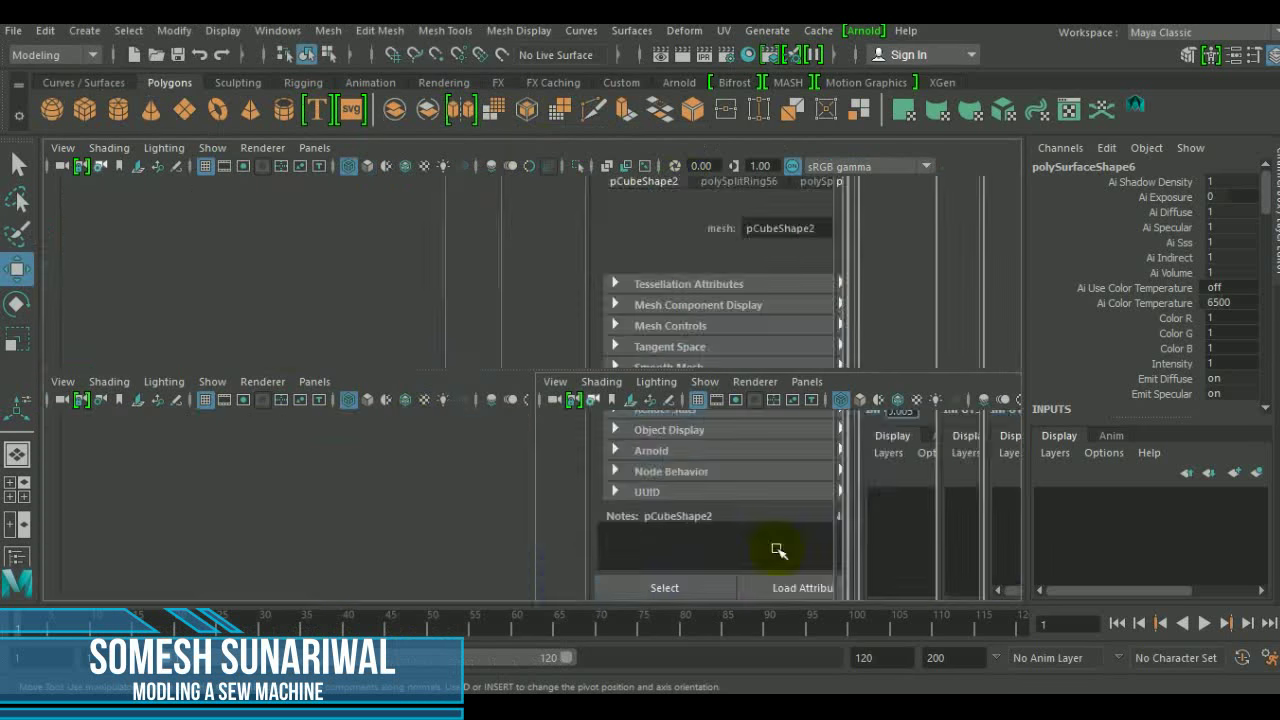
Step: Select the octagonal pin in side view and view the whole machine
{"action": "key", "text": "space"}
{"action": "scroll", "coordinate": [705, 477], "scroll_direction": "down", "scroll_amount": 5}
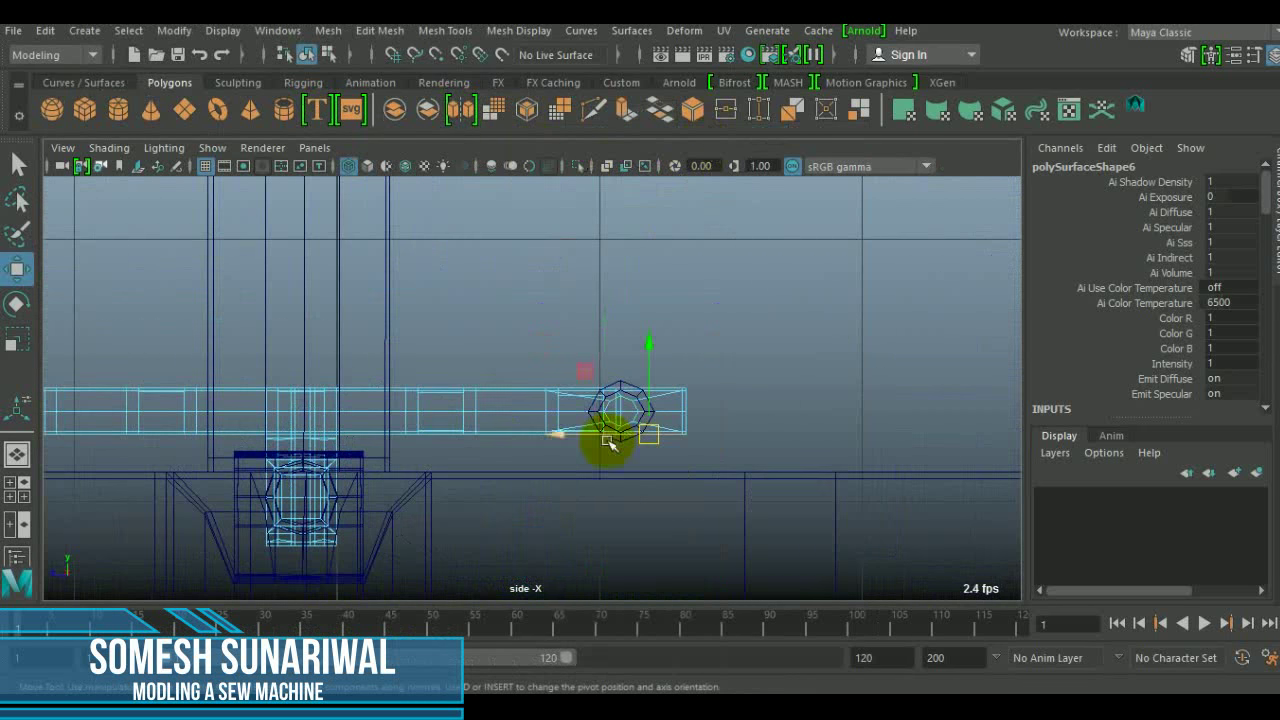
{"action": "left_click", "coordinate": [643, 451]}
{"action": "scroll", "coordinate": [643, 451], "scroll_direction": "up", "scroll_amount": 2}
{"action": "left_click", "coordinate": [703, 472]}
{"action": "key", "text": "e"}
{"action": "left_click", "coordinate": [223, 30]}
{"action": "left_click", "coordinate": [300, 366]}
{"action": "left_click_drag", "start_coordinate": [330, 470], "coordinate": [700, 170]}
{"action": "left_click", "coordinate": [171, 30]}
{"action": "left_click", "coordinate": [170, 37]}
{"action": "scroll", "coordinate": [691, 386], "scroll_direction": "up", "scroll_amount": 3}
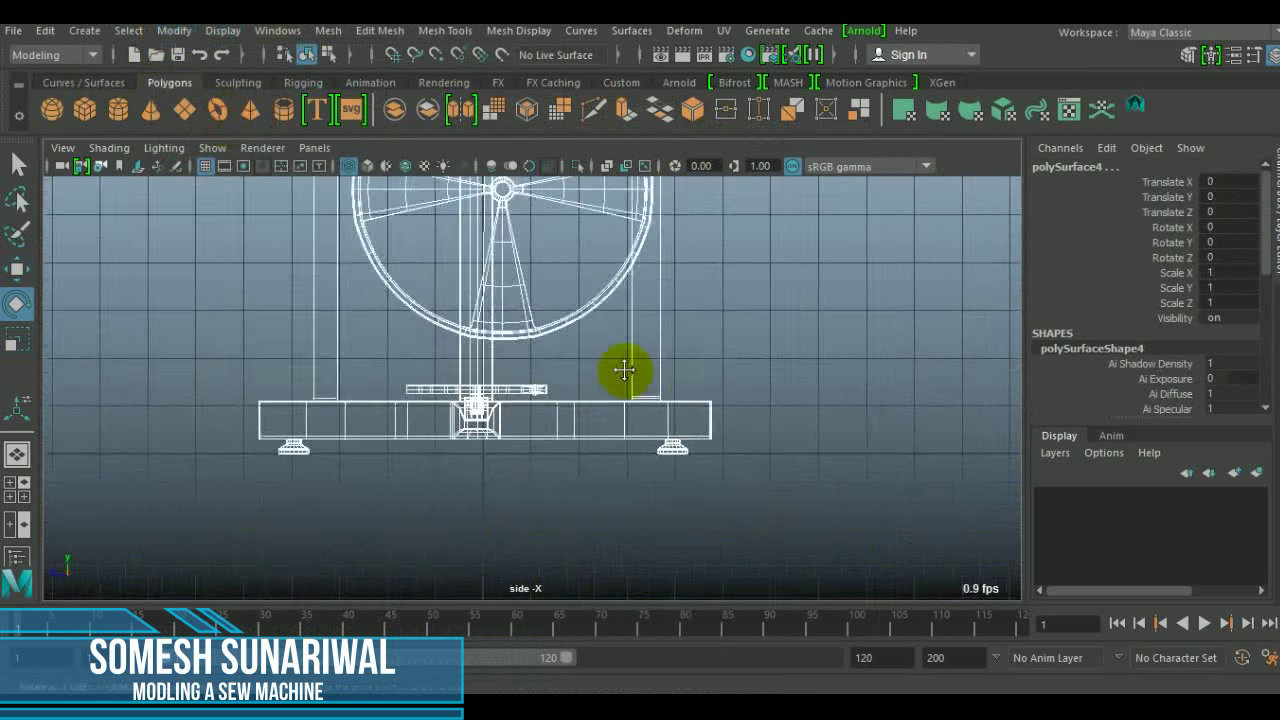
Step: Rotate the octagonal piece to -20.805 on X
{"action": "left_click", "coordinate": [600, 391]}
{"action": "scroll", "coordinate": [528, 457], "scroll_direction": "up", "scroll_amount": 2}
{"action": "left_click", "coordinate": [390, 418]}
{"action": "key", "text": "r"}
{"action": "left_click_drag", "start_coordinate": [508, 422], "coordinate": [510, 440]}
{"action": "key", "text": "space"}
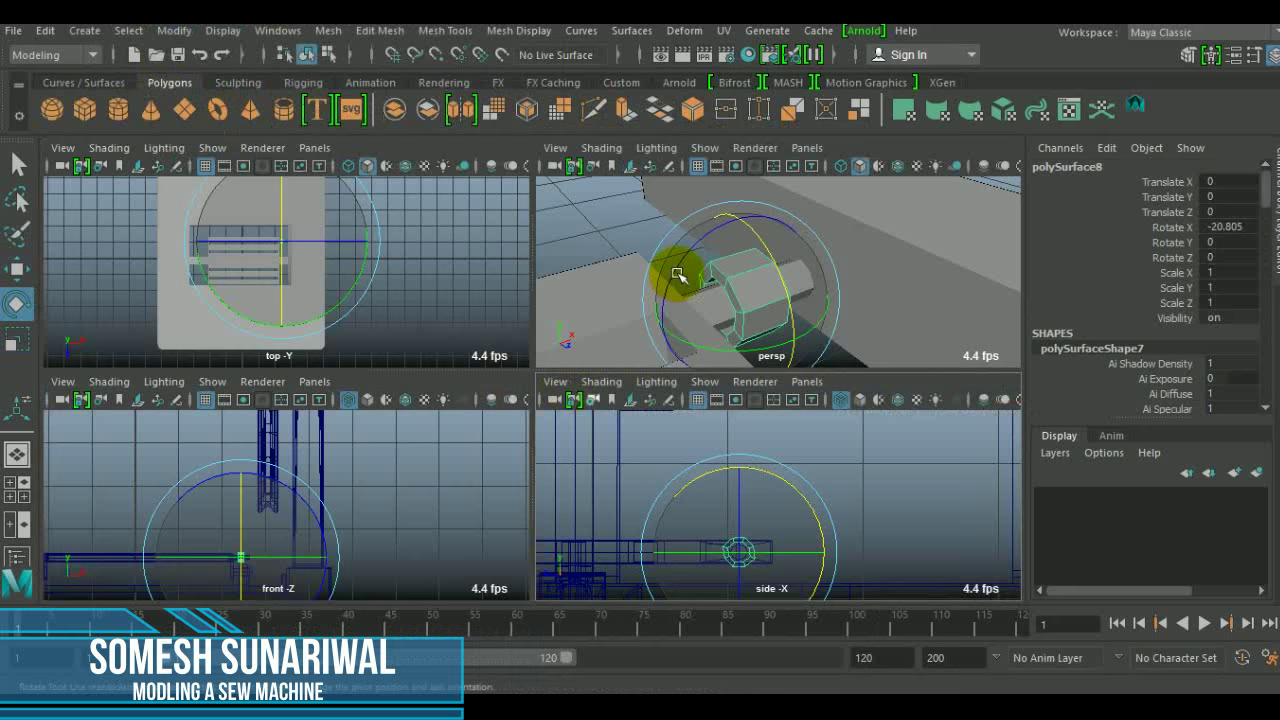
{"action": "key", "text": "space"}
{"action": "mouse_move", "coordinate": [586, 300]}
{"action": "left_mouse_down", "text": "alt"}
{"action": "mouse_move", "coordinate": [534, 471]}
{"action": "mouse_move", "coordinate": [545, 440]}
{"action": "left_mouse_up", "text": "alt"}
{"action": "scroll", "coordinate": [537, 410], "scroll_direction": "up", "scroll_amount": 4}
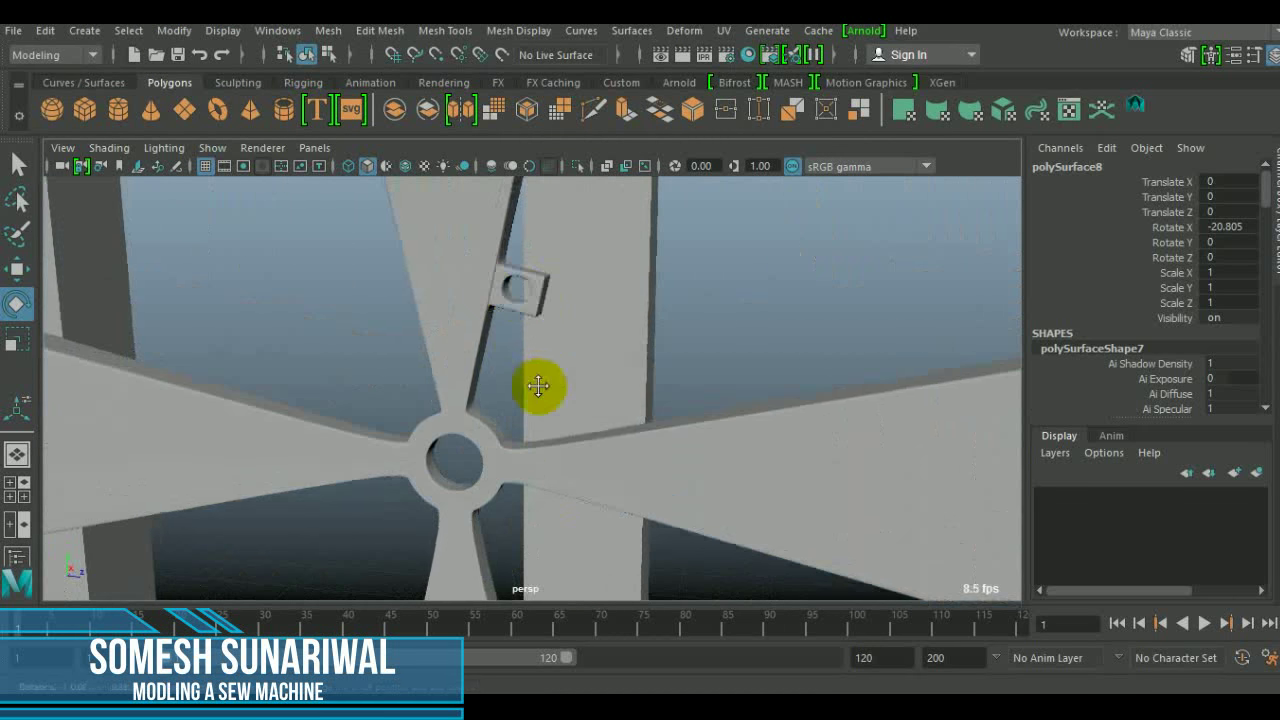
Step: Move ring polySurface9 onto the spoke bracket at X 0.189, Y 5.063, Z 1.005
{"action": "left_click_drag", "start_coordinate": [534, 390], "coordinate": [570, 429], "text": "alt"}
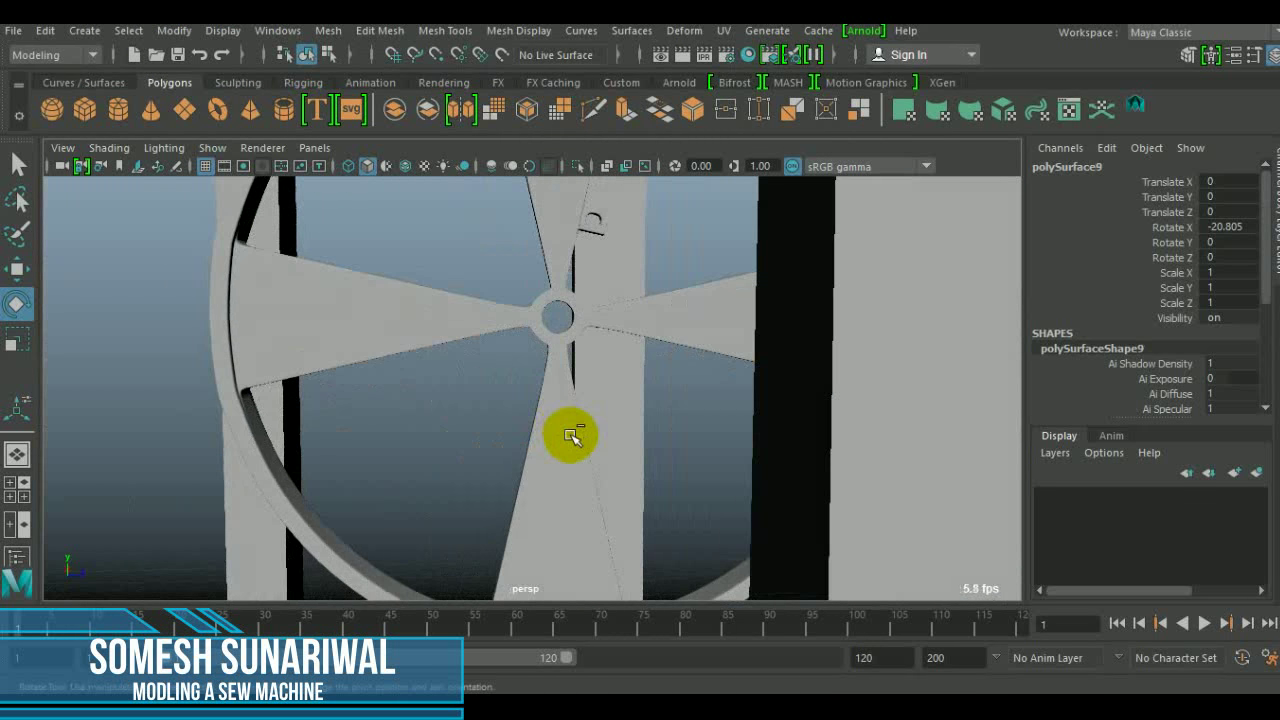
{"action": "scroll", "coordinate": [570, 435], "scroll_direction": "down", "scroll_amount": 5}
{"action": "key", "text": "w"}
{"action": "scroll", "coordinate": [593, 360], "scroll_direction": "up", "scroll_amount": 3}
{"action": "left_click_drag", "start_coordinate": [586, 351], "coordinate": [603, 471], "text": "alt"}
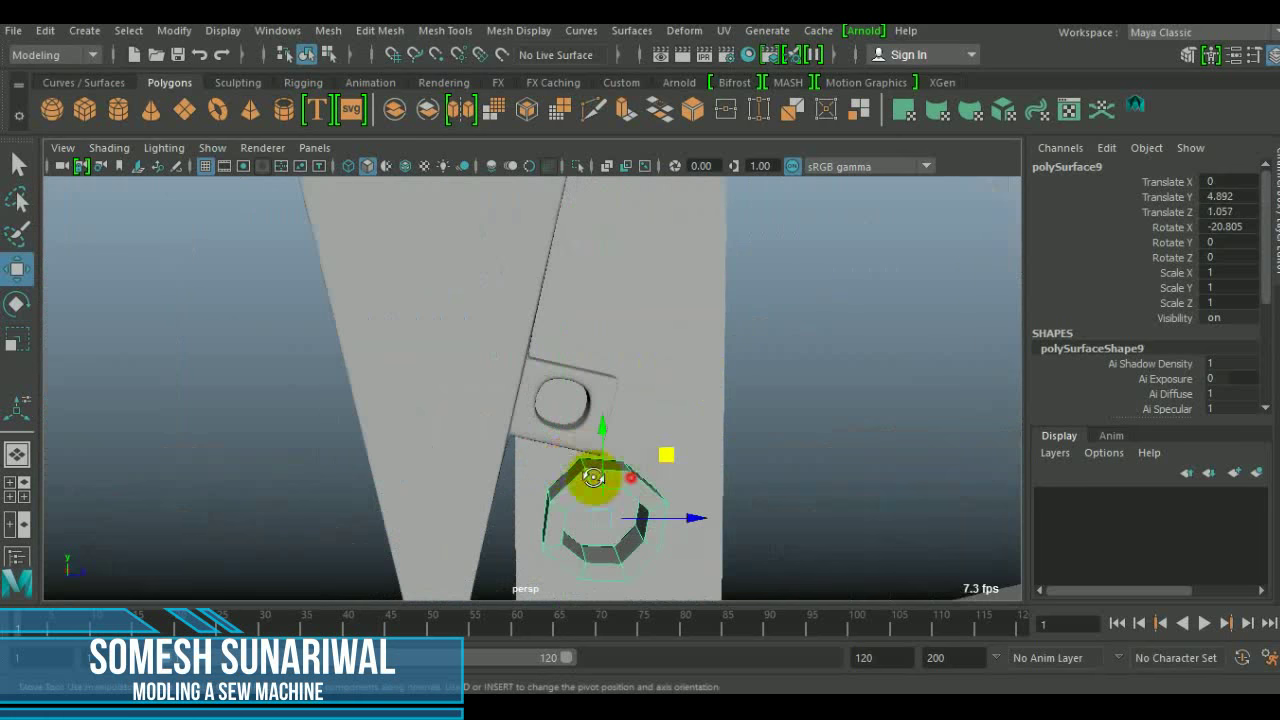
{"action": "key", "text": "f"}
{"action": "mouse_move", "coordinate": [391, 460]}
{"action": "left_mouse_down", "text": "alt"}
{"action": "mouse_move", "coordinate": [572, 460]}
{"action": "mouse_move", "coordinate": [534, 346]}
{"action": "mouse_move", "coordinate": [558, 480]}
{"action": "left_mouse_up", "text": "alt"}
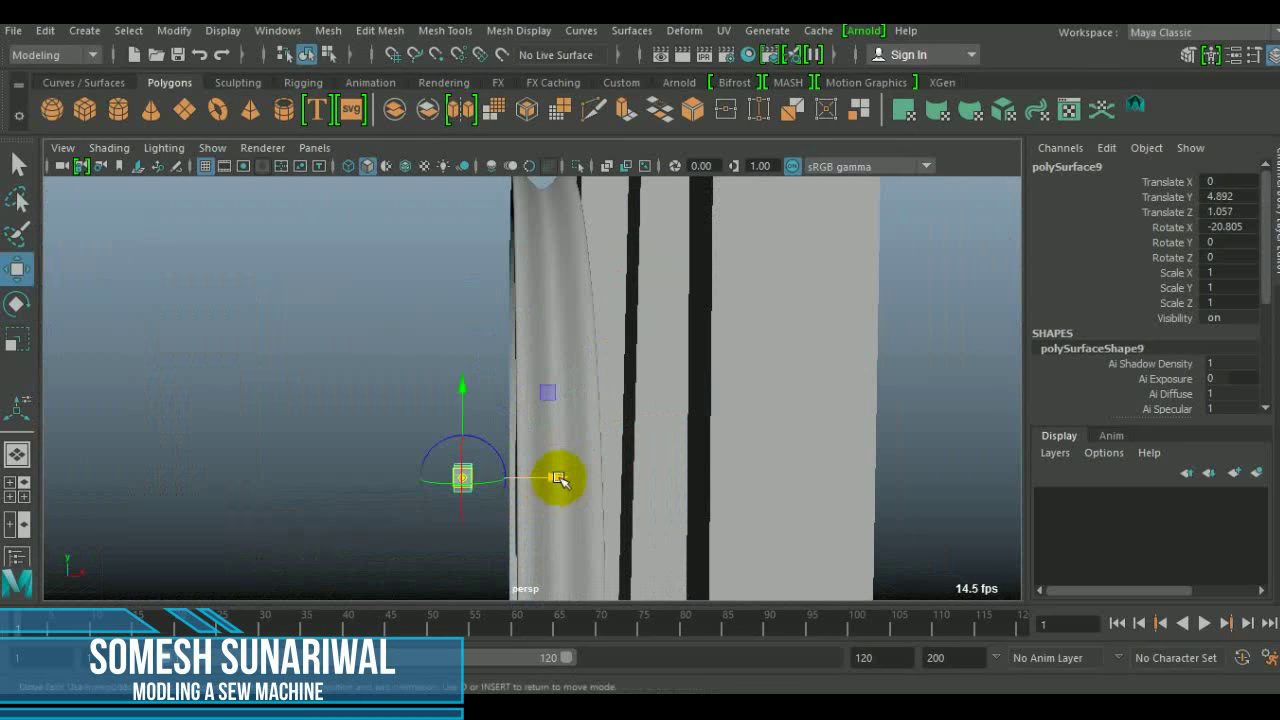
{"action": "left_click_drag", "start_coordinate": [521, 519], "coordinate": [705, 491], "text": "alt"}
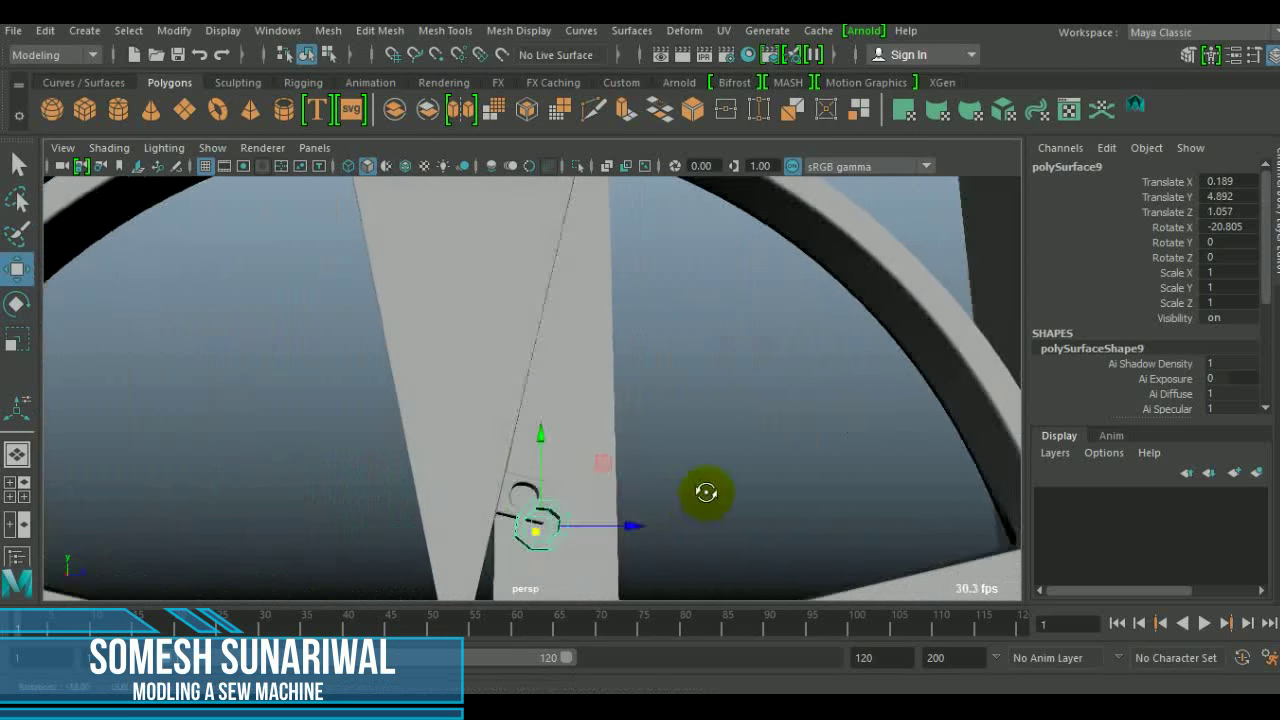
Step: Check the ring's placement in side view, then select the connecting rod object
{"action": "key", "text": "space"}
{"action": "key", "text": "space"}
{"action": "right_click_drag", "start_coordinate": [598, 303], "coordinate": [560, 475], "text": "alt"}
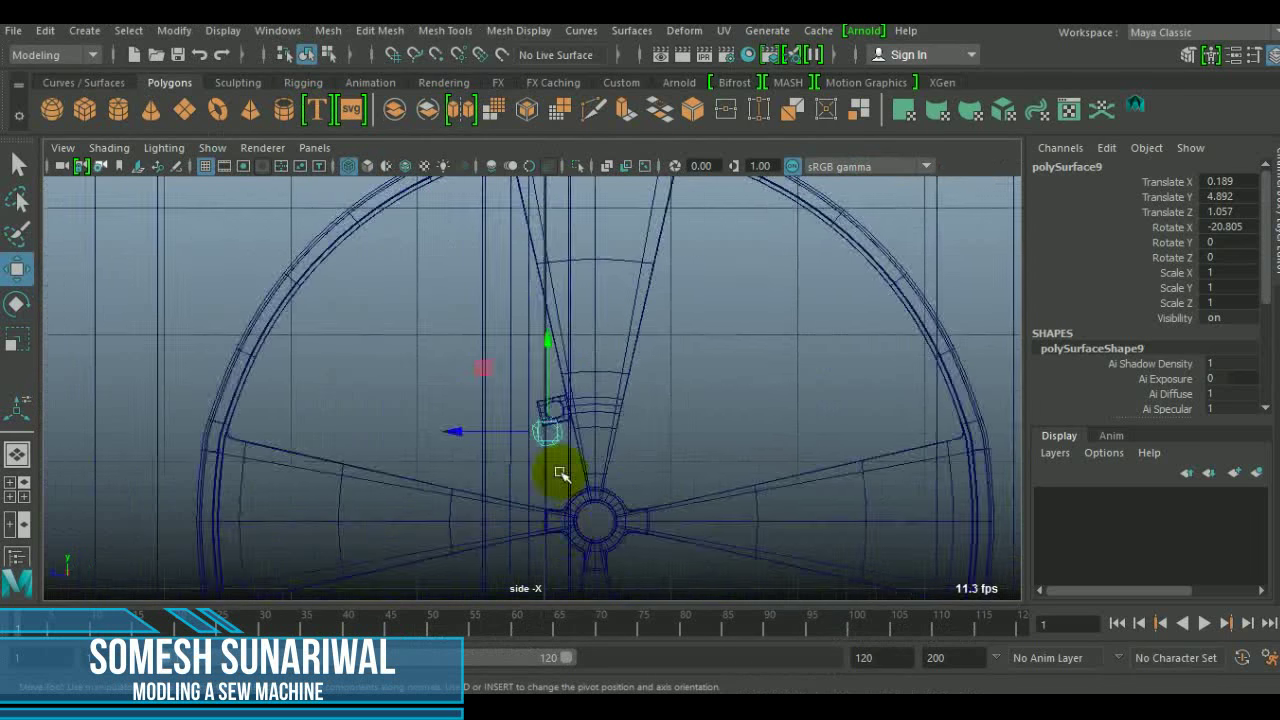
{"action": "key", "text": "space"}
{"action": "key", "text": "space"}
{"action": "mouse_move", "coordinate": [606, 451]}
{"action": "left_mouse_down", "text": "alt"}
{"action": "mouse_move", "coordinate": [695, 352]}
{"action": "mouse_move", "coordinate": [643, 357]}
{"action": "left_mouse_up", "text": "alt"}
{"action": "left_click", "coordinate": [666, 400]}
{"action": "mouse_move", "coordinate": [666, 400]}
{"action": "right_mouse_down", "text": "alt"}
{"action": "mouse_move", "coordinate": [610, 497]}
{"action": "mouse_move", "coordinate": [583, 165]}
{"action": "right_mouse_up", "text": "alt"}
{"action": "right_click", "coordinate": [583, 165]}
{"action": "left_click", "coordinate": [648, 207]}
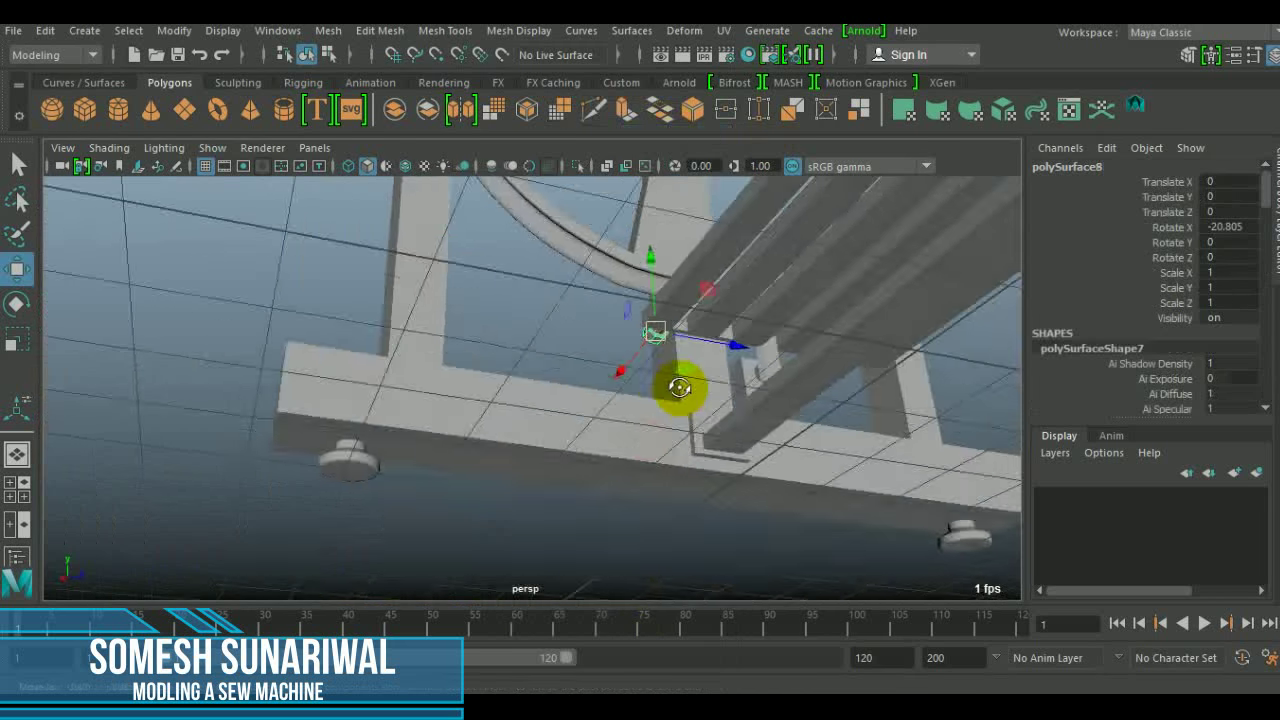
Step: Extrude the rod's end face with thickness 0.02 and local Z offset 0
{"action": "left_click_drag", "start_coordinate": [680, 389], "coordinate": [624, 318], "text": "alt"}
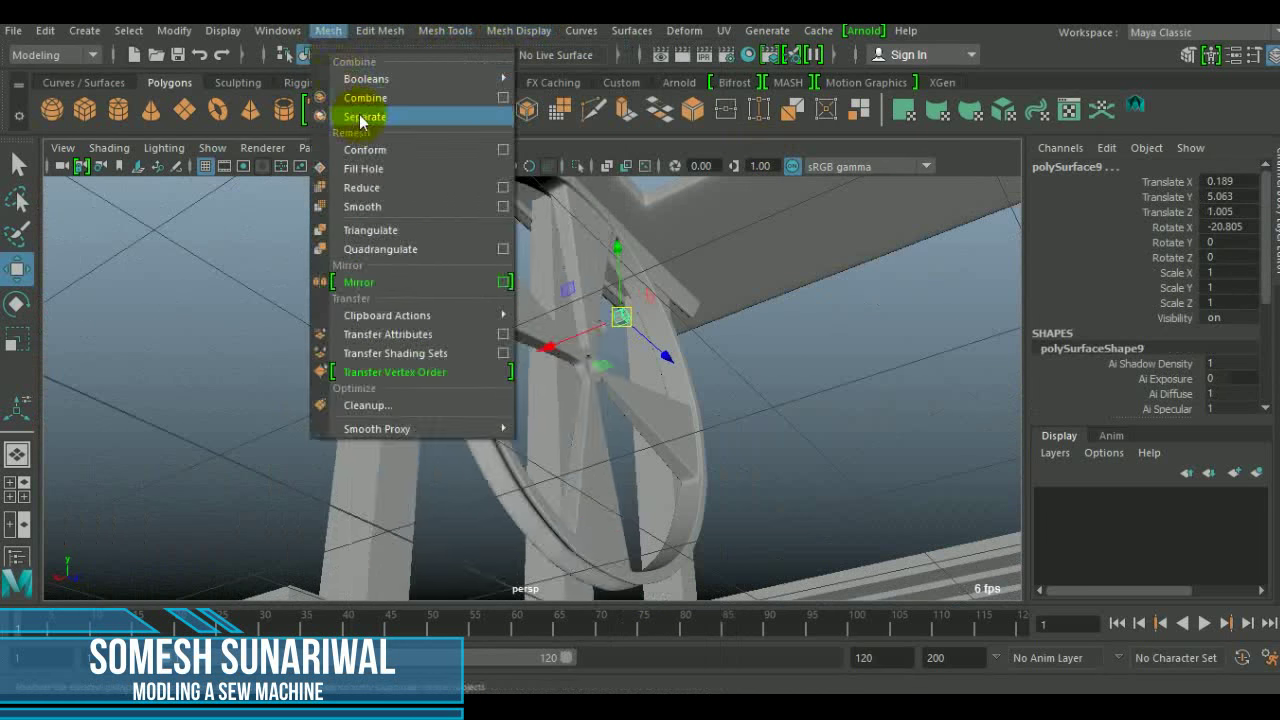
{"action": "left_click", "coordinate": [648, 287]}
{"action": "scroll", "coordinate": [648, 287], "scroll_direction": "up", "scroll_amount": 3}
{"action": "mouse_move", "coordinate": [705, 375]}
{"action": "left_mouse_down", "text": "alt"}
{"action": "mouse_move", "coordinate": [591, 277]}
{"action": "mouse_move", "coordinate": [686, 509]}
{"action": "mouse_move", "coordinate": [746, 331]}
{"action": "mouse_move", "coordinate": [632, 463]}
{"action": "left_mouse_up", "text": "alt"}
{"action": "left_click_drag", "start_coordinate": [632, 357], "coordinate": [813, 420], "text": "alt"}
{"action": "key", "text": "ctrl+e"}
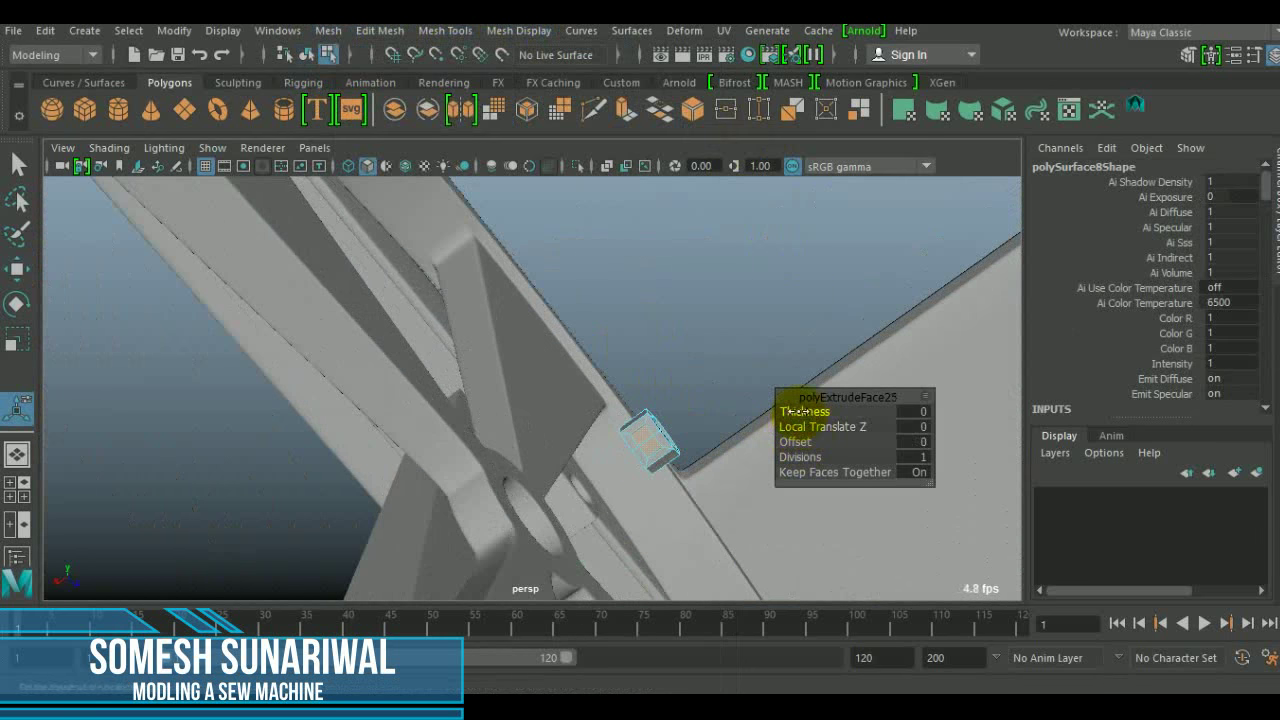
{"action": "left_click_drag", "start_coordinate": [786, 411], "coordinate": [800, 411]}
{"action": "mouse_move", "coordinate": [800, 411]}
{"action": "left_mouse_down", "text": "alt"}
{"action": "mouse_move", "coordinate": [794, 366]}
{"action": "mouse_move", "coordinate": [609, 471]}
{"action": "mouse_move", "coordinate": [761, 416]}
{"action": "left_mouse_up", "text": "alt"}
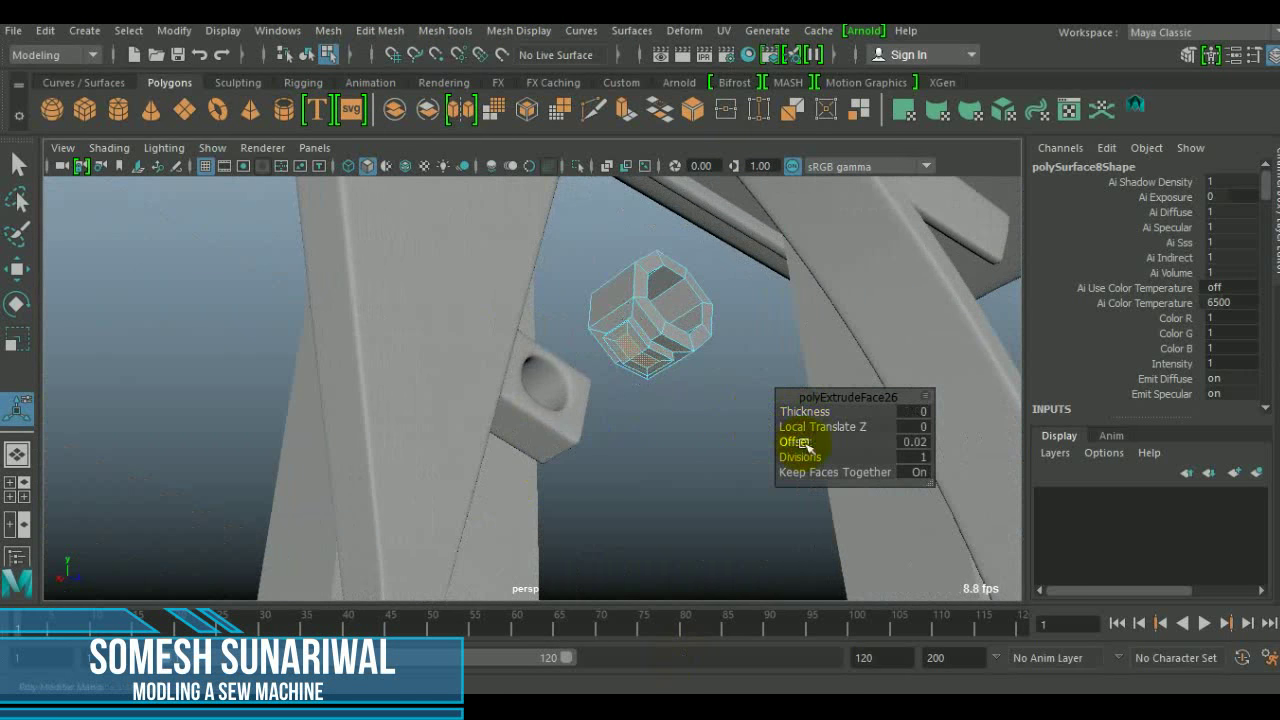
{"action": "left_click_drag", "start_coordinate": [813, 426], "coordinate": [805, 426]}
{"action": "mouse_move", "coordinate": [805, 426]}
{"action": "left_mouse_down", "text": "alt"}
{"action": "mouse_move", "coordinate": [737, 349]}
{"action": "mouse_move", "coordinate": [737, 420]}
{"action": "mouse_move", "coordinate": [714, 429]}
{"action": "mouse_move", "coordinate": [335, 436]}
{"action": "mouse_move", "coordinate": [257, 371]}
{"action": "mouse_move", "coordinate": [394, 423]}
{"action": "mouse_move", "coordinate": [591, 543]}
{"action": "mouse_move", "coordinate": [655, 347]}
{"action": "mouse_move", "coordinate": [606, 506]}
{"action": "left_mouse_up", "text": "alt"}
Step: Bridge the selected open edges to close the gap on the rod
{"action": "right_click_drag", "start_coordinate": [726, 180], "coordinate": [713, 145]}
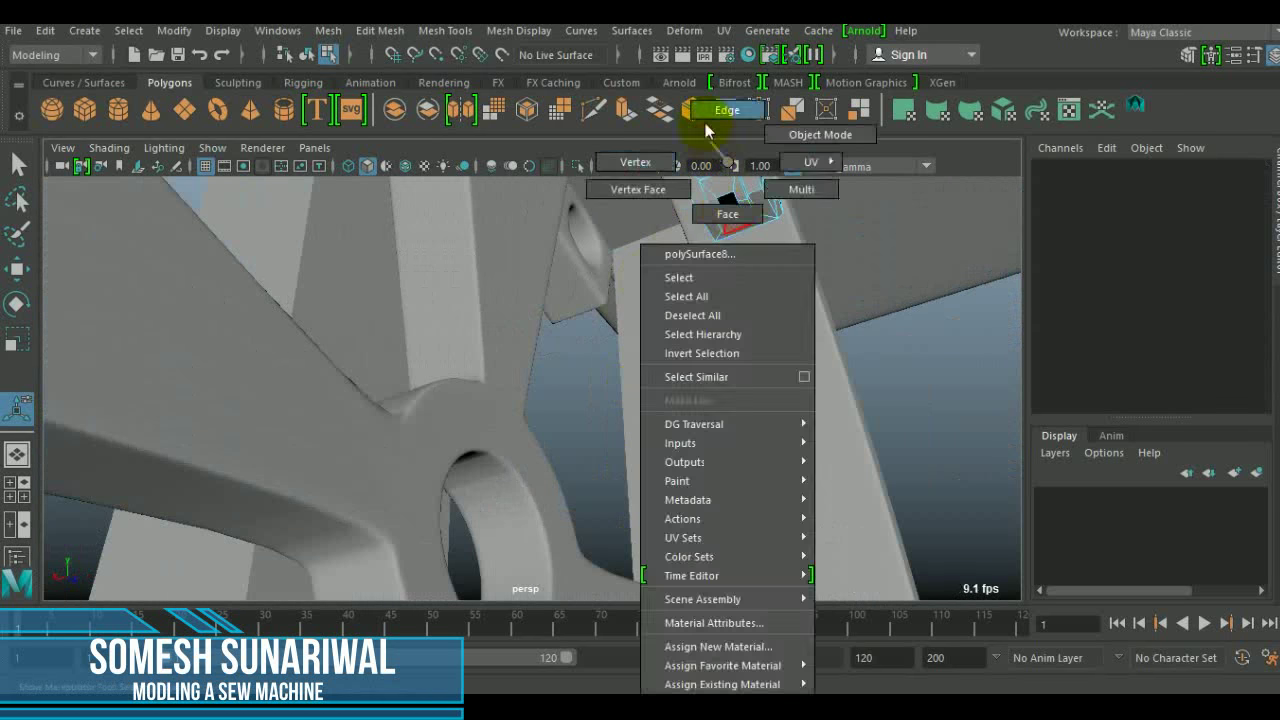
{"action": "mouse_move", "coordinate": [740, 329]}
{"action": "left_mouse_down", "text": "alt"}
{"action": "mouse_move", "coordinate": [736, 373]}
{"action": "mouse_move", "coordinate": [891, 309]}
{"action": "mouse_move", "coordinate": [409, 414]}
{"action": "left_mouse_up", "text": "alt"}
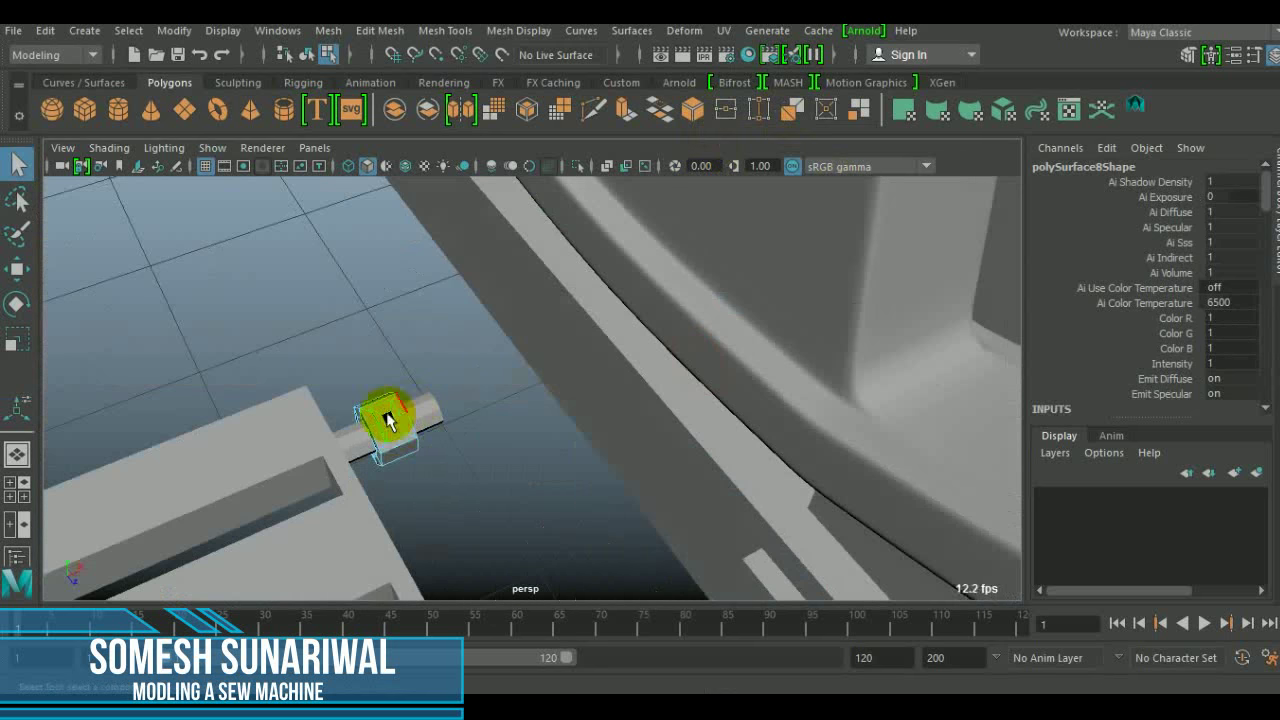
{"action": "right_click_drag", "start_coordinate": [397, 427], "coordinate": [352, 585]}
{"action": "mouse_move", "coordinate": [352, 585]}
{"action": "left_mouse_down", "text": "alt"}
{"action": "mouse_move", "coordinate": [509, 457]}
{"action": "mouse_move", "coordinate": [800, 413]}
{"action": "mouse_move", "coordinate": [486, 486]}
{"action": "left_mouse_up", "text": "alt"}
Step: Insert an edge loop on the rod's lower block
{"action": "left_click", "coordinate": [380, 30]}
{"action": "left_click", "coordinate": [440, 300]}
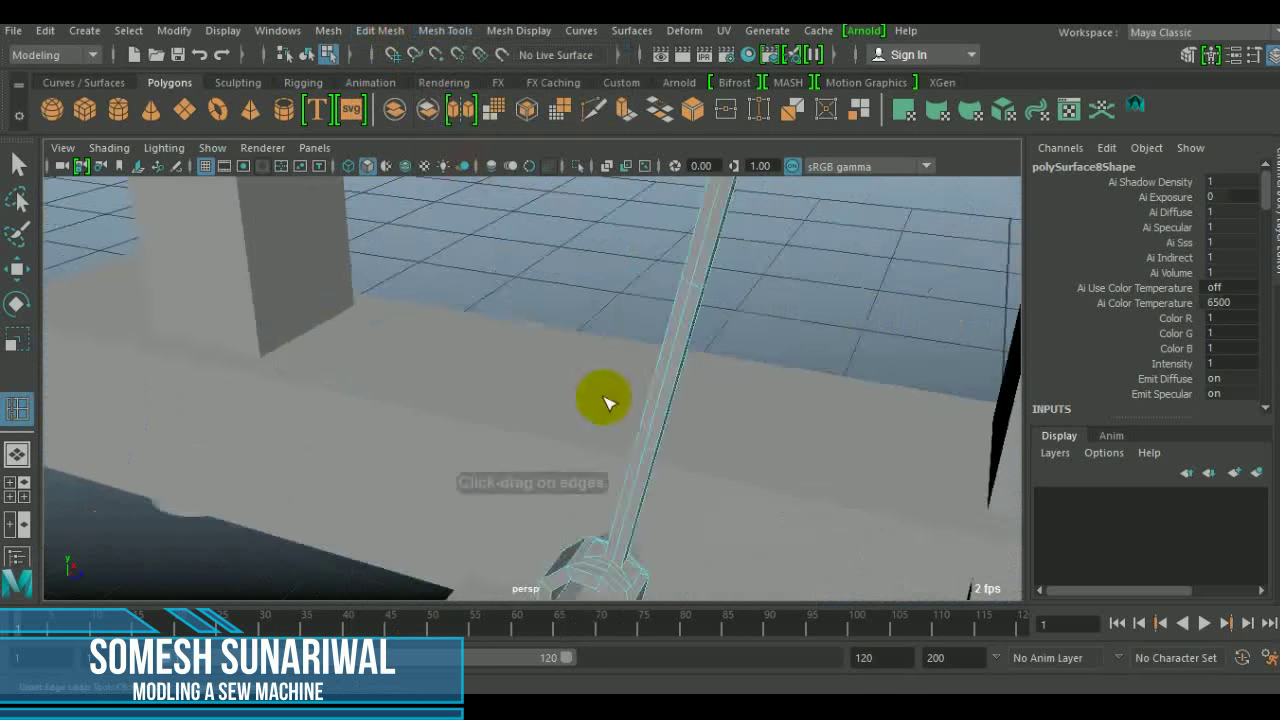
{"action": "left_click_drag", "start_coordinate": [600, 394], "coordinate": [435, 442], "text": "alt"}
{"action": "scroll", "coordinate": [435, 442], "scroll_direction": "up", "scroll_amount": 5}
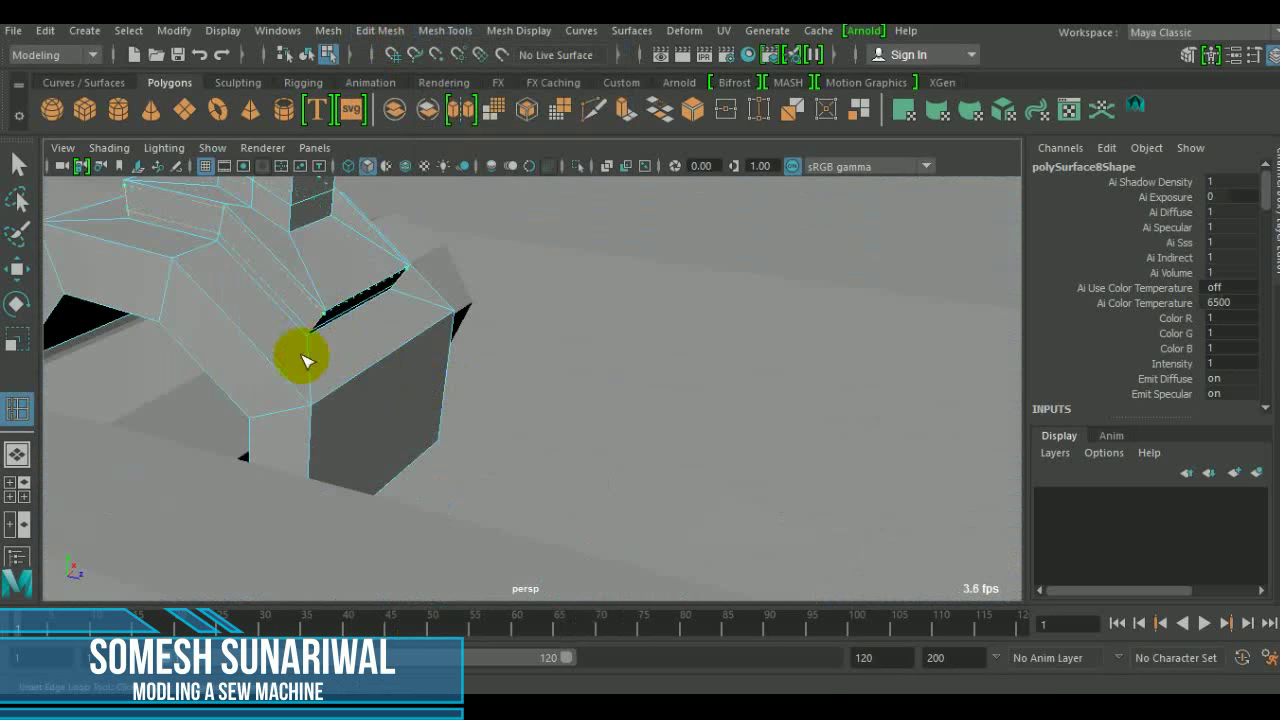
{"action": "mouse_move", "coordinate": [285, 415]}
{"action": "left_mouse_down", "text": "alt"}
{"action": "mouse_move", "coordinate": [414, 371]}
{"action": "mouse_move", "coordinate": [157, 371]}
{"action": "mouse_move", "coordinate": [355, 395]}
{"action": "left_mouse_up", "text": "alt"}
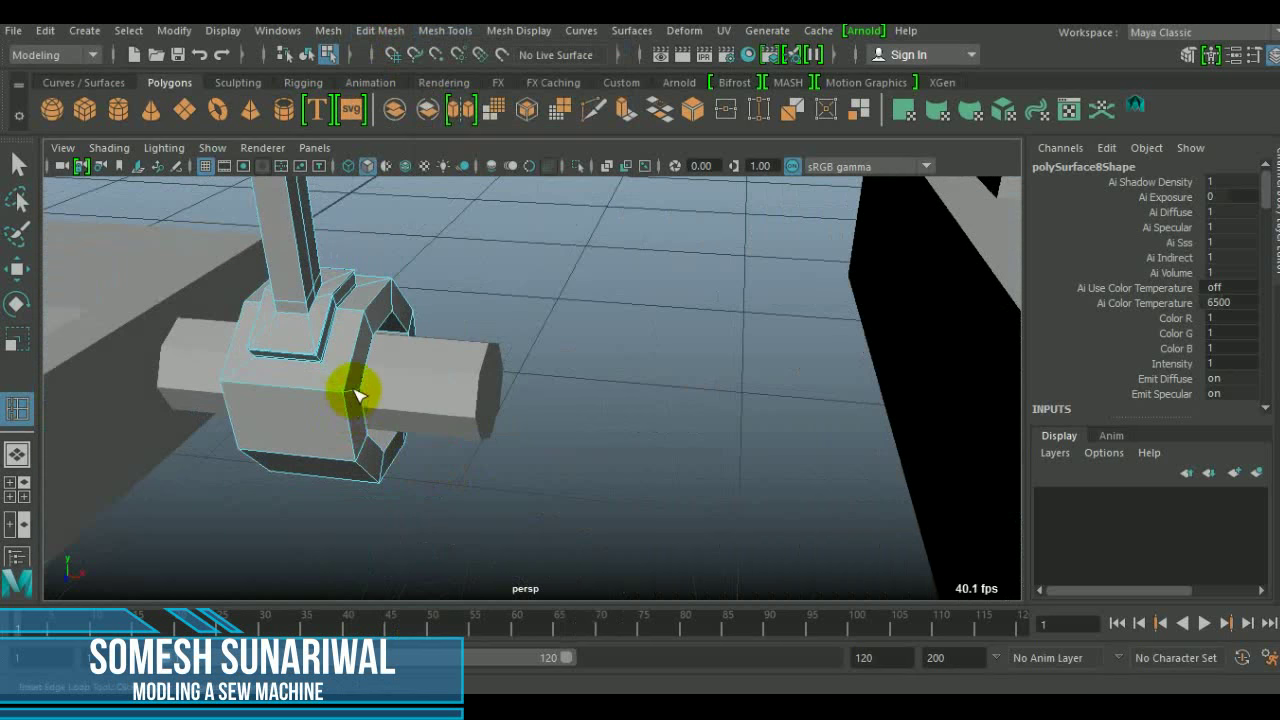
{"action": "scroll", "coordinate": [355, 395], "scroll_direction": "down", "scroll_amount": 5}
{"action": "left_click_drag", "start_coordinate": [394, 314], "coordinate": [566, 409], "text": "alt"}
{"action": "scroll", "coordinate": [566, 409], "scroll_direction": "up", "scroll_amount": 5}
{"action": "mouse_move", "coordinate": [731, 497]}
{"action": "left_mouse_down", "text": "alt"}
{"action": "mouse_move", "coordinate": [843, 414]}
{"action": "mouse_move", "coordinate": [677, 334]}
{"action": "mouse_move", "coordinate": [465, 362]}
{"action": "left_mouse_up", "text": "alt"}
{"action": "scroll", "coordinate": [843, 414], "scroll_direction": "up", "scroll_amount": 3}
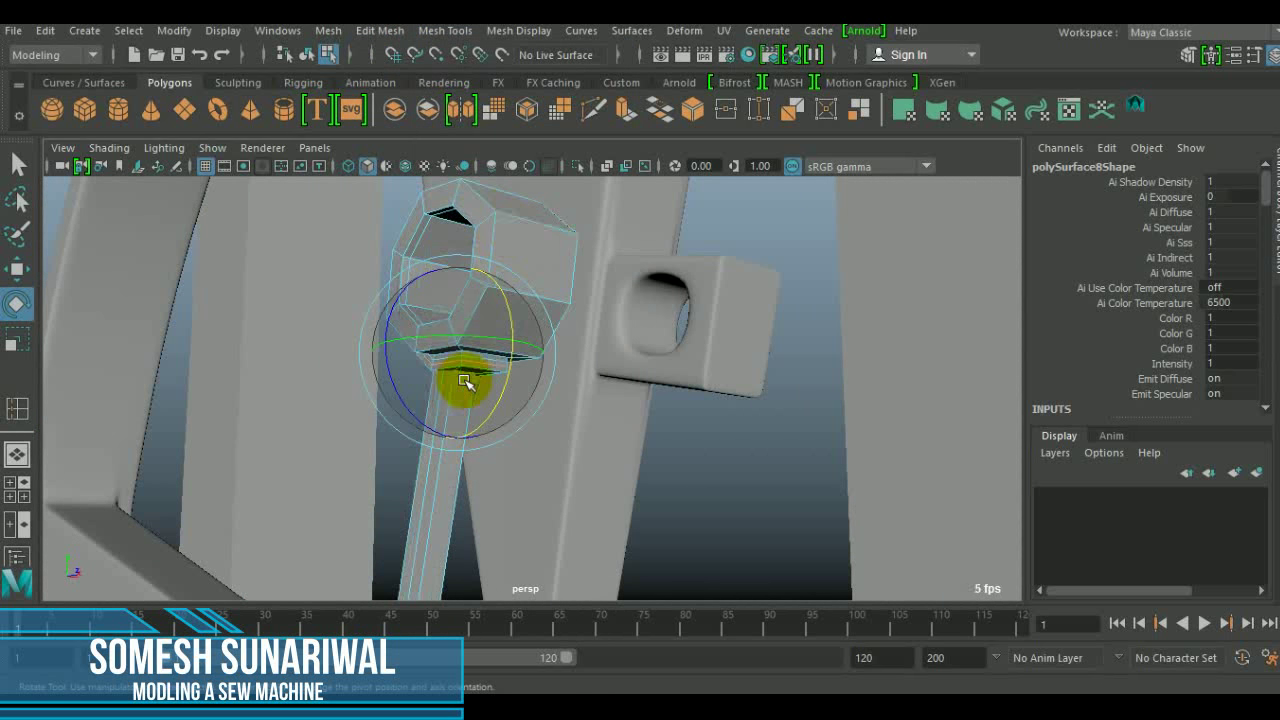
Step: Insert edge loops toward the rod's upper end and zoom in on it
{"action": "left_click", "coordinate": [437, 43]}
{"action": "left_click", "coordinate": [510, 218]}
{"action": "mouse_move", "coordinate": [600, 247]}
{"action": "left_mouse_down", "text": "alt"}
{"action": "mouse_move", "coordinate": [620, 420]}
{"action": "mouse_move", "coordinate": [634, 214]}
{"action": "mouse_move", "coordinate": [617, 383]}
{"action": "mouse_move", "coordinate": [640, 397]}
{"action": "left_mouse_up", "text": "alt"}
{"action": "right_click_drag", "start_coordinate": [609, 251], "coordinate": [580, 331]}
{"action": "key", "text": "f"}
{"action": "left_click_drag", "start_coordinate": [640, 380], "coordinate": [658, 358], "text": "alt"}
{"action": "left_click", "coordinate": [662, 365]}
{"action": "right_click_drag", "start_coordinate": [697, 408], "coordinate": [601, 485], "text": "alt"}
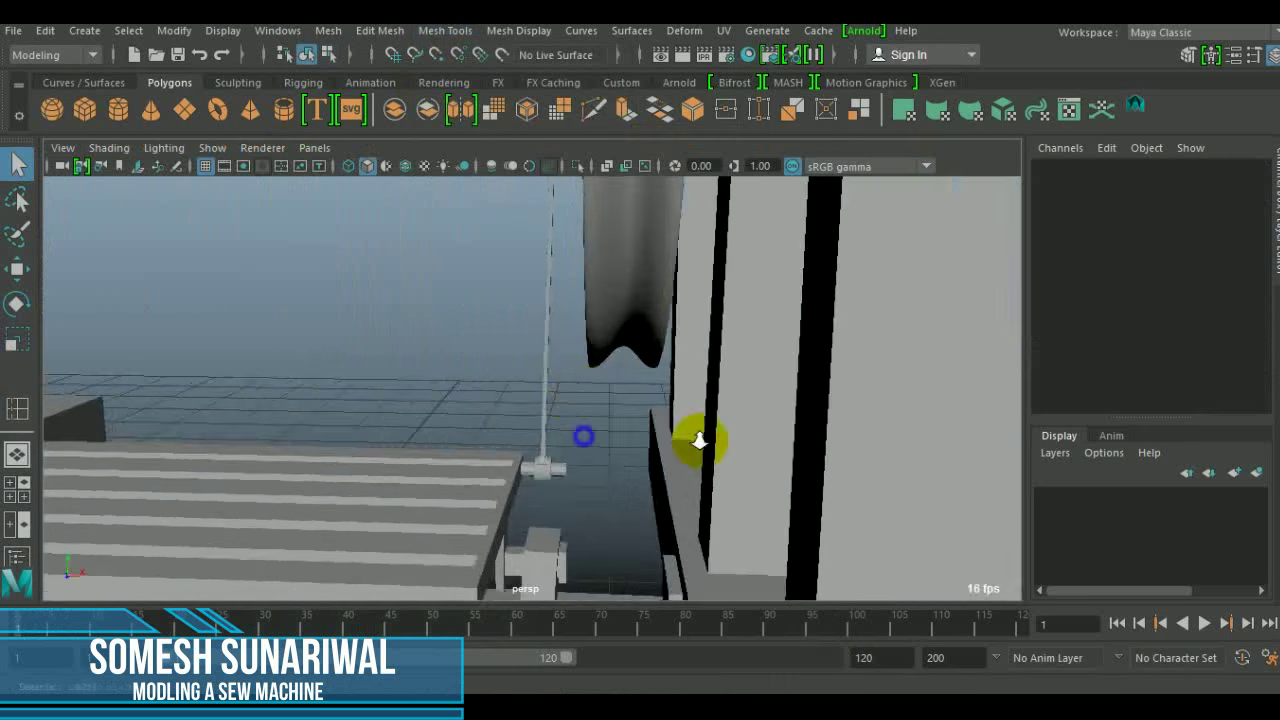
Step: Select the rod's lower end faces and extrude them a little further
{"action": "right_click", "coordinate": [614, 280], "text": "shift"}
{"action": "right_click_drag", "start_coordinate": [520, 175], "coordinate": [528, 200]}
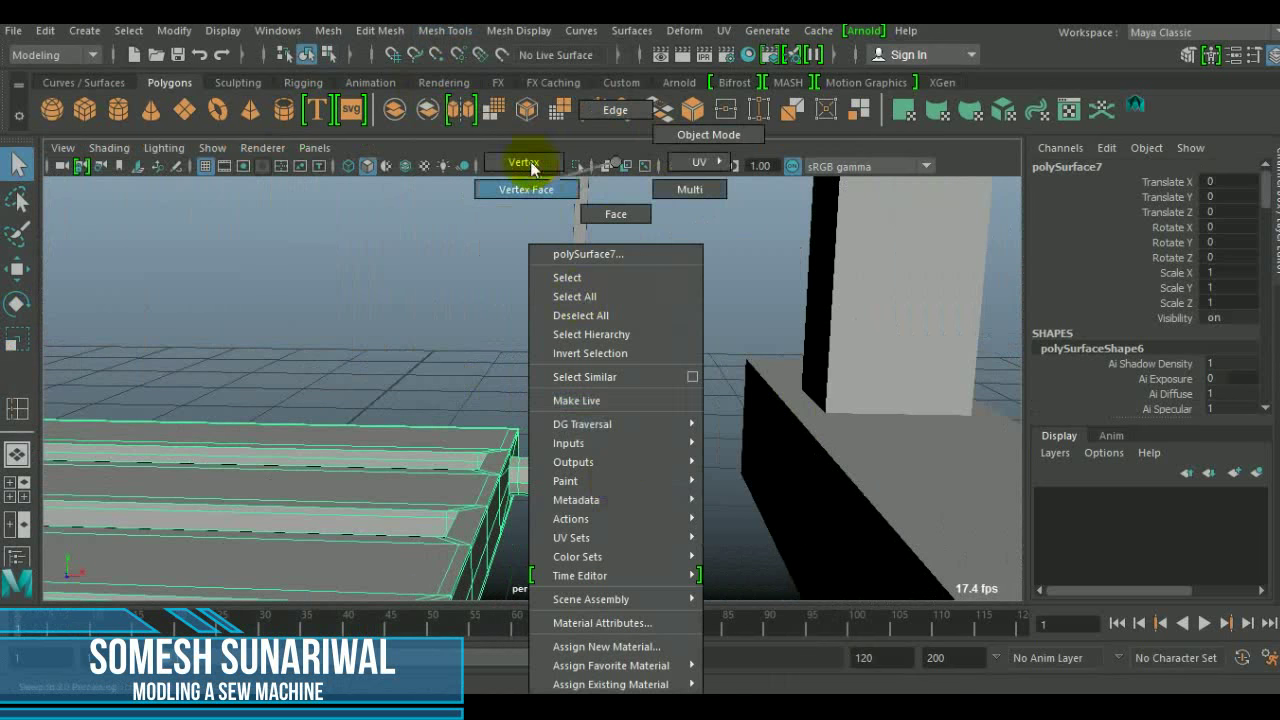
{"action": "key", "text": "w"}
{"action": "left_click_drag", "start_coordinate": [672, 556], "coordinate": [400, 160]}
{"action": "key", "text": "f"}
{"action": "right_click_drag", "start_coordinate": [354, 171], "coordinate": [354, 214]}
{"action": "left_click", "coordinate": [340, 360]}
{"action": "key", "text": "ctrl+e"}
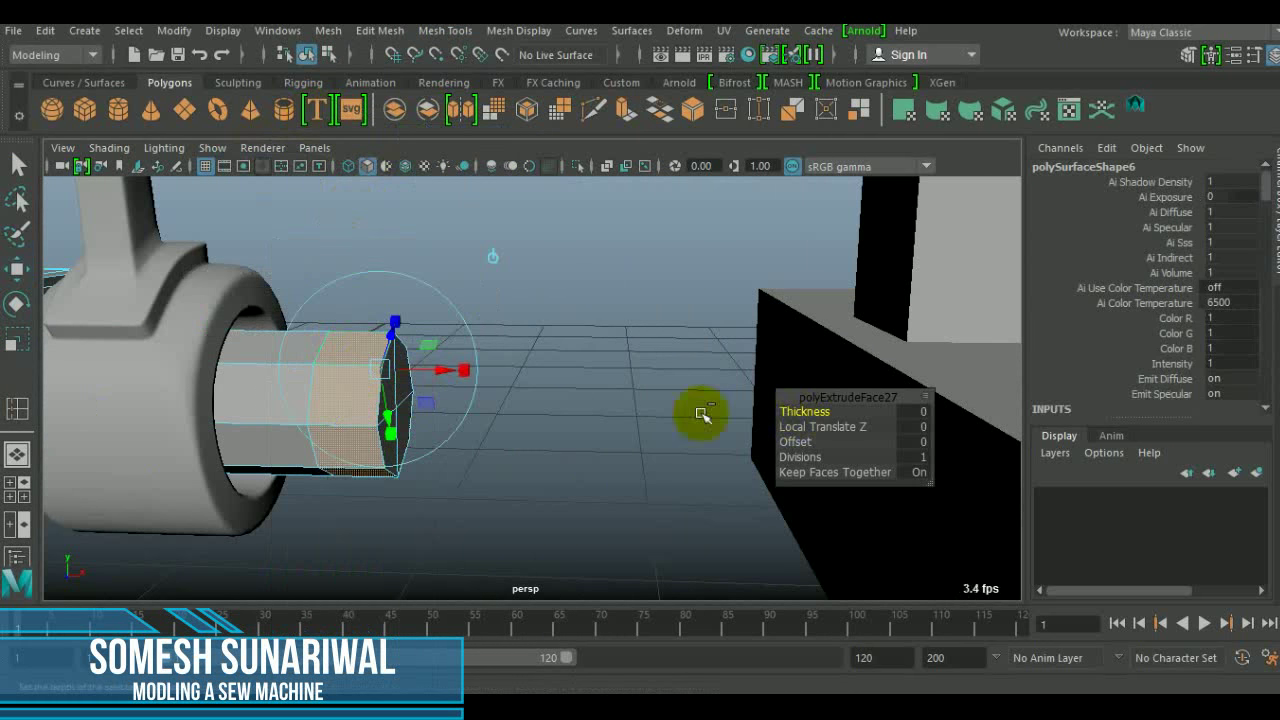
Step: Check the rod with smooth preview, then return to normal display
{"action": "left_click", "coordinate": [420, 429]}
{"action": "key", "text": "3"}
{"action": "mouse_move", "coordinate": [334, 451]}
{"action": "left_mouse_down", "text": "alt"}
{"action": "mouse_move", "coordinate": [528, 371]}
{"action": "mouse_move", "coordinate": [530, 395]}
{"action": "left_mouse_up", "text": "alt"}
{"action": "key", "text": "1"}
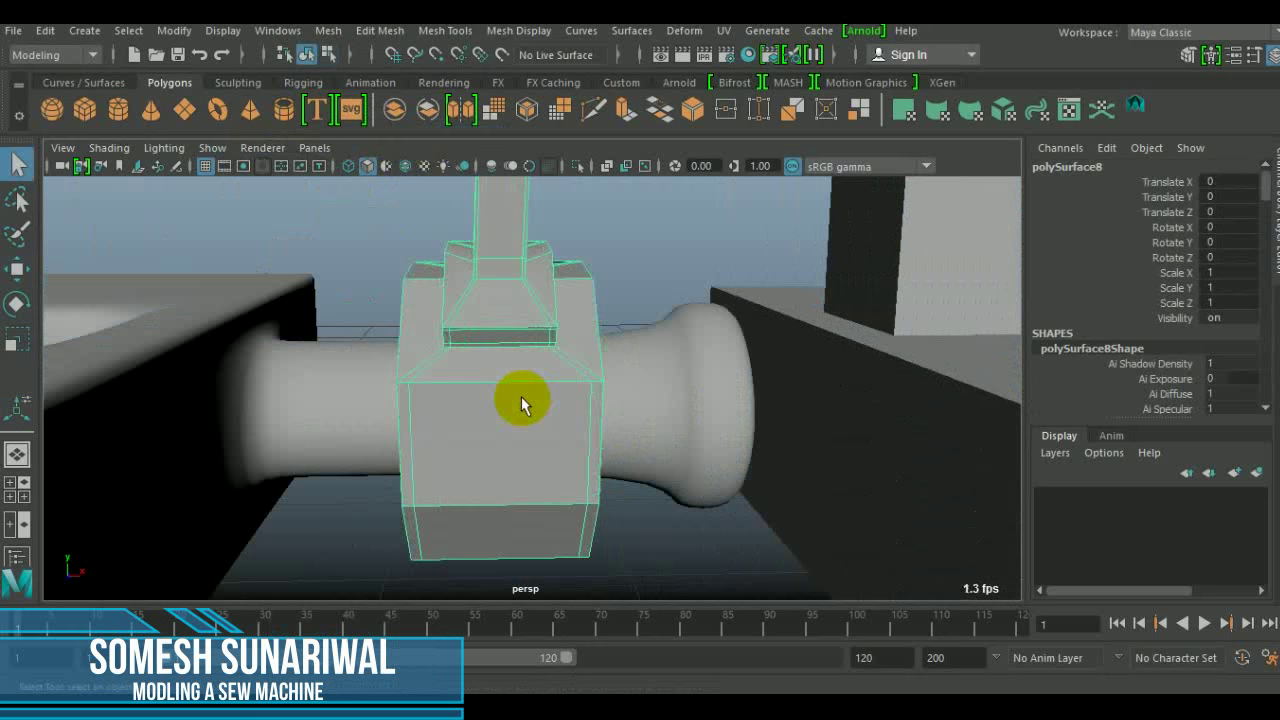
{"action": "scroll", "coordinate": [521, 396], "scroll_direction": "down", "scroll_amount": 5}
{"action": "mouse_move", "coordinate": [751, 434]}
{"action": "left_mouse_down", "text": "alt"}
{"action": "mouse_move", "coordinate": [491, 389]}
{"action": "mouse_move", "coordinate": [548, 296]}
{"action": "mouse_move", "coordinate": [543, 371]}
{"action": "mouse_move", "coordinate": [557, 414]}
{"action": "mouse_move", "coordinate": [128, 397]}
{"action": "mouse_move", "coordinate": [545, 335]}
{"action": "mouse_move", "coordinate": [457, 320]}
{"action": "left_mouse_up", "text": "alt"}
Step: Move the flywheel pPipe4 sideways to Translate X -0.136
{"action": "left_click", "coordinate": [543, 371]}
{"action": "key", "text": "w"}
{"action": "scroll", "coordinate": [534, 406], "scroll_direction": "up", "scroll_amount": 5}
{"action": "mouse_move", "coordinate": [534, 406]}
{"action": "left_mouse_down", "text": "alt"}
{"action": "mouse_move", "coordinate": [686, 403]}
{"action": "mouse_move", "coordinate": [481, 392]}
{"action": "mouse_move", "coordinate": [737, 420]}
{"action": "mouse_move", "coordinate": [563, 463]}
{"action": "mouse_move", "coordinate": [500, 371]}
{"action": "mouse_move", "coordinate": [541, 404]}
{"action": "left_mouse_up", "text": "alt"}
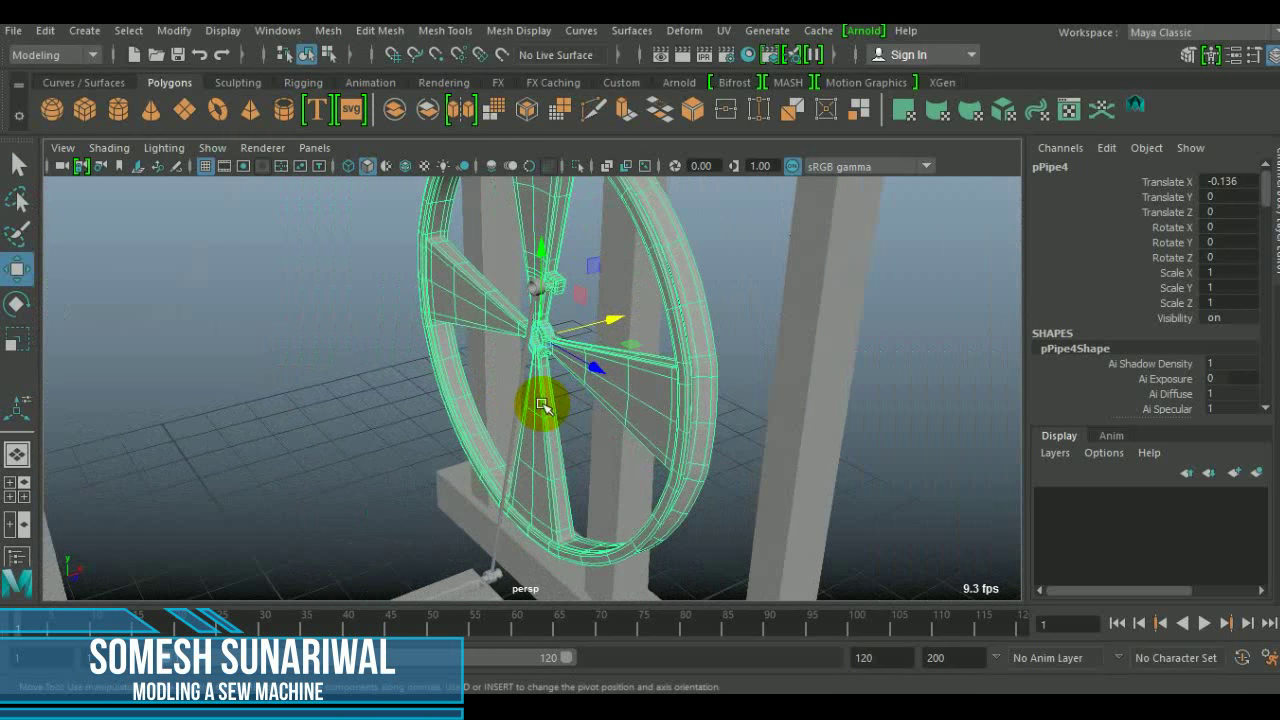
Step: Select the vertices of the rod's top ring and frame them
{"action": "scroll", "coordinate": [541, 404], "scroll_direction": "up", "scroll_amount": 5}
{"action": "left_click_drag", "start_coordinate": [680, 300], "coordinate": [608, 443], "text": "alt"}
{"action": "right_click_drag", "start_coordinate": [610, 200], "coordinate": [663, 286]}
{"action": "mouse_move", "coordinate": [663, 286]}
{"action": "left_mouse_down", "text": "alt"}
{"action": "mouse_move", "coordinate": [750, 337]}
{"action": "mouse_move", "coordinate": [671, 337]}
{"action": "left_mouse_up", "text": "alt"}
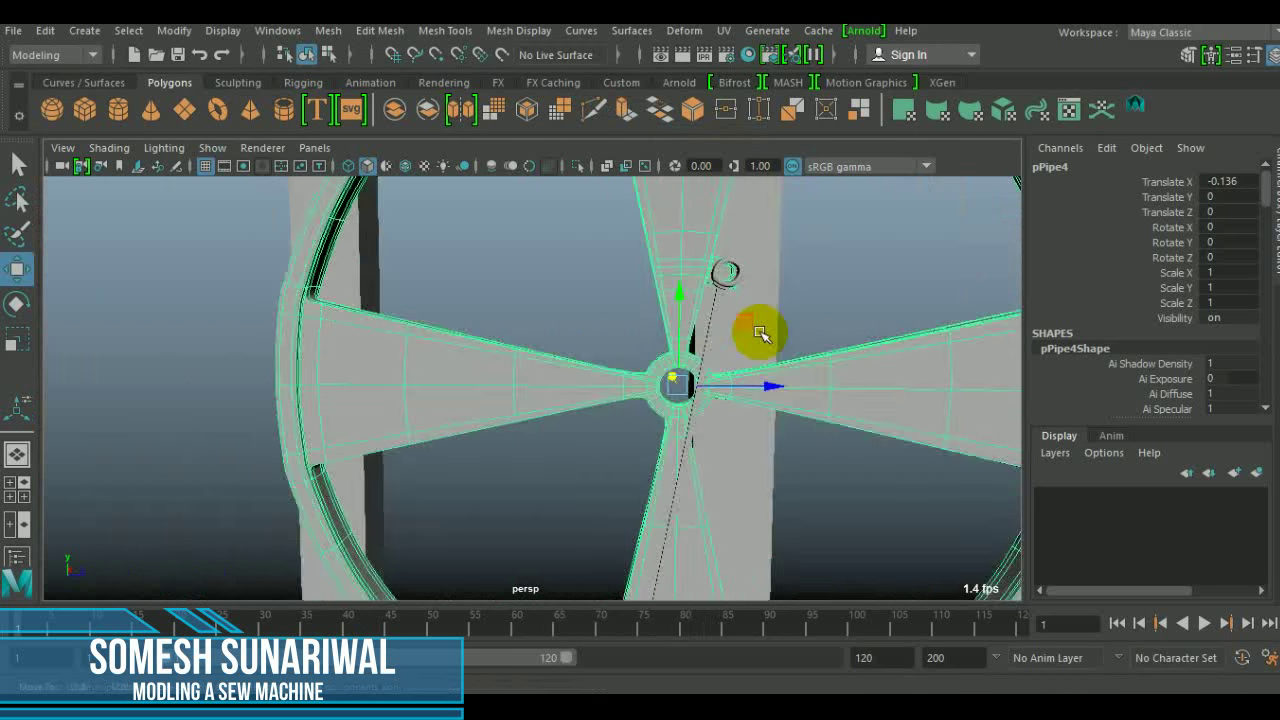
{"action": "left_click_drag", "start_coordinate": [590, 282], "coordinate": [694, 395]}
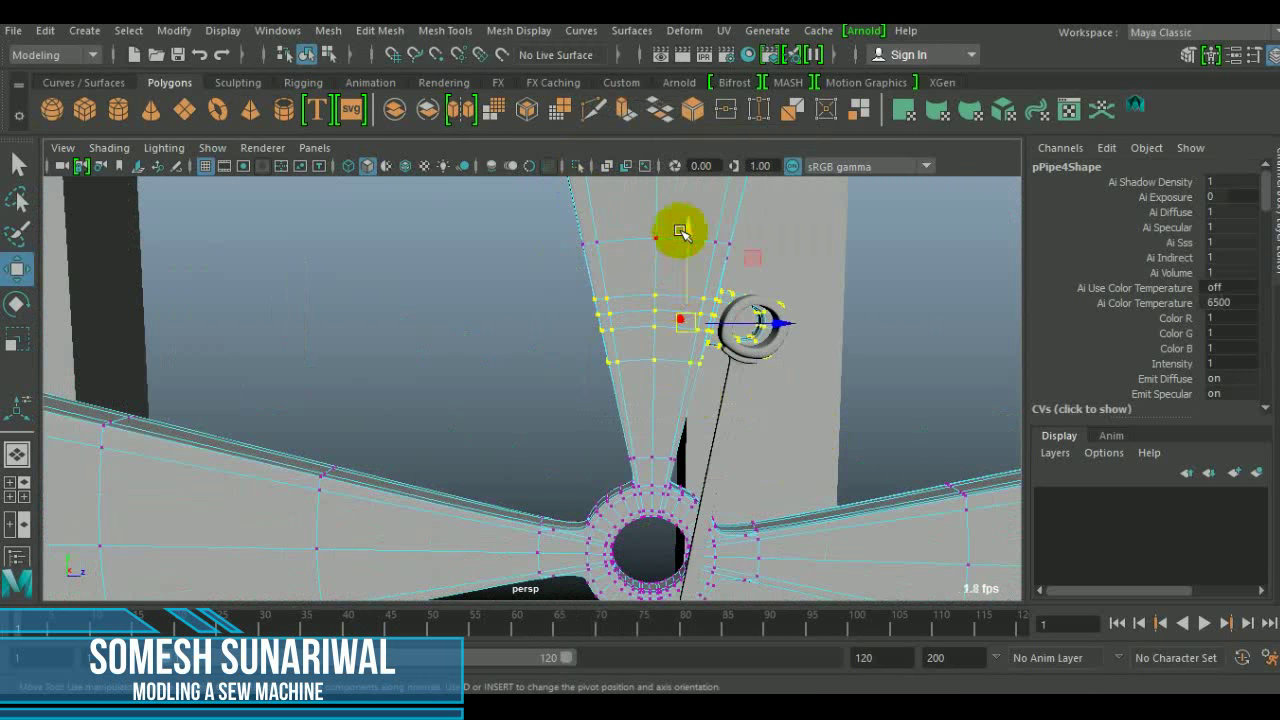
{"action": "left_click_drag", "start_coordinate": [762, 362], "coordinate": [829, 374], "text": "alt"}
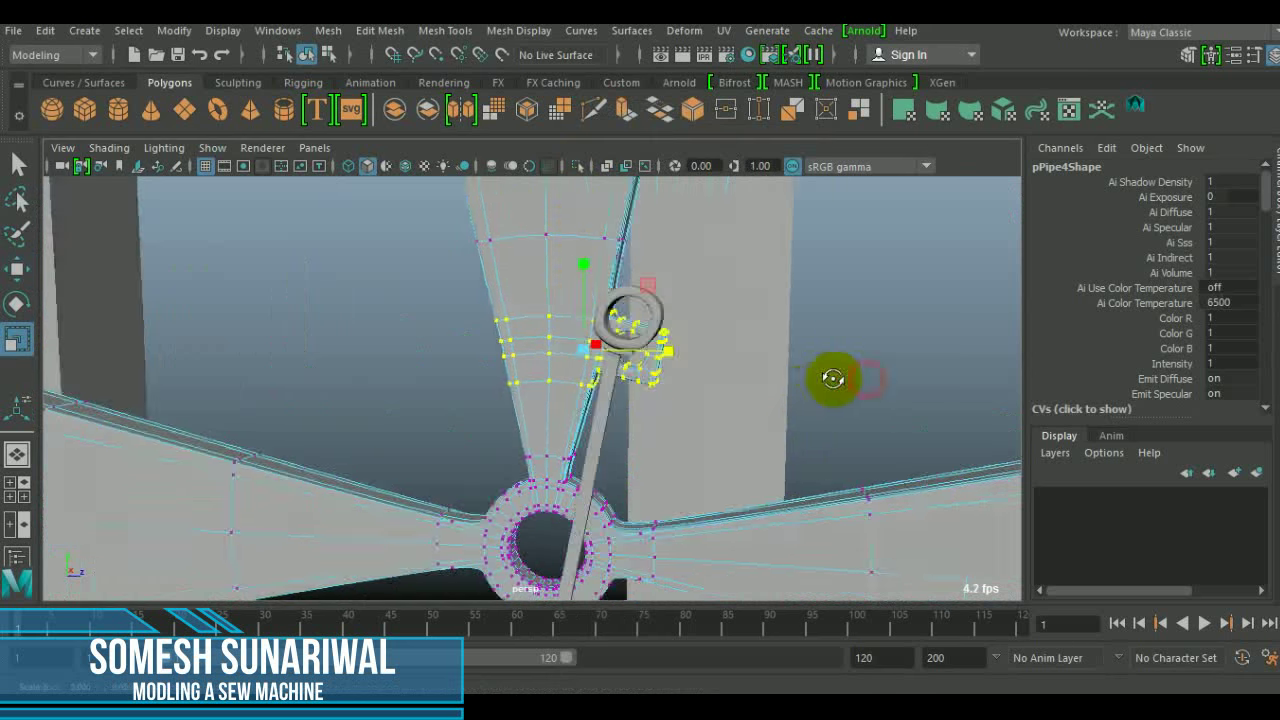
{"action": "right_click_drag", "start_coordinate": [374, 165], "coordinate": [423, 200]}
{"action": "left_click_drag", "start_coordinate": [423, 200], "coordinate": [886, 371], "text": "alt"}
{"action": "right_click_drag", "start_coordinate": [432, 165], "coordinate": [524, 142]}
{"action": "right_click_drag", "start_coordinate": [390, 165], "coordinate": [300, 190]}
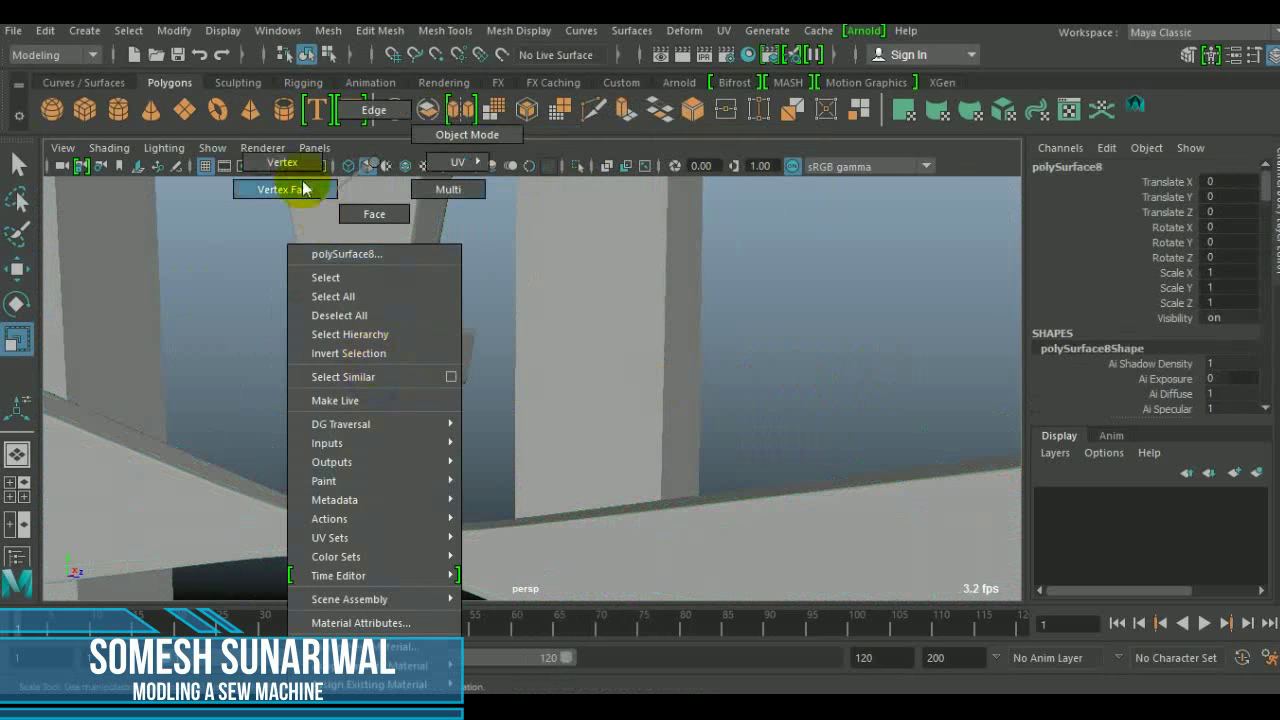
{"action": "key", "text": "f"}
Step: Shift and turn the ring vertices from the side view to sit over the spoke's pin
{"action": "key", "text": "w"}
{"action": "key", "text": "space"}
{"action": "left_click_drag", "start_coordinate": [390, 497], "coordinate": [685, 492]}
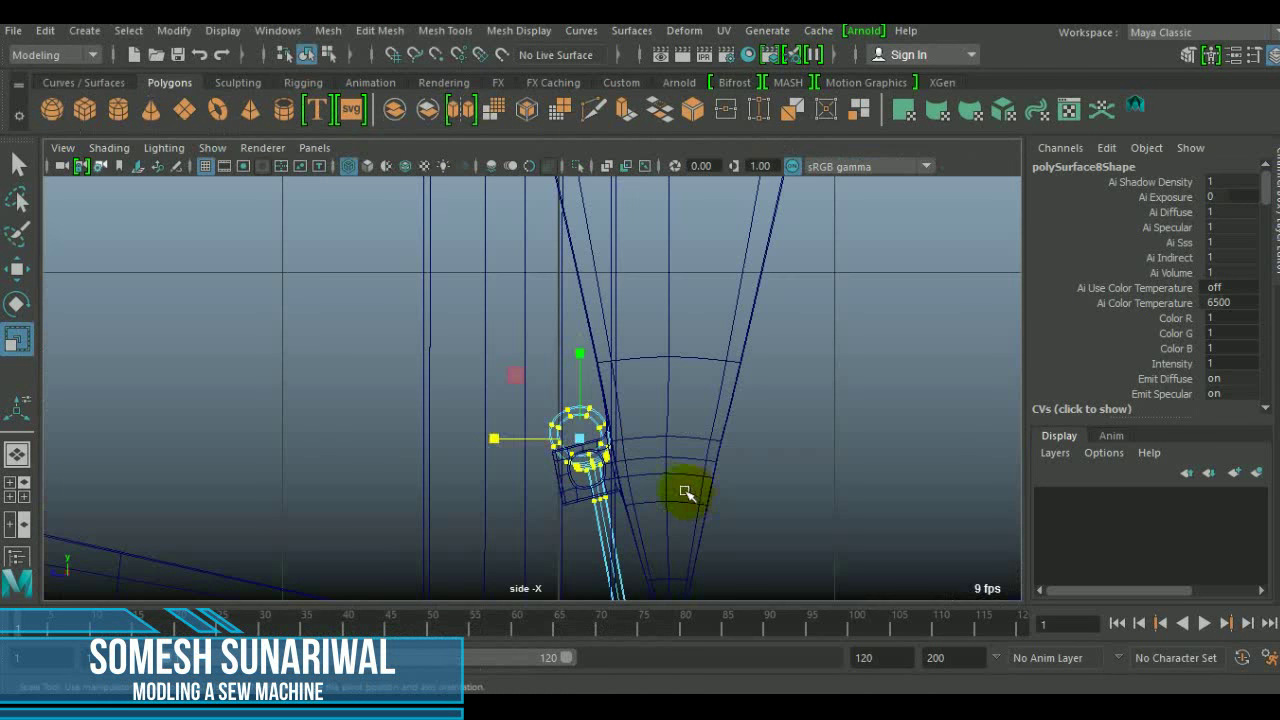
{"action": "key", "text": "space"}
{"action": "key", "text": "space"}
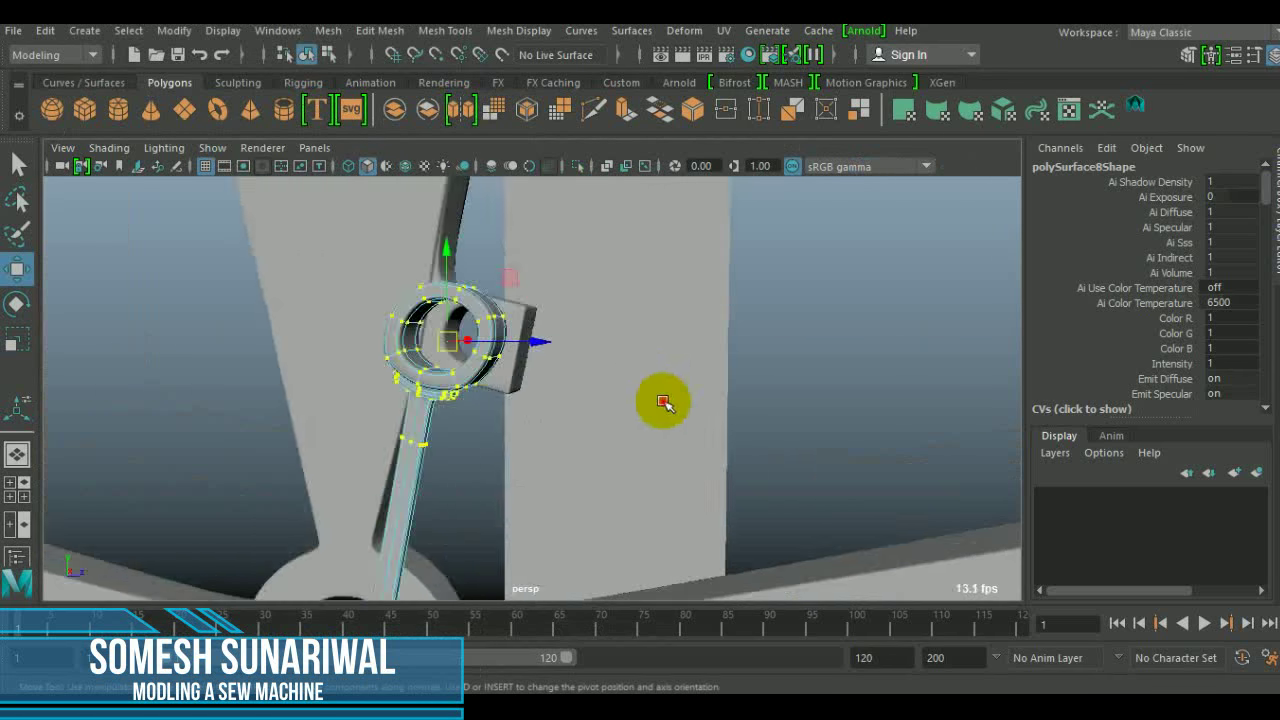
{"action": "left_click_drag", "start_coordinate": [663, 400], "coordinate": [778, 362], "text": "alt"}
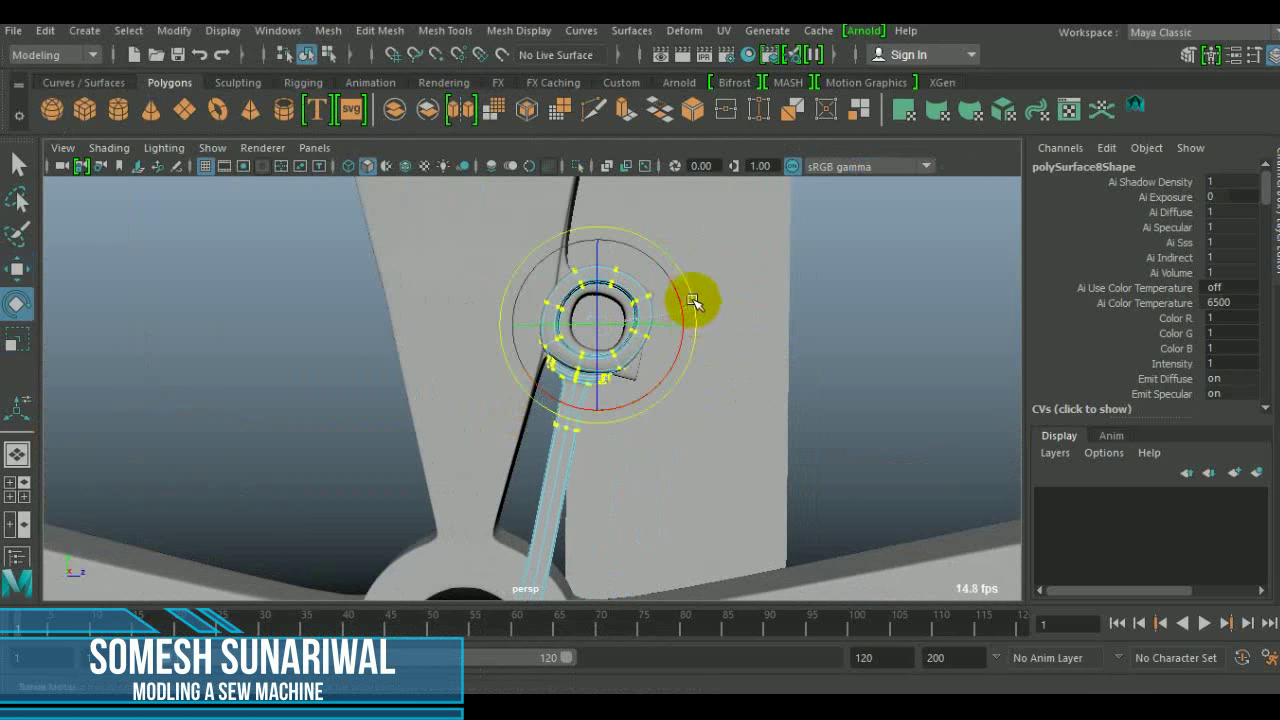
{"action": "mouse_move", "coordinate": [680, 347]}
{"action": "left_mouse_down", "text": "alt"}
{"action": "mouse_move", "coordinate": [629, 400]}
{"action": "mouse_move", "coordinate": [537, 443]}
{"action": "mouse_move", "coordinate": [434, 351]}
{"action": "left_mouse_up", "text": "alt"}
Step: Start inserting edge loops on the rod, then select a vertical frame piece
{"action": "left_click", "coordinate": [450, 31]}
{"action": "left_click", "coordinate": [488, 173]}
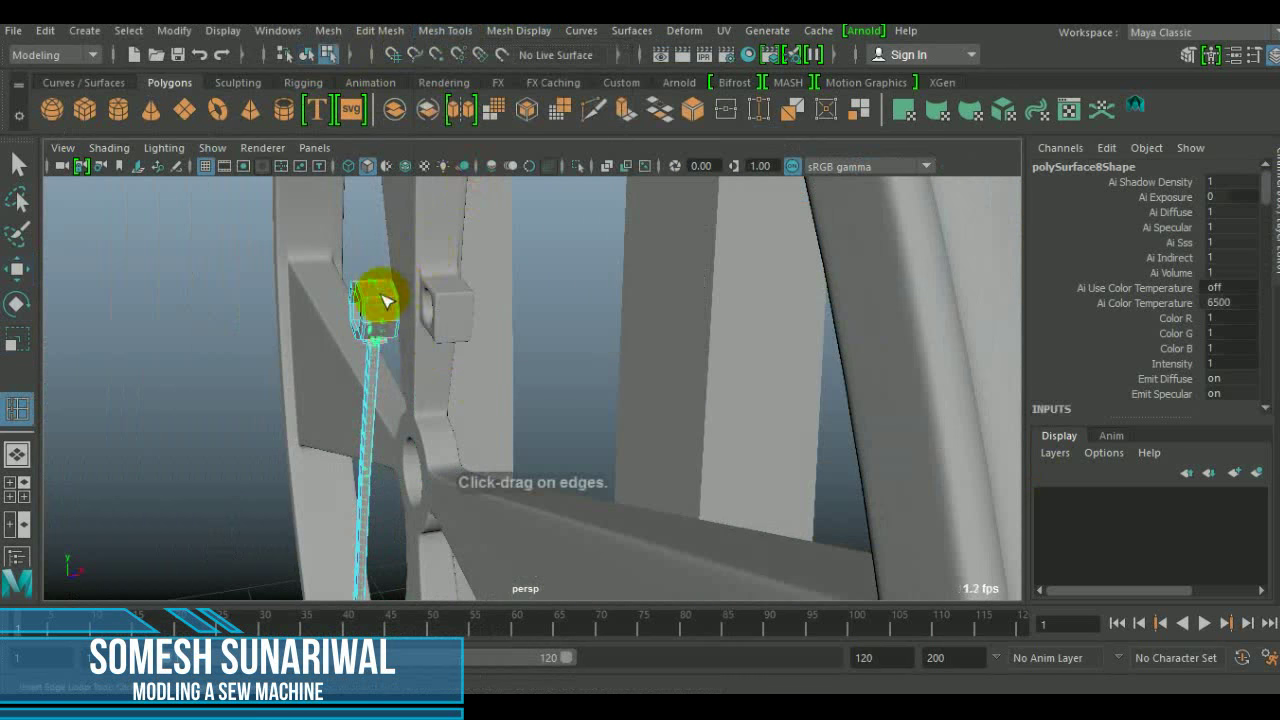
{"action": "left_click_drag", "start_coordinate": [476, 285], "coordinate": [820, 166], "text": "alt"}
{"action": "key", "text": "space"}
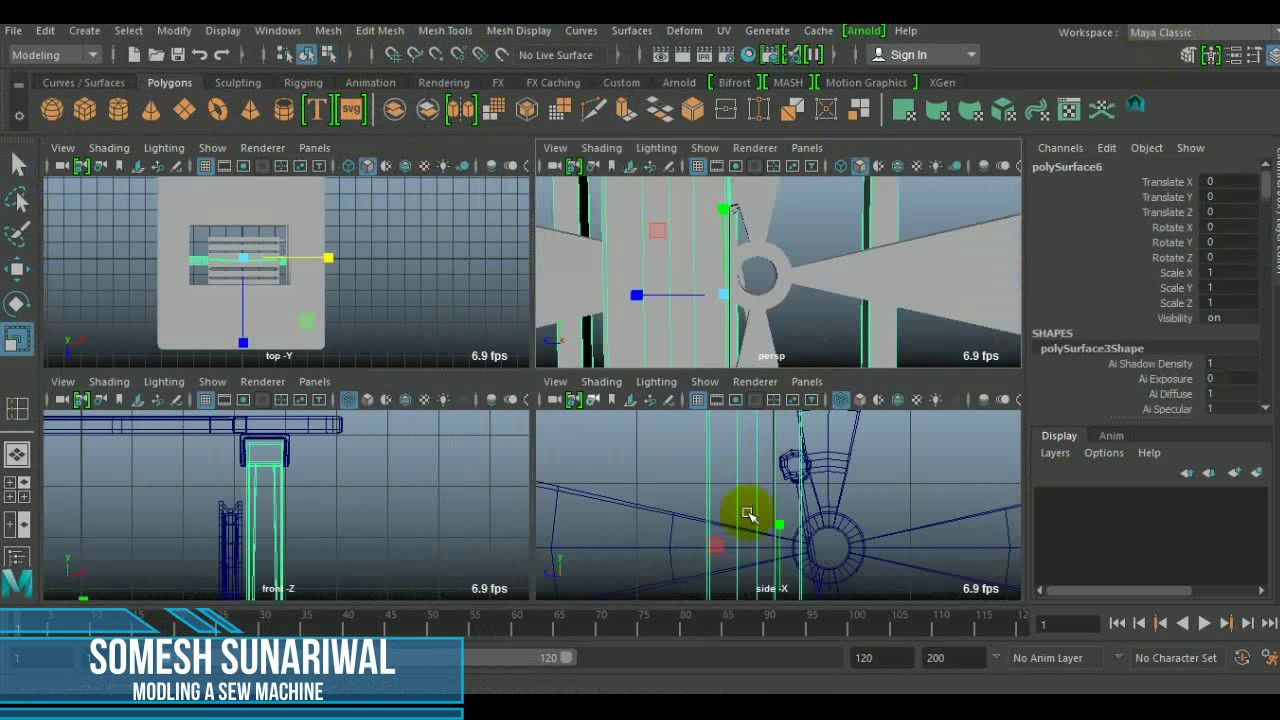
Step: Insert edge loops from the side view and select a face on the vertical piece
{"action": "key", "text": "space"}
{"action": "left_click", "coordinate": [450, 31]}
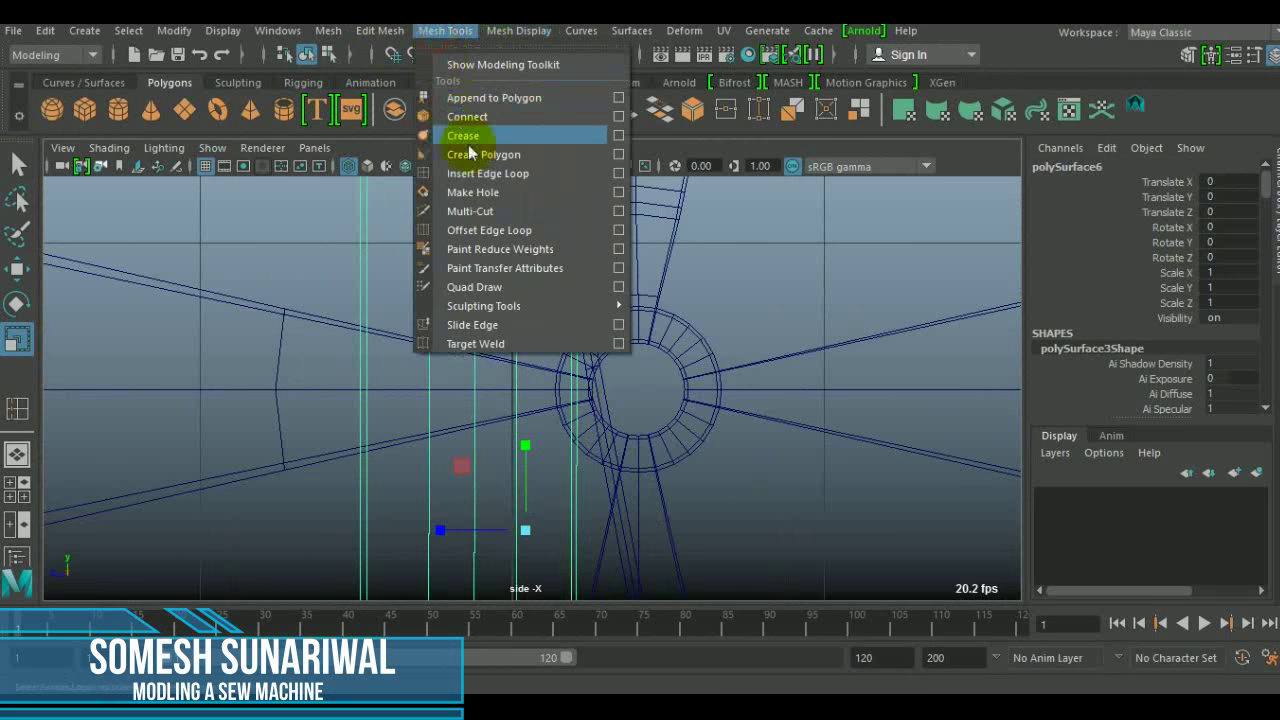
{"action": "left_click", "coordinate": [488, 173]}
{"action": "key", "text": "space"}
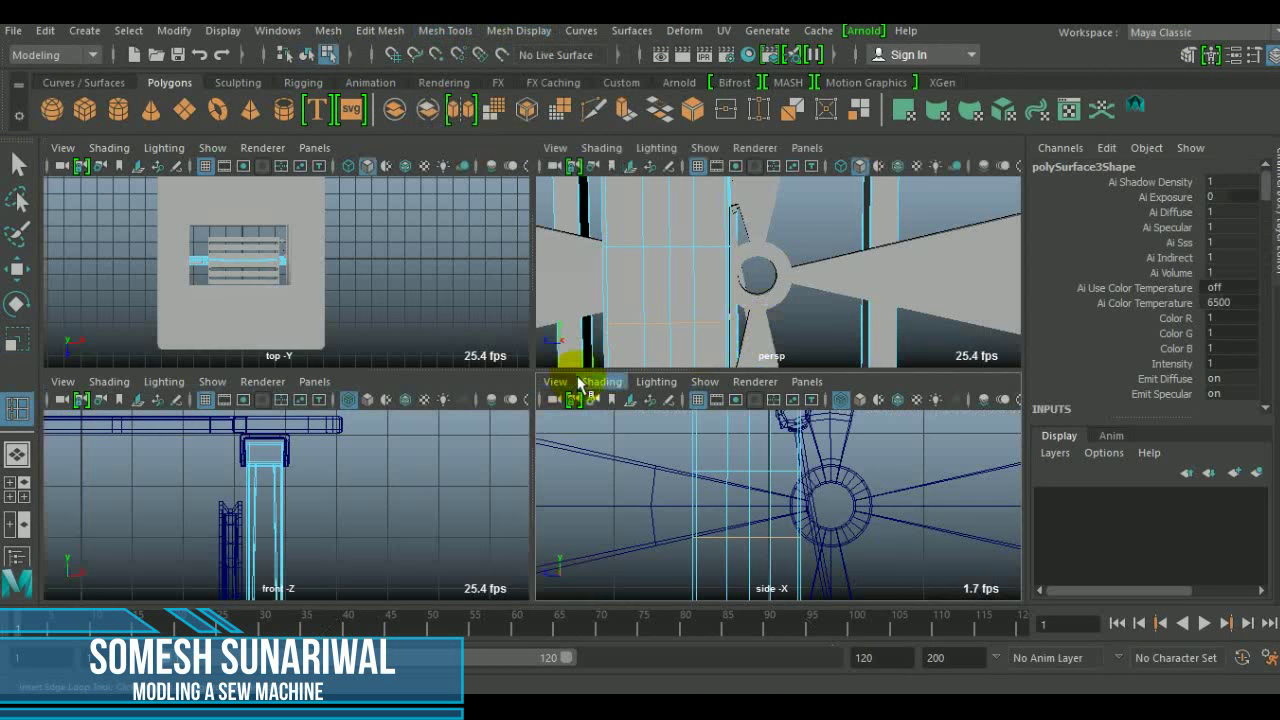
{"action": "left_click_drag", "start_coordinate": [640, 270], "coordinate": [700, 277], "text": "alt"}
{"action": "left_click", "coordinate": [716, 290]}
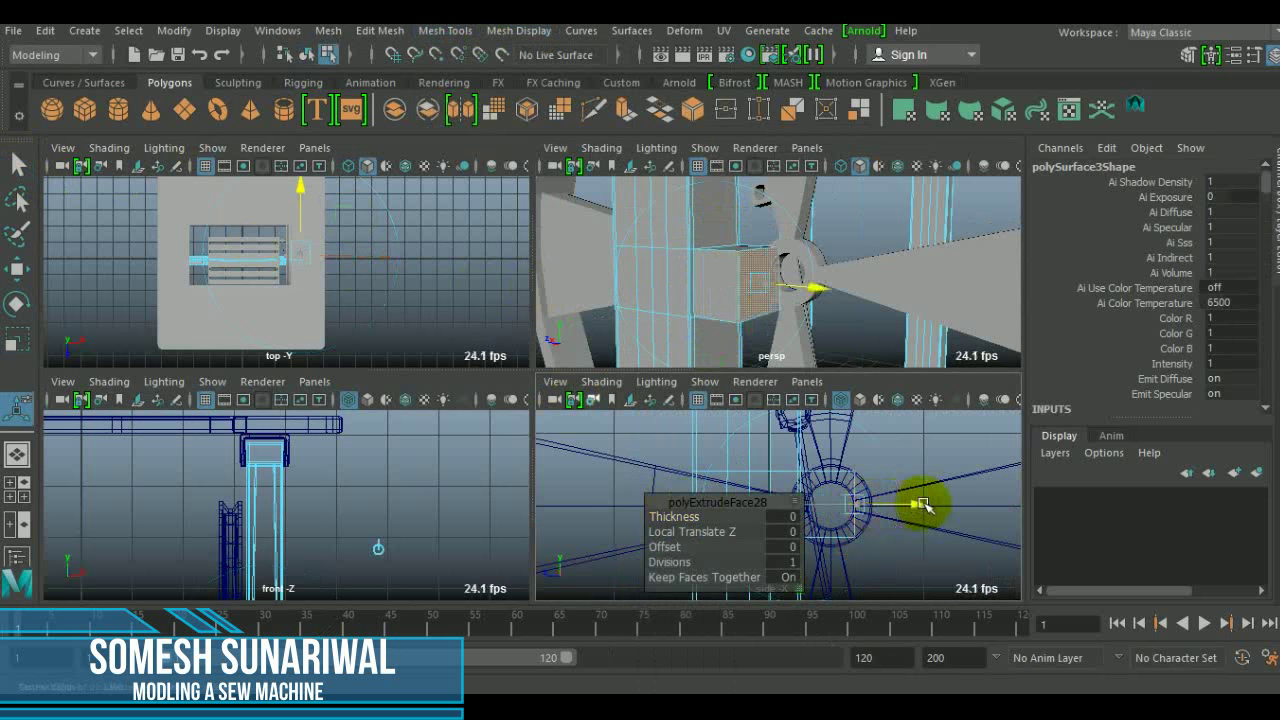
Step: Add more edge loops in the side view, then view the axle's round end head-on
{"action": "key", "text": "space"}
{"action": "left_click", "coordinate": [519, 31]}
{"action": "left_click", "coordinate": [488, 173]}
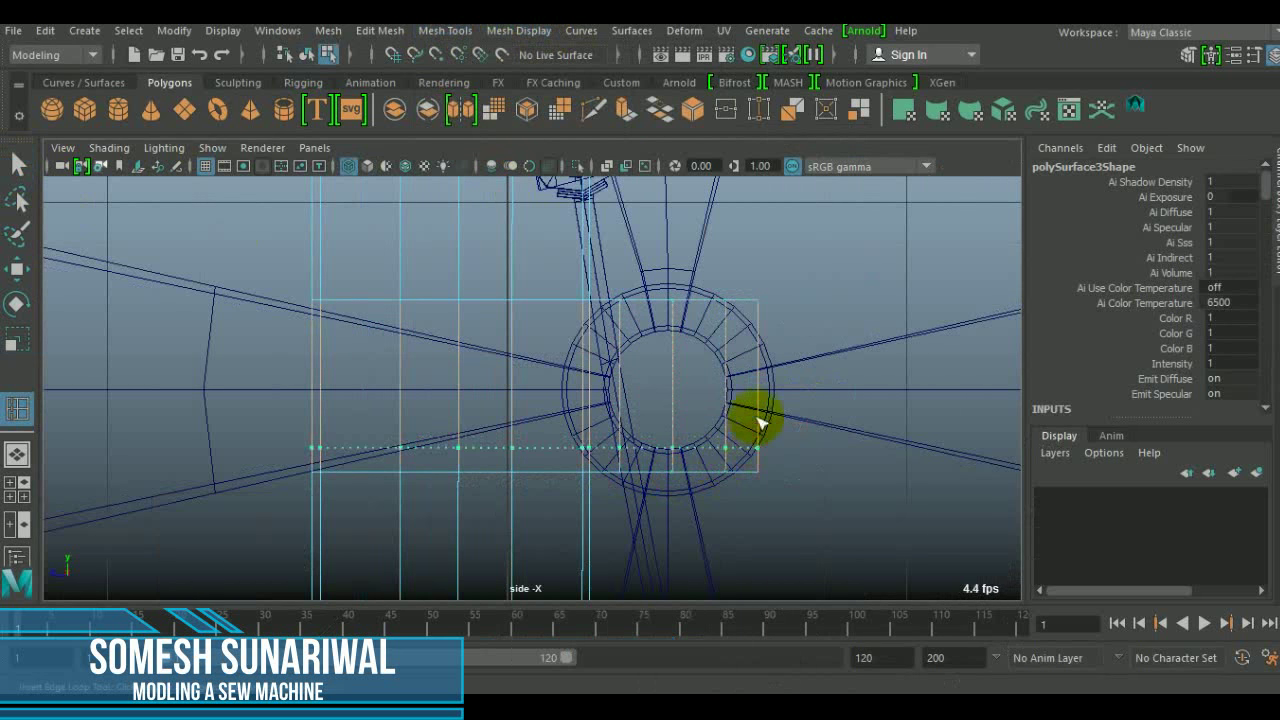
{"action": "key", "text": "space"}
{"action": "key", "text": "space"}
{"action": "left_click_drag", "start_coordinate": [629, 300], "coordinate": [543, 434], "text": "alt"}
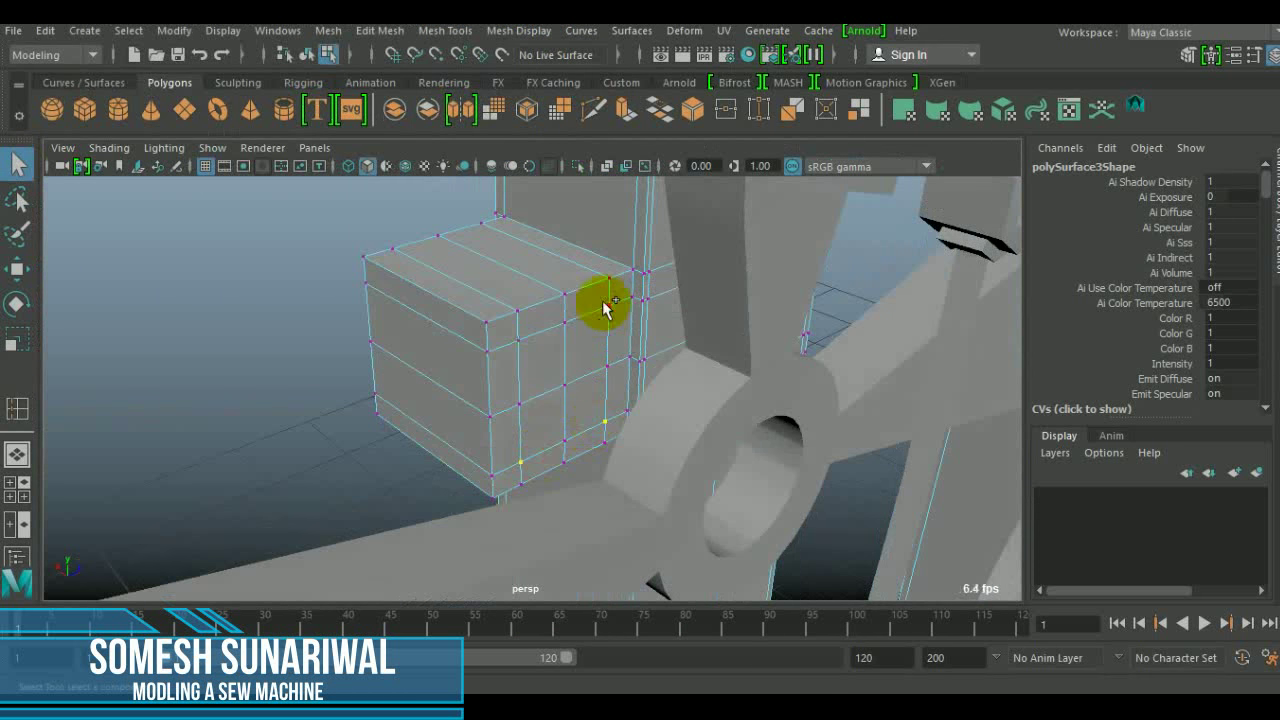
{"action": "left_click_drag", "start_coordinate": [537, 383], "coordinate": [476, 355], "text": "alt"}
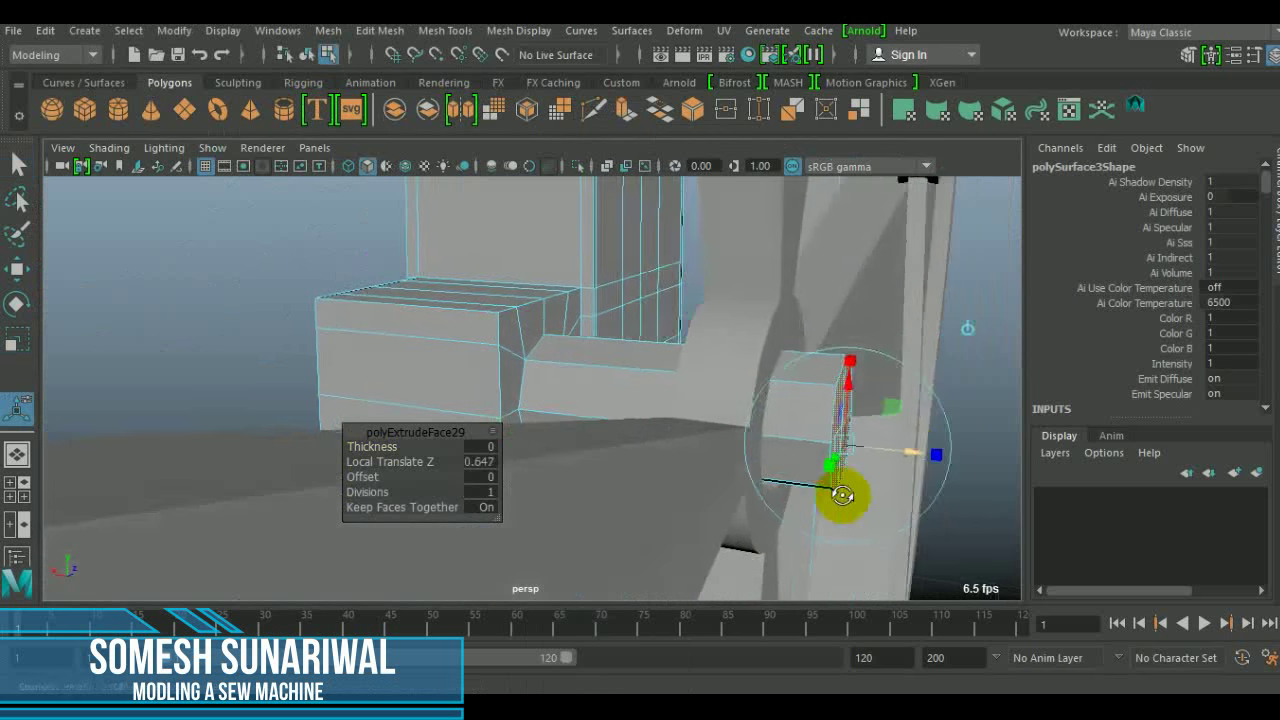
Step: Scale and move the extruded axle end face to form a flanged cap
{"action": "key", "text": "r"}
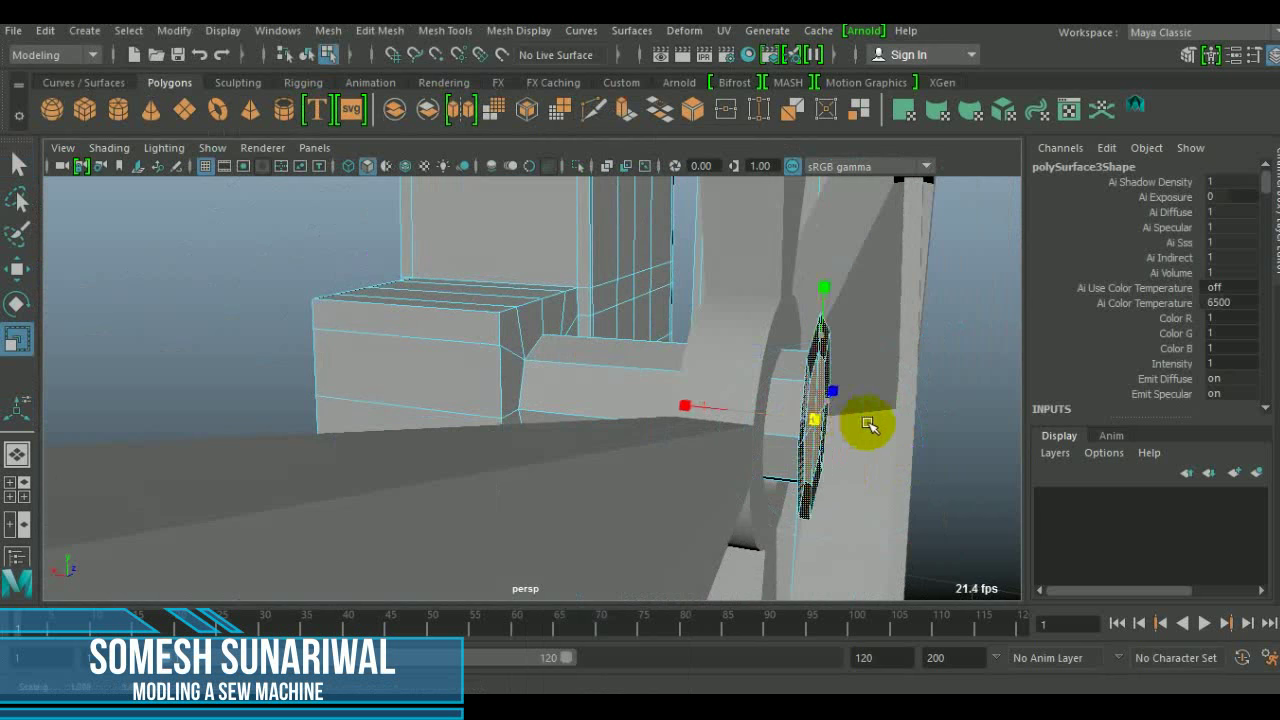
{"action": "key", "text": "w"}
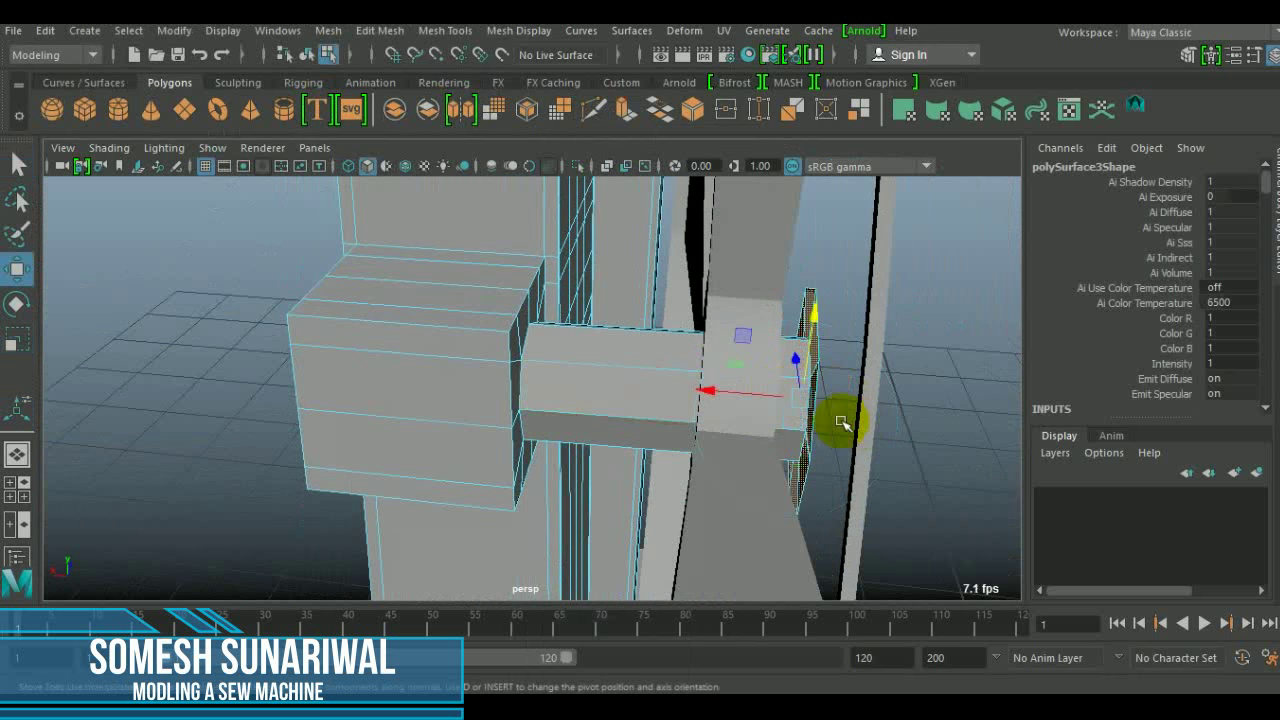
{"action": "left_click", "coordinate": [445, 30]}
{"action": "left_click", "coordinate": [486, 169]}
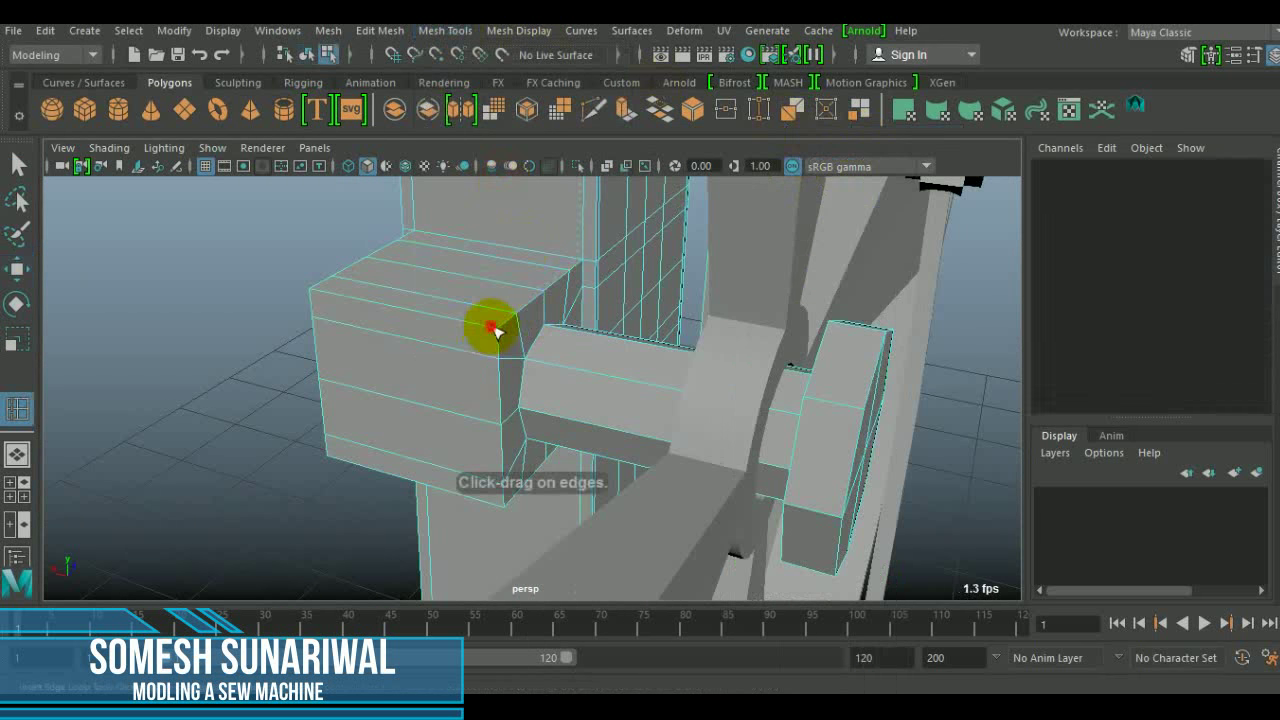
Step: Insert edge loops through the bearing block beside the axle bracket
{"action": "mouse_move", "coordinate": [318, 295]}
{"action": "left_mouse_down", "text": "alt"}
{"action": "mouse_move", "coordinate": [552, 380]}
{"action": "mouse_move", "coordinate": [560, 357]}
{"action": "mouse_move", "coordinate": [540, 366]}
{"action": "left_mouse_up", "text": "alt"}
{"action": "right_click", "coordinate": [428, 243]}
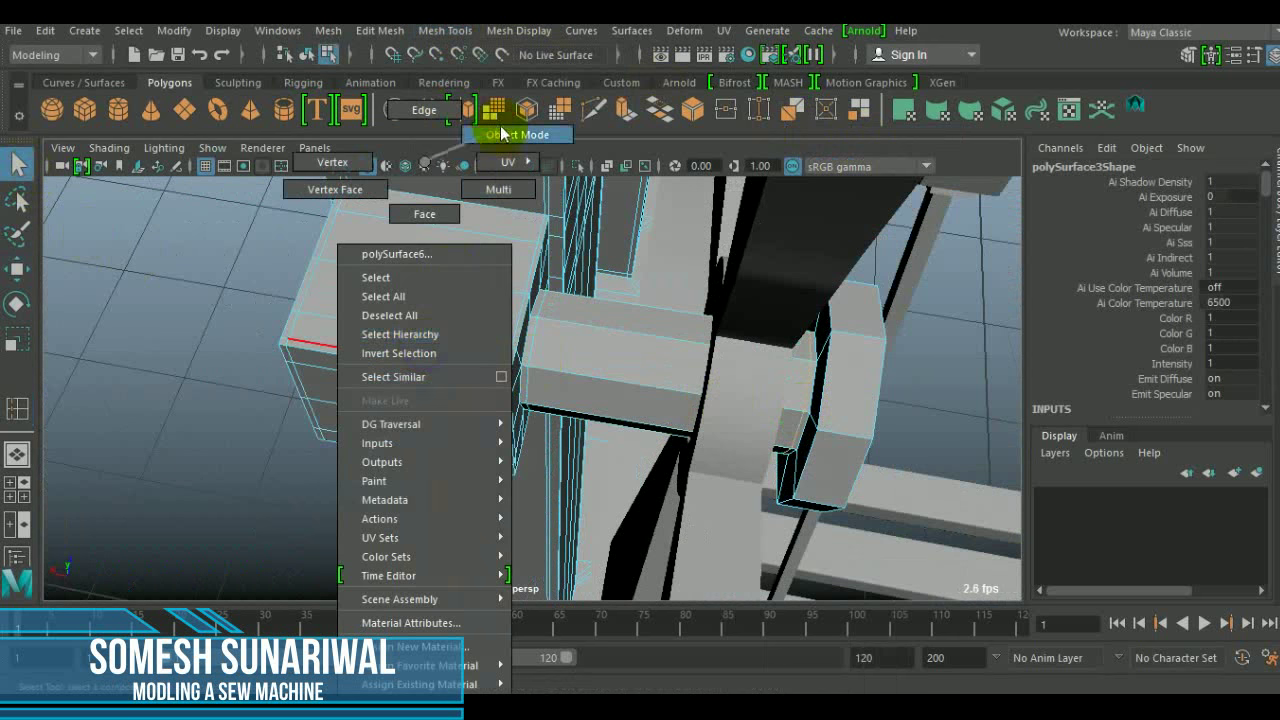
{"action": "left_click", "coordinate": [528, 357]}
{"action": "mouse_move", "coordinate": [528, 357]}
{"action": "left_mouse_down", "text": "alt"}
{"action": "mouse_move", "coordinate": [500, 480]}
{"action": "mouse_move", "coordinate": [448, 398]}
{"action": "mouse_move", "coordinate": [520, 420]}
{"action": "mouse_move", "coordinate": [523, 374]}
{"action": "left_mouse_up", "text": "alt"}
{"action": "left_click", "coordinate": [445, 30]}
{"action": "left_click", "coordinate": [471, 169]}
{"action": "left_click_drag", "start_coordinate": [555, 316], "coordinate": [491, 257], "text": "alt"}
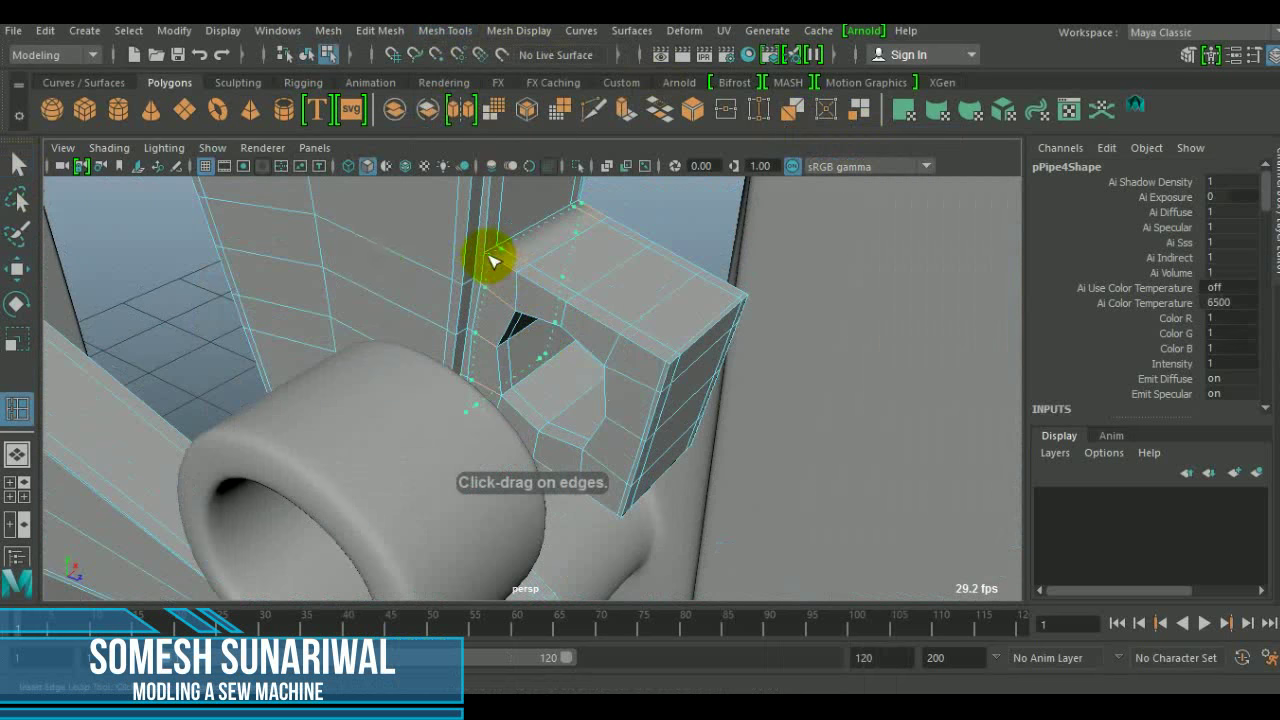
{"action": "key", "text": "space"}
{"action": "key", "text": "space"}
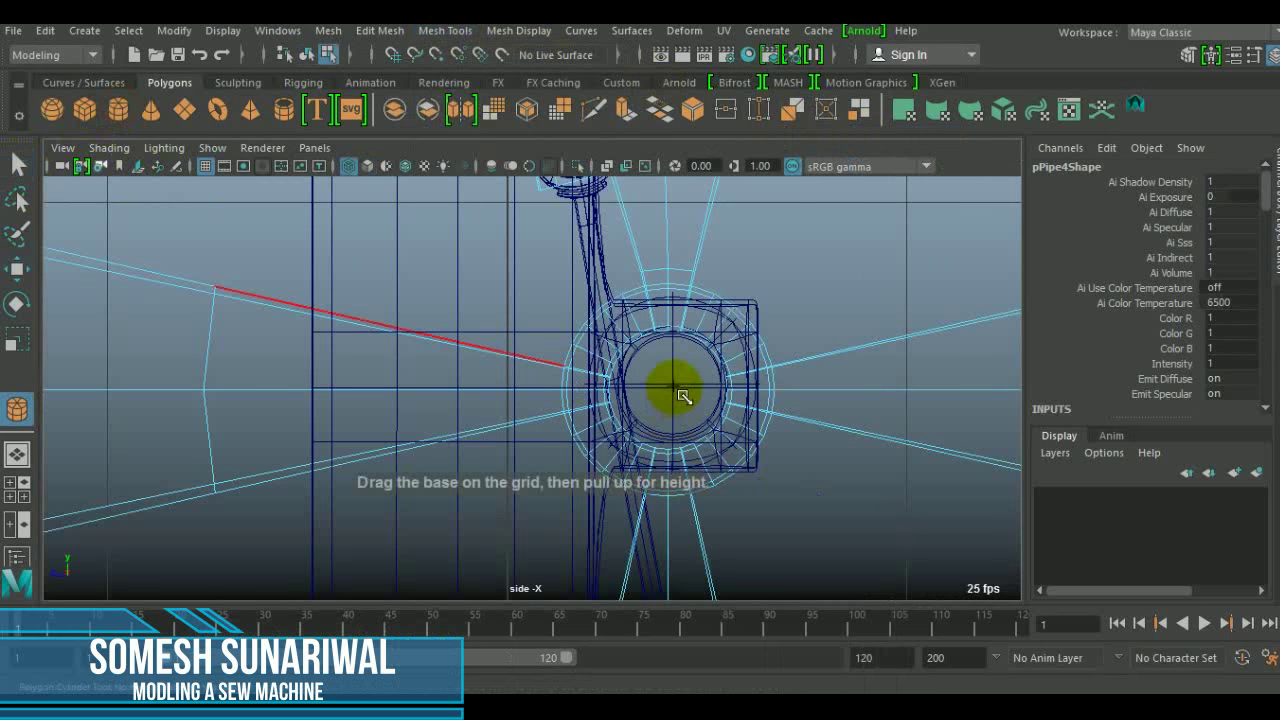
Step: Create a small polygon cylinder and move it up beside the wheel hub
{"action": "left_click_drag", "start_coordinate": [683, 397], "coordinate": [714, 409]}
{"action": "key", "text": "space"}
{"action": "key", "text": "space"}
{"action": "left_click_drag", "start_coordinate": [491, 300], "coordinate": [451, 376], "text": "alt"}
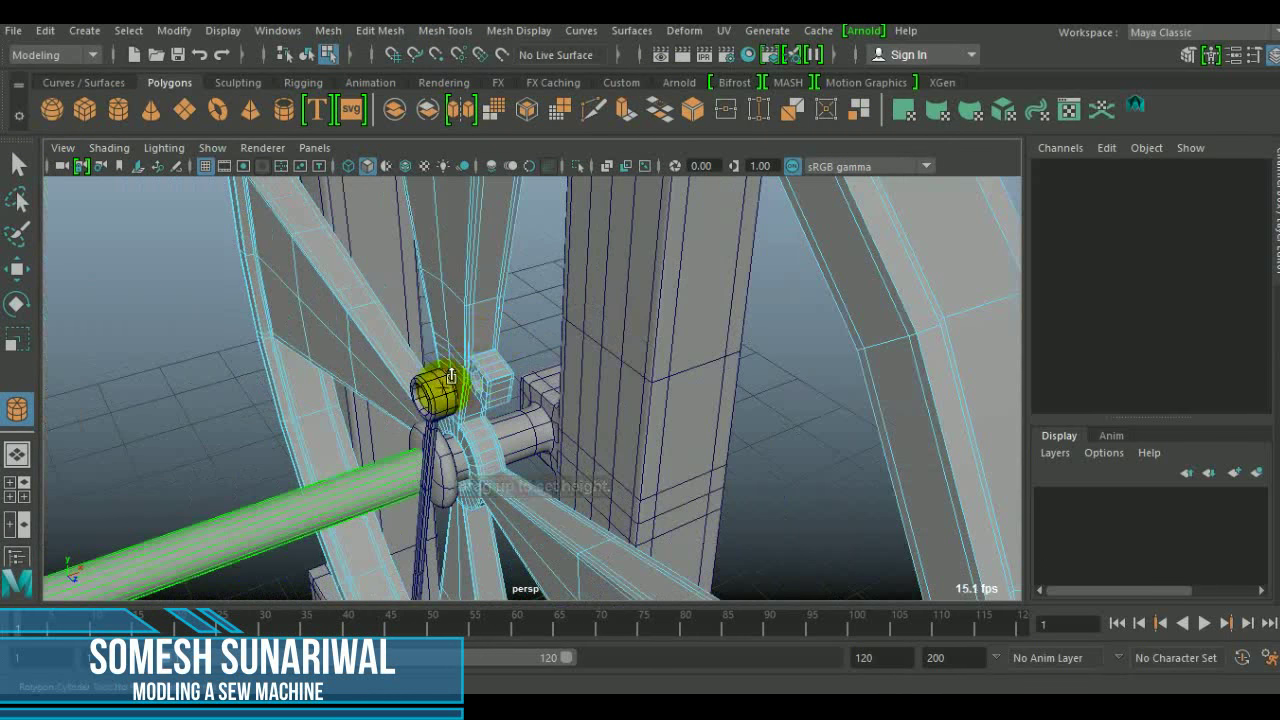
{"action": "left_click_drag", "start_coordinate": [454, 466], "coordinate": [752, 432], "text": "alt"}
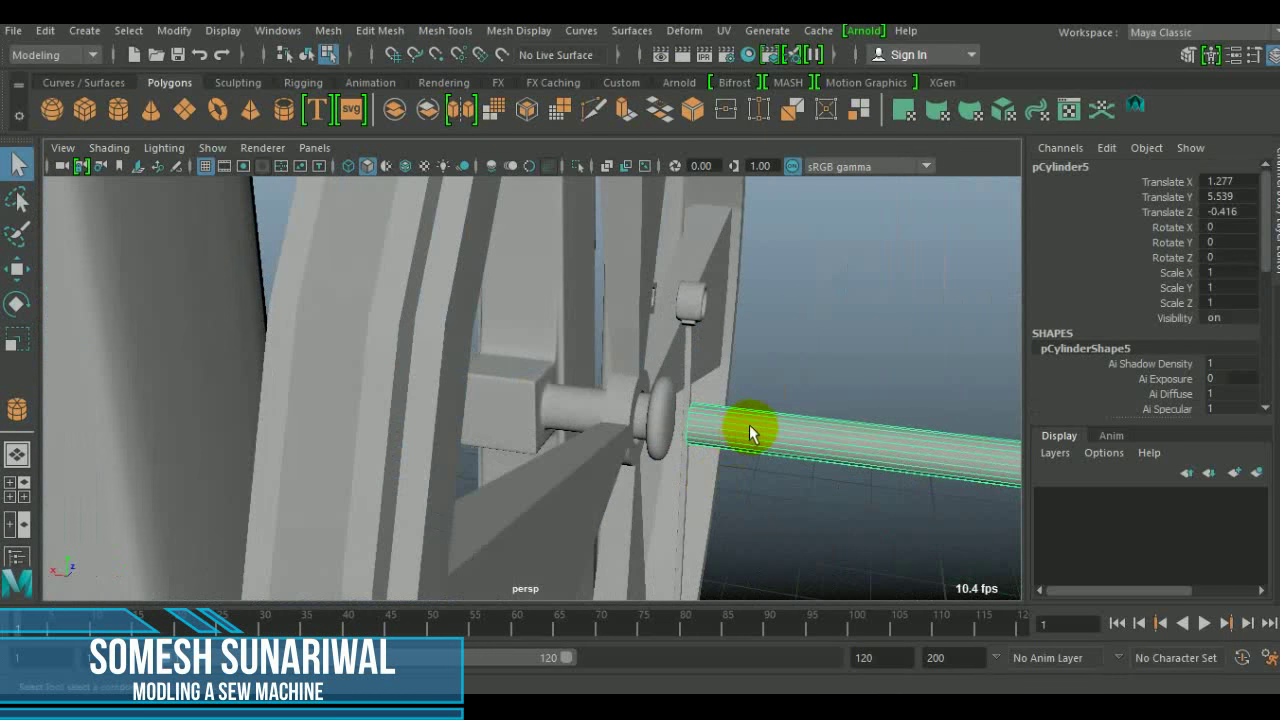
{"action": "left_click_drag", "start_coordinate": [950, 378], "coordinate": [945, 355]}
{"action": "left_click_drag", "start_coordinate": [857, 371], "coordinate": [571, 300], "text": "alt"}
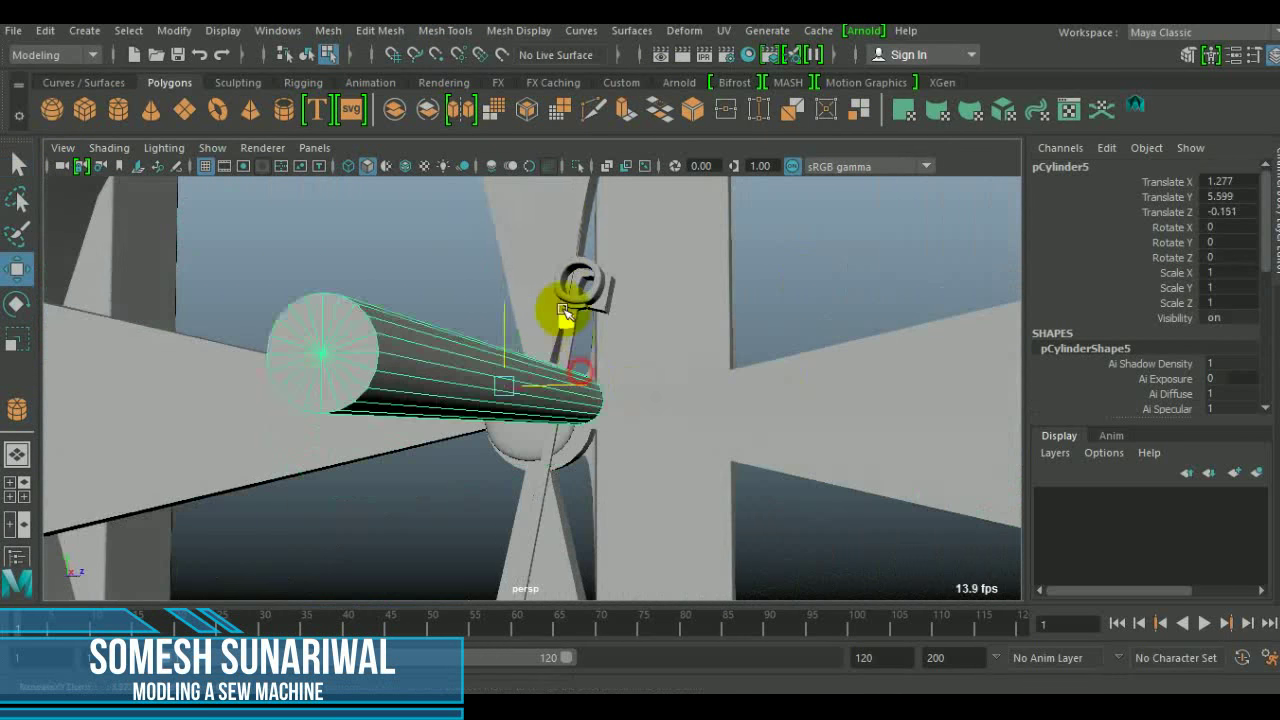
{"action": "key", "text": "space"}
Step: Scale the cylinder to about 0.55, shorten it, and slide it along X toward the wheel
{"action": "key", "text": "r"}
{"action": "left_click_drag", "start_coordinate": [228, 474], "coordinate": [143, 443]}
{"action": "scroll", "coordinate": [729, 520], "scroll_direction": "up", "scroll_amount": 3}
{"action": "middle_click_drag", "start_coordinate": [729, 520], "coordinate": [614, 407], "text": "alt"}
{"action": "left_click_drag", "start_coordinate": [673, 453], "coordinate": [818, 477]}
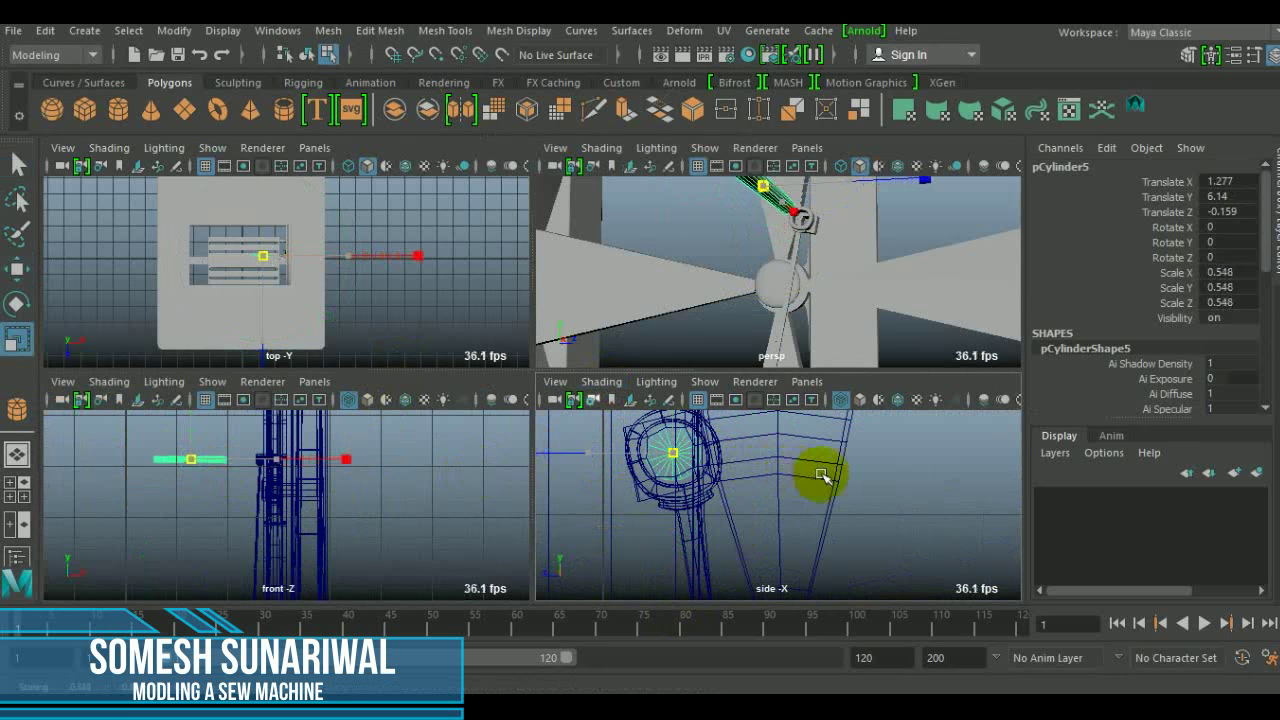
{"action": "left_click_drag", "start_coordinate": [245, 462], "coordinate": [200, 460]}
{"action": "mouse_move", "coordinate": [600, 320]}
{"action": "left_mouse_down", "text": "alt"}
{"action": "mouse_move", "coordinate": [812, 272]}
{"action": "mouse_move", "coordinate": [790, 285]}
{"action": "left_mouse_up", "text": "alt"}
Step: Select the cylinder's end face and extrude it to form a flanged end
{"action": "key", "text": "space"}
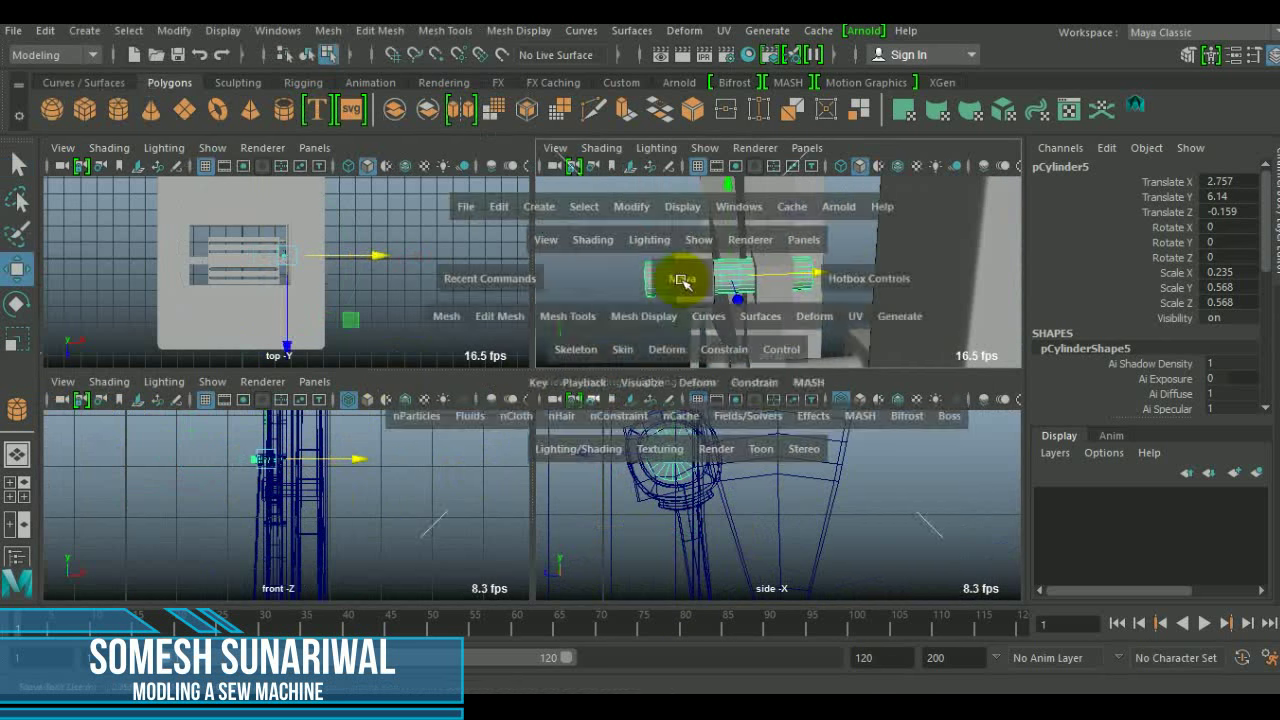
{"action": "right_click_drag", "start_coordinate": [405, 235], "coordinate": [435, 42]}
{"action": "mouse_move", "coordinate": [223, 360]}
{"action": "left_mouse_down", "text": "alt"}
{"action": "mouse_move", "coordinate": [929, 392]}
{"action": "mouse_move", "coordinate": [757, 397]}
{"action": "mouse_move", "coordinate": [782, 440]}
{"action": "left_mouse_up", "text": "alt"}
{"action": "mouse_move", "coordinate": [782, 440]}
{"action": "left_mouse_down", "text": "alt"}
{"action": "mouse_move", "coordinate": [757, 280]}
{"action": "mouse_move", "coordinate": [520, 363]}
{"action": "mouse_move", "coordinate": [646, 486]}
{"action": "mouse_move", "coordinate": [736, 516]}
{"action": "mouse_move", "coordinate": [740, 240]}
{"action": "left_mouse_up", "text": "alt"}
{"action": "left_click_drag", "start_coordinate": [740, 240], "coordinate": [862, 575]}
{"action": "left_click", "coordinate": [497, 380]}
{"action": "left_click_drag", "start_coordinate": [557, 437], "coordinate": [443, 222], "text": "alt"}
{"action": "left_click_drag", "start_coordinate": [443, 222], "coordinate": [557, 507]}
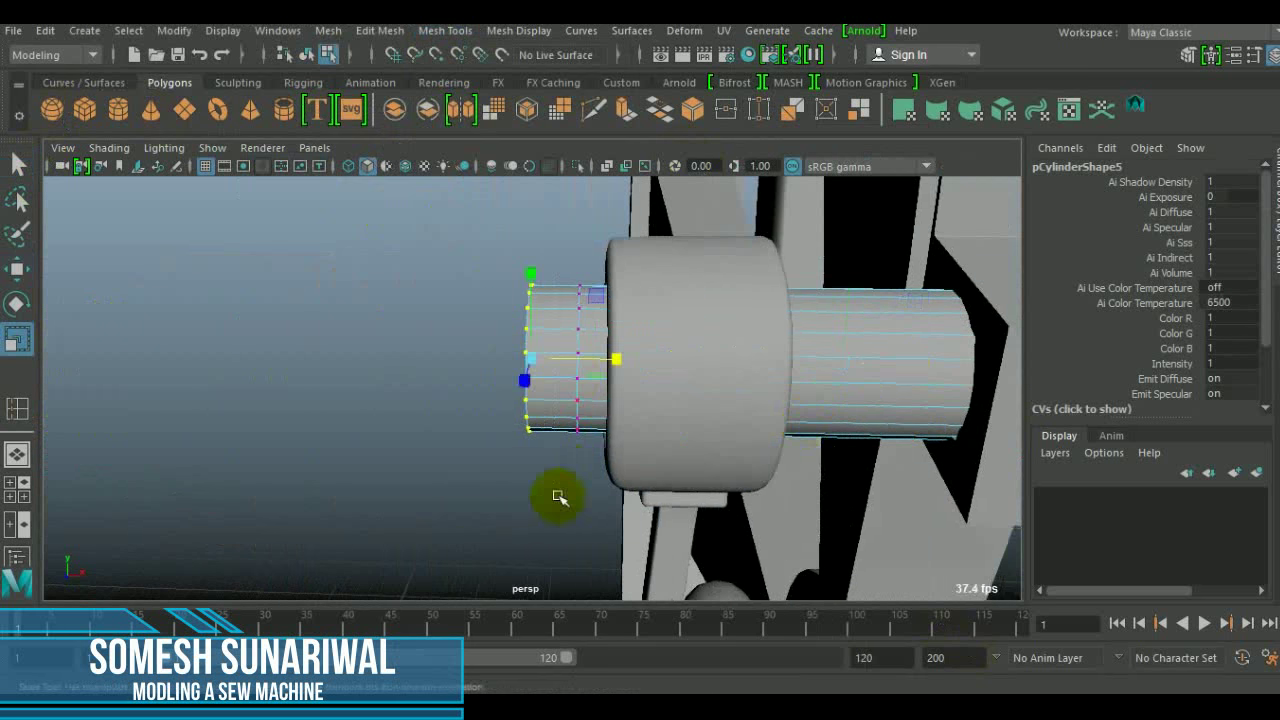
{"action": "left_click_drag", "start_coordinate": [557, 343], "coordinate": [237, 466], "text": "alt"}
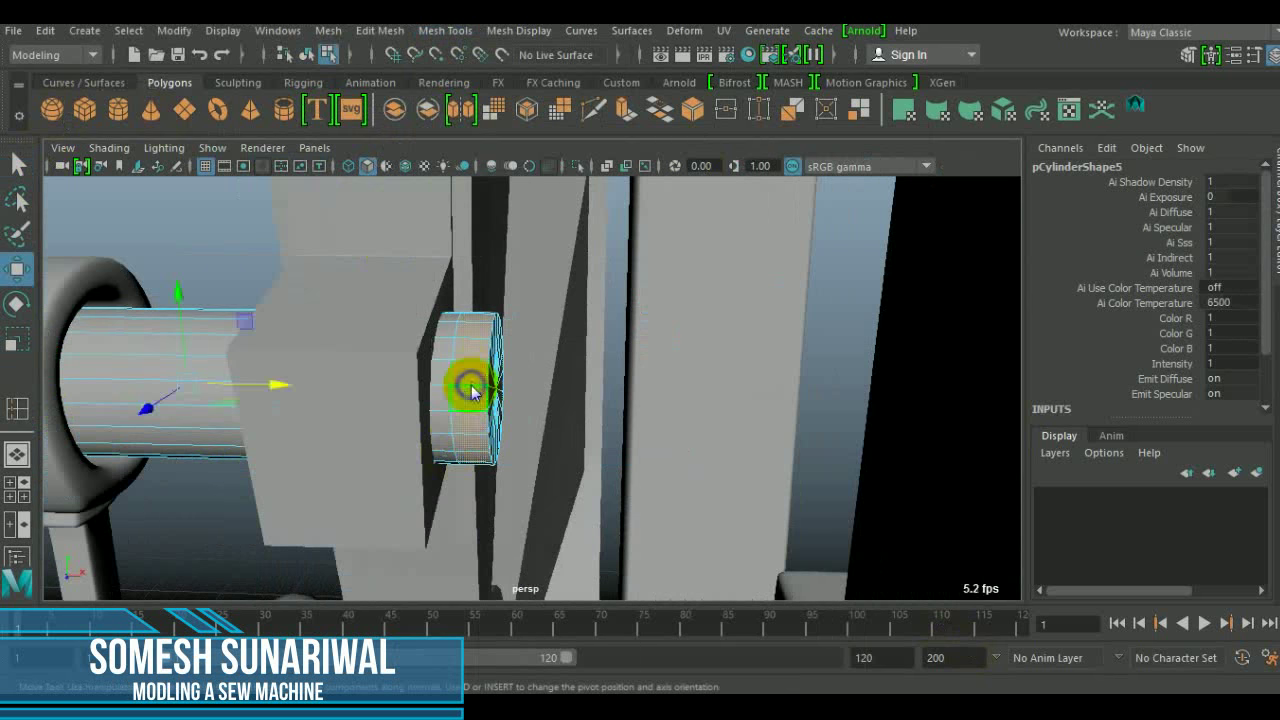
{"action": "key", "text": "ctrl+e"}
{"action": "left_click_drag", "start_coordinate": [384, 447], "coordinate": [429, 429], "text": "alt"}
Step: Insert an edge loop around the small cylinder pin
{"action": "left_click", "coordinate": [445, 30]}
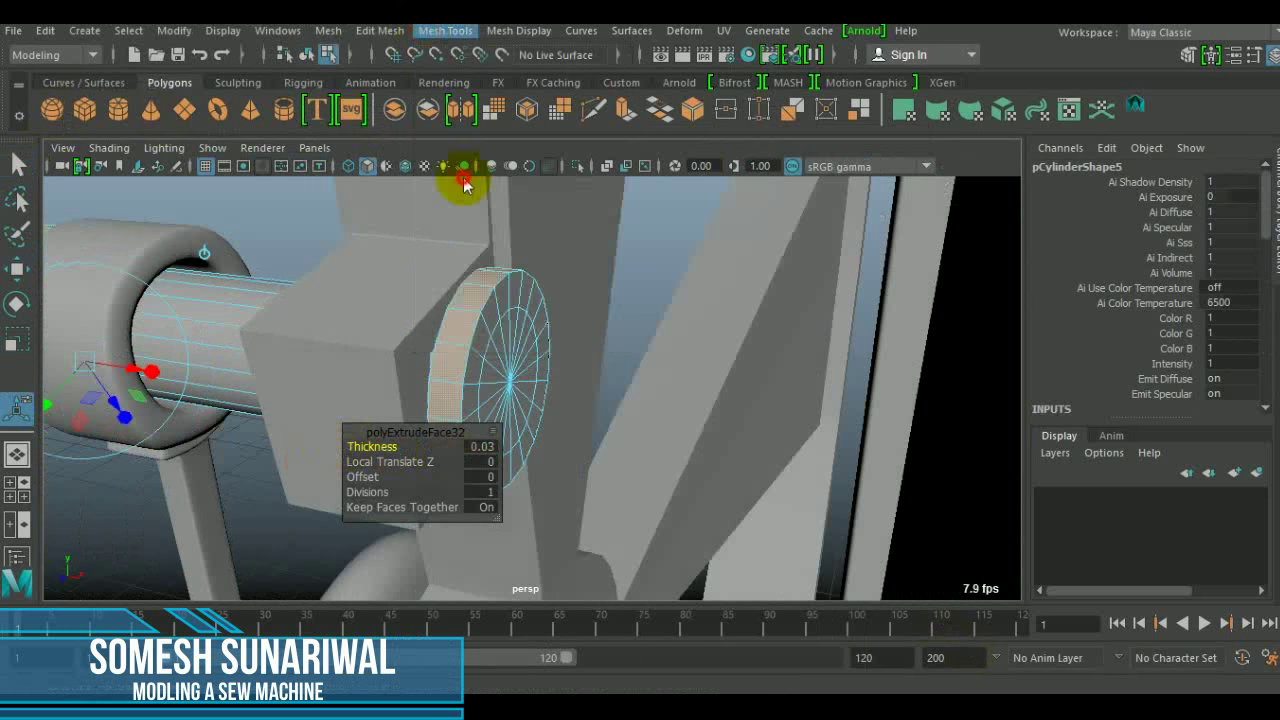
{"action": "left_click", "coordinate": [468, 171]}
{"action": "left_click", "coordinate": [453, 381]}
{"action": "mouse_move", "coordinate": [453, 381]}
{"action": "left_mouse_down", "text": "alt"}
{"action": "mouse_move", "coordinate": [343, 428]}
{"action": "mouse_move", "coordinate": [605, 402]}
{"action": "left_mouse_up", "text": "alt"}
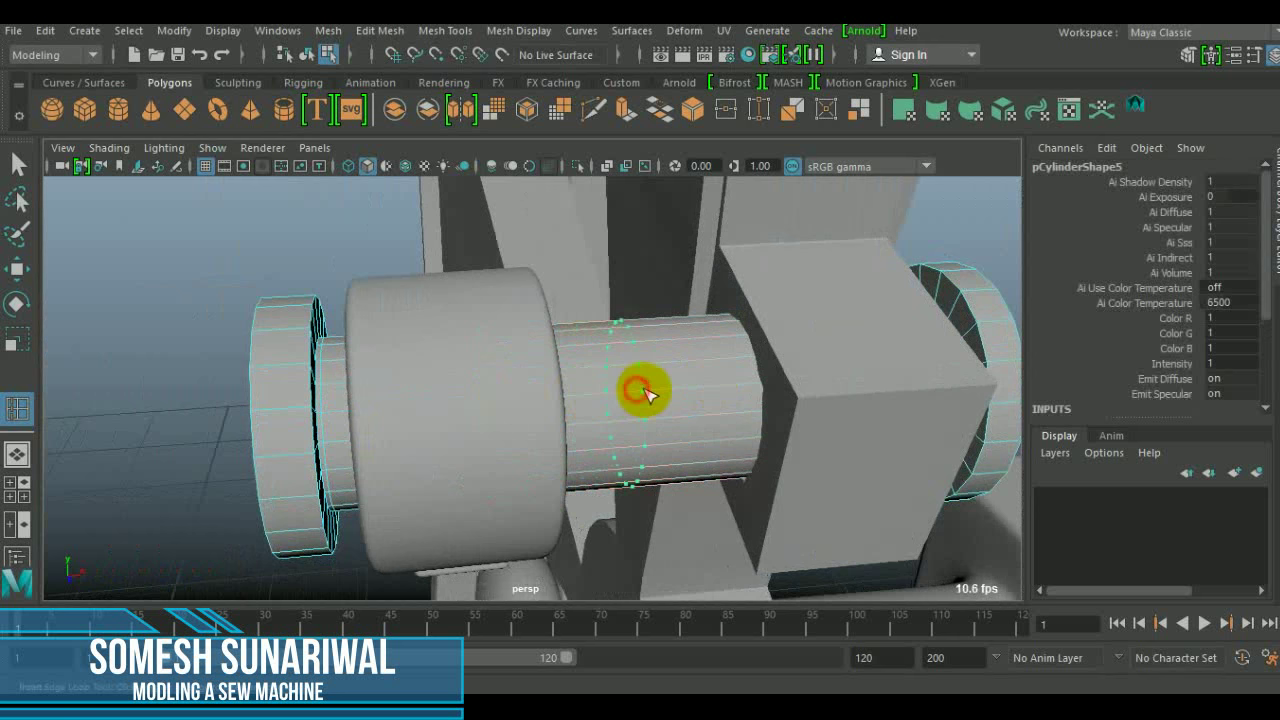
Step: Zoom out to the table and wheel and select the flywheel rim
{"action": "left_click_drag", "start_coordinate": [845, 400], "coordinate": [700, 380], "text": "alt"}
{"action": "scroll", "coordinate": [571, 349], "scroll_direction": "down", "scroll_amount": 5}
{"action": "scroll", "coordinate": [629, 451], "scroll_direction": "down", "scroll_amount": 3}
{"action": "mouse_move", "coordinate": [629, 451]}
{"action": "left_mouse_down", "text": "alt"}
{"action": "mouse_move", "coordinate": [614, 384]}
{"action": "mouse_move", "coordinate": [580, 471]}
{"action": "mouse_move", "coordinate": [571, 423]}
{"action": "mouse_move", "coordinate": [729, 451]}
{"action": "left_mouse_up", "text": "alt"}
{"action": "left_click", "coordinate": [614, 384]}
{"action": "scroll", "coordinate": [580, 471], "scroll_direction": "down", "scroll_amount": 3}
{"action": "left_click", "coordinate": [571, 503]}
{"action": "scroll", "coordinate": [646, 425], "scroll_direction": "up", "scroll_amount": 5}
{"action": "scroll", "coordinate": [509, 449], "scroll_direction": "down", "scroll_amount": 5}
{"action": "left_click_drag", "start_coordinate": [509, 449], "coordinate": [571, 414], "text": "alt"}
{"action": "left_click", "coordinate": [571, 414]}
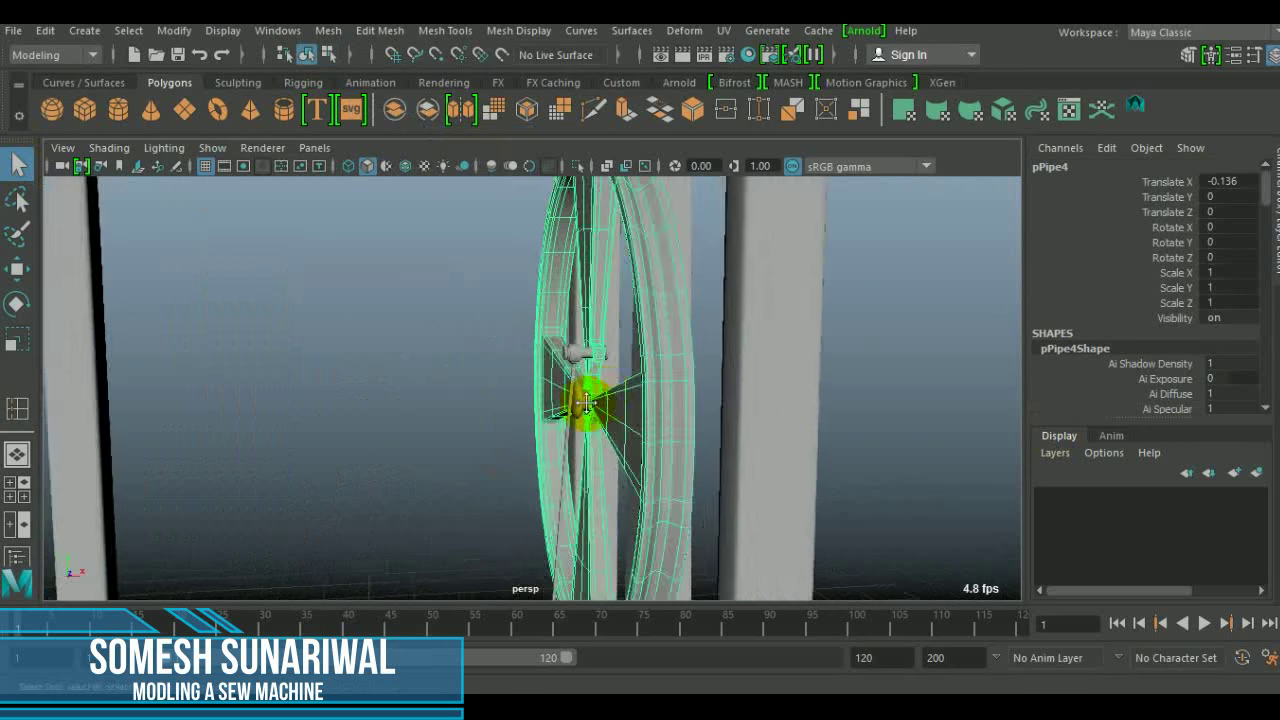
{"action": "scroll", "coordinate": [614, 357], "scroll_direction": "up", "scroll_amount": 3}
Step: Add an edge loop around the circumference of the flywheel rim, pPipe4
{"action": "left_click", "coordinate": [487, 30]}
{"action": "left_click", "coordinate": [545, 208]}
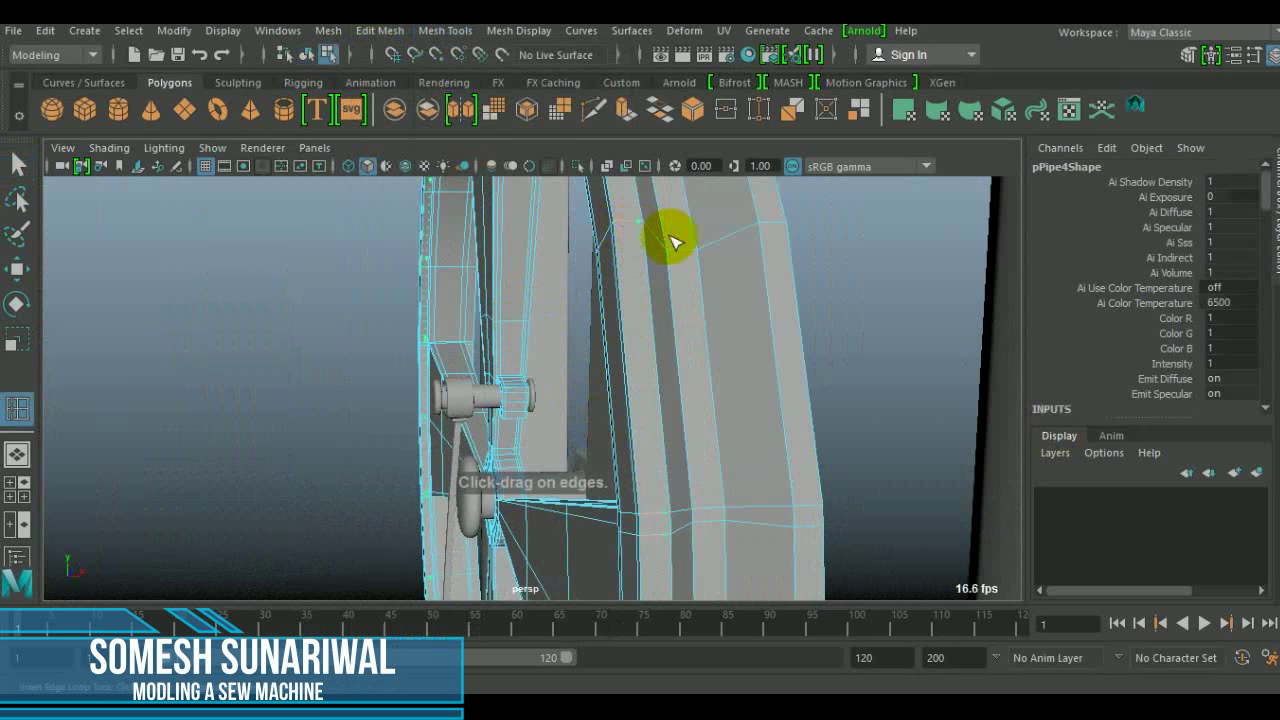
{"action": "left_click_drag", "start_coordinate": [674, 240], "coordinate": [597, 278], "text": "alt"}
{"action": "left_click", "coordinate": [692, 264]}
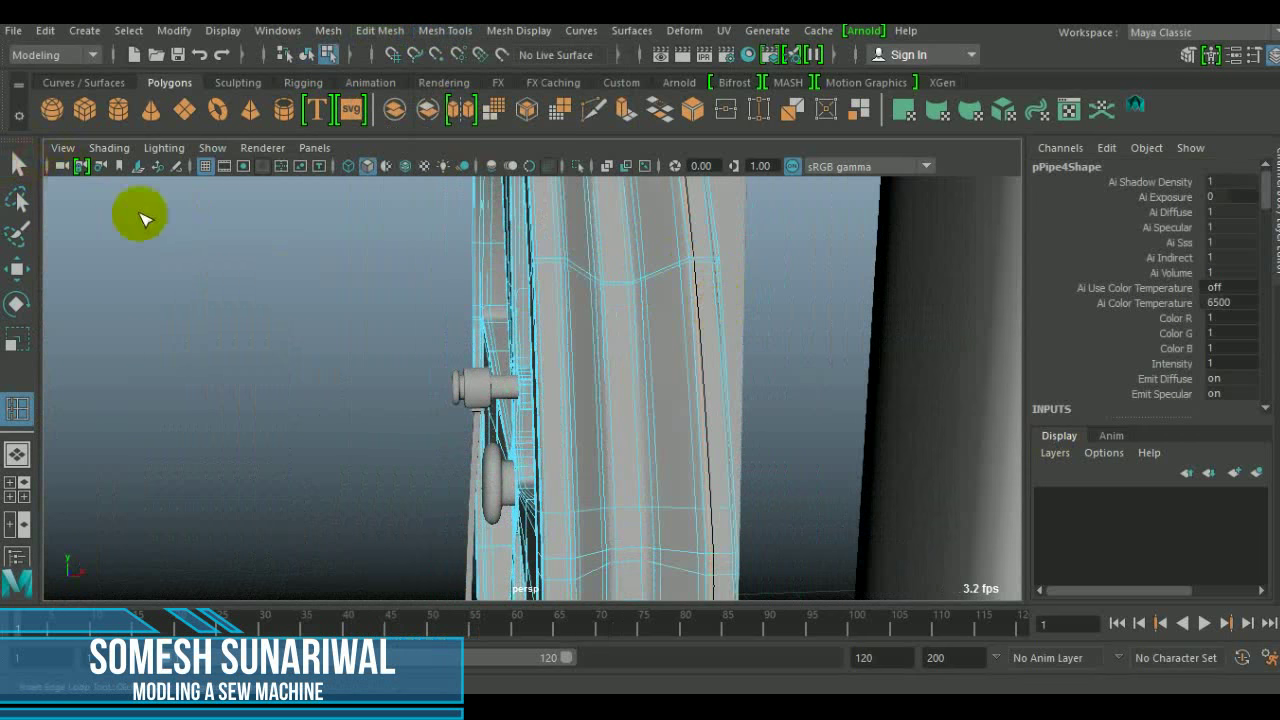
{"action": "key", "text": "q"}
{"action": "scroll", "coordinate": [323, 349], "scroll_direction": "down", "scroll_amount": 5}
{"action": "left_click", "coordinate": [323, 349]}
{"action": "scroll", "coordinate": [671, 437], "scroll_direction": "down", "scroll_amount": 5}
{"action": "mouse_move", "coordinate": [671, 437]}
{"action": "left_mouse_down", "text": "alt"}
{"action": "mouse_move", "coordinate": [685, 460]}
{"action": "mouse_move", "coordinate": [541, 380]}
{"action": "mouse_move", "coordinate": [106, 371]}
{"action": "left_mouse_up", "text": "alt"}
{"action": "scroll", "coordinate": [685, 460], "scroll_direction": "down", "scroll_amount": 3}
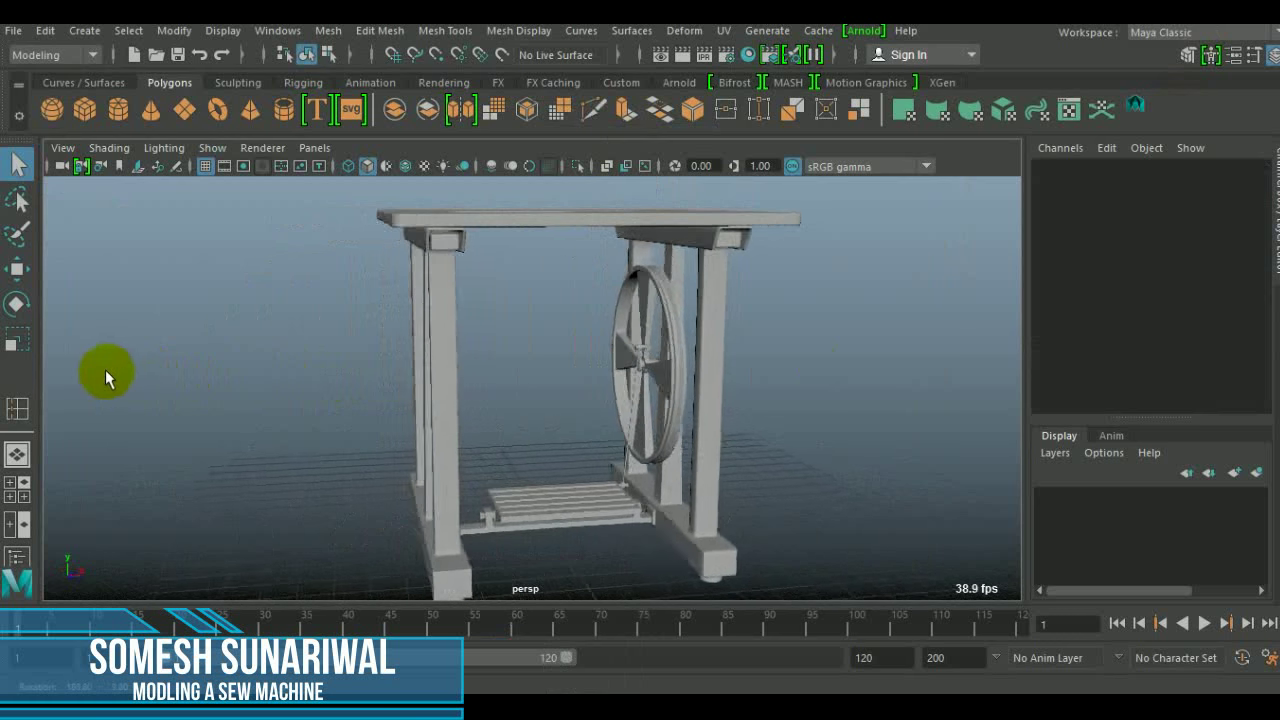
{"action": "mouse_move", "coordinate": [666, 400]}
{"action": "left_mouse_down", "text": "alt"}
{"action": "mouse_move", "coordinate": [520, 392]}
{"action": "mouse_move", "coordinate": [480, 409]}
{"action": "mouse_move", "coordinate": [466, 451]}
{"action": "mouse_move", "coordinate": [520, 297]}
{"action": "mouse_move", "coordinate": [452, 360]}
{"action": "mouse_move", "coordinate": [343, 386]}
{"action": "mouse_move", "coordinate": [695, 408]}
{"action": "left_mouse_up", "text": "alt"}
{"action": "scroll", "coordinate": [700, 420], "scroll_direction": "up", "scroll_amount": 3}
{"action": "scroll", "coordinate": [623, 451], "scroll_direction": "up", "scroll_amount": 3}
{"action": "mouse_move", "coordinate": [623, 451]}
{"action": "left_mouse_down", "text": "alt"}
{"action": "mouse_move", "coordinate": [680, 423]}
{"action": "mouse_move", "coordinate": [640, 412]}
{"action": "mouse_move", "coordinate": [609, 503]}
{"action": "mouse_move", "coordinate": [737, 391]}
{"action": "mouse_move", "coordinate": [680, 346]}
{"action": "mouse_move", "coordinate": [820, 354]}
{"action": "mouse_move", "coordinate": [603, 374]}
{"action": "left_mouse_up", "text": "alt"}
{"action": "mouse_move", "coordinate": [603, 374]}
{"action": "middle_mouse_down", "text": "alt"}
{"action": "mouse_move", "coordinate": [653, 215]}
{"action": "mouse_move", "coordinate": [626, 349]}
{"action": "middle_mouse_up", "text": "alt"}
{"action": "mouse_move", "coordinate": [626, 349]}
{"action": "left_mouse_down", "text": "alt"}
{"action": "mouse_move", "coordinate": [651, 386]}
{"action": "mouse_move", "coordinate": [680, 277]}
{"action": "left_mouse_up", "text": "alt"}
{"action": "mouse_move", "coordinate": [680, 277]}
{"action": "right_mouse_down", "text": "alt"}
{"action": "mouse_move", "coordinate": [646, 381]}
{"action": "mouse_move", "coordinate": [766, 420]}
{"action": "right_mouse_up", "text": "alt"}
{"action": "mouse_move", "coordinate": [766, 420]}
{"action": "left_mouse_down", "text": "alt"}
{"action": "mouse_move", "coordinate": [626, 480]}
{"action": "mouse_move", "coordinate": [686, 434]}
{"action": "left_mouse_up", "text": "alt"}
{"action": "middle_click_drag", "start_coordinate": [686, 434], "coordinate": [601, 435], "text": "alt"}
{"action": "mouse_move", "coordinate": [601, 435]}
{"action": "left_mouse_down", "text": "alt"}
{"action": "mouse_move", "coordinate": [346, 277]}
{"action": "mouse_move", "coordinate": [720, 366]}
{"action": "mouse_move", "coordinate": [650, 410]}
{"action": "left_mouse_up", "text": "alt"}
{"action": "middle_click_drag", "start_coordinate": [650, 410], "coordinate": [1049, 366], "text": "alt"}
{"action": "mouse_move", "coordinate": [1049, 366]}
{"action": "left_mouse_down", "text": "alt"}
{"action": "mouse_move", "coordinate": [660, 546]}
{"action": "mouse_move", "coordinate": [534, 526]}
{"action": "mouse_move", "coordinate": [623, 543]}
{"action": "left_mouse_up", "text": "alt"}
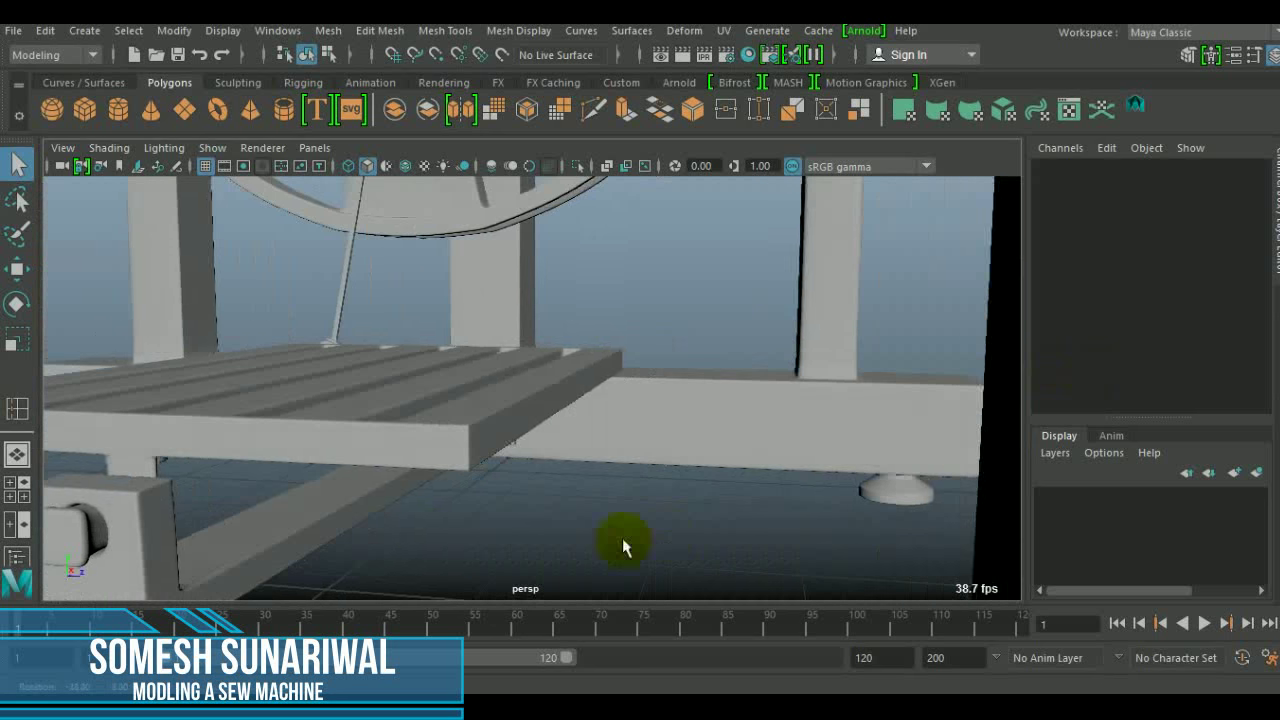
{"action": "middle_click_drag", "start_coordinate": [623, 543], "coordinate": [617, 480], "text": "alt"}
{"action": "mouse_move", "coordinate": [617, 480]}
{"action": "left_mouse_down", "text": "alt"}
{"action": "mouse_move", "coordinate": [439, 497]}
{"action": "mouse_move", "coordinate": [323, 491]}
{"action": "mouse_move", "coordinate": [503, 508]}
{"action": "mouse_move", "coordinate": [411, 510]}
{"action": "mouse_move", "coordinate": [480, 563]}
{"action": "mouse_move", "coordinate": [591, 491]}
{"action": "mouse_move", "coordinate": [531, 501]}
{"action": "mouse_move", "coordinate": [614, 491]}
{"action": "mouse_move", "coordinate": [543, 451]}
{"action": "mouse_move", "coordinate": [585, 466]}
{"action": "left_mouse_up", "text": "alt"}
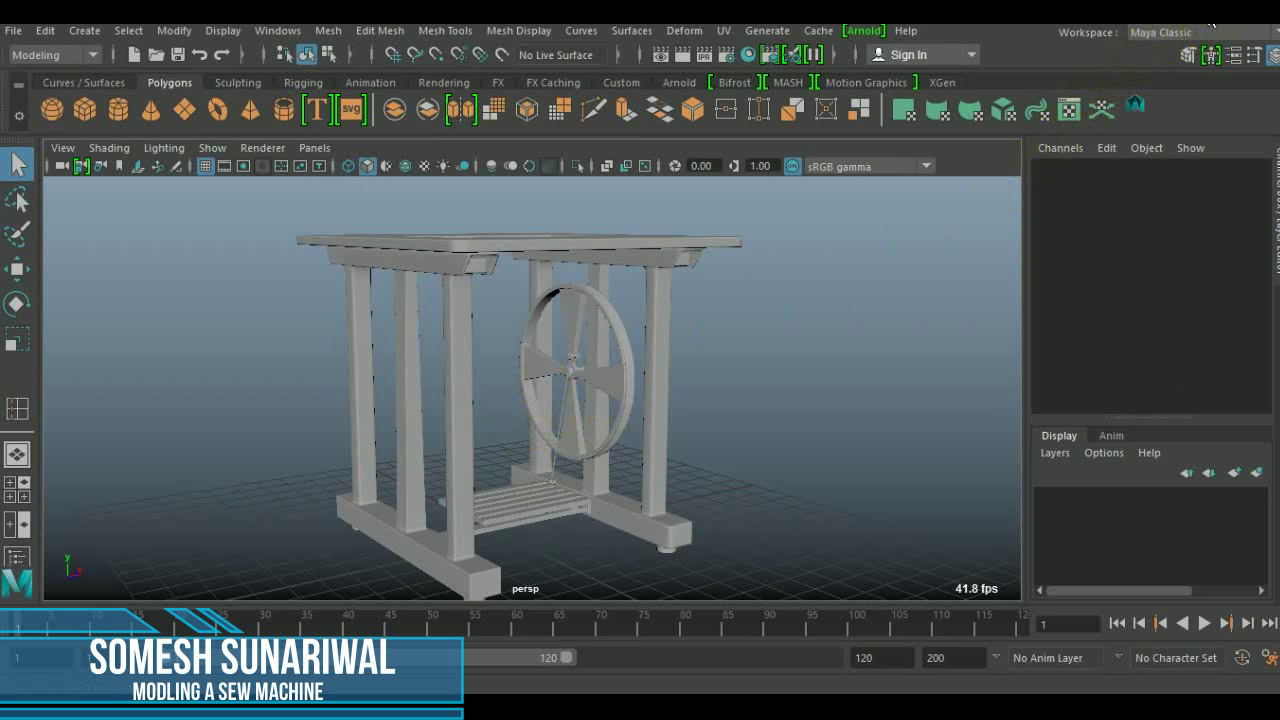
{"action": "mouse_move", "coordinate": [729, 414]}
{"action": "left_mouse_down", "text": "alt"}
{"action": "mouse_move", "coordinate": [514, 429]}
{"action": "mouse_move", "coordinate": [481, 452]}
{"action": "mouse_move", "coordinate": [731, 409]}
{"action": "left_mouse_up", "text": "alt"}
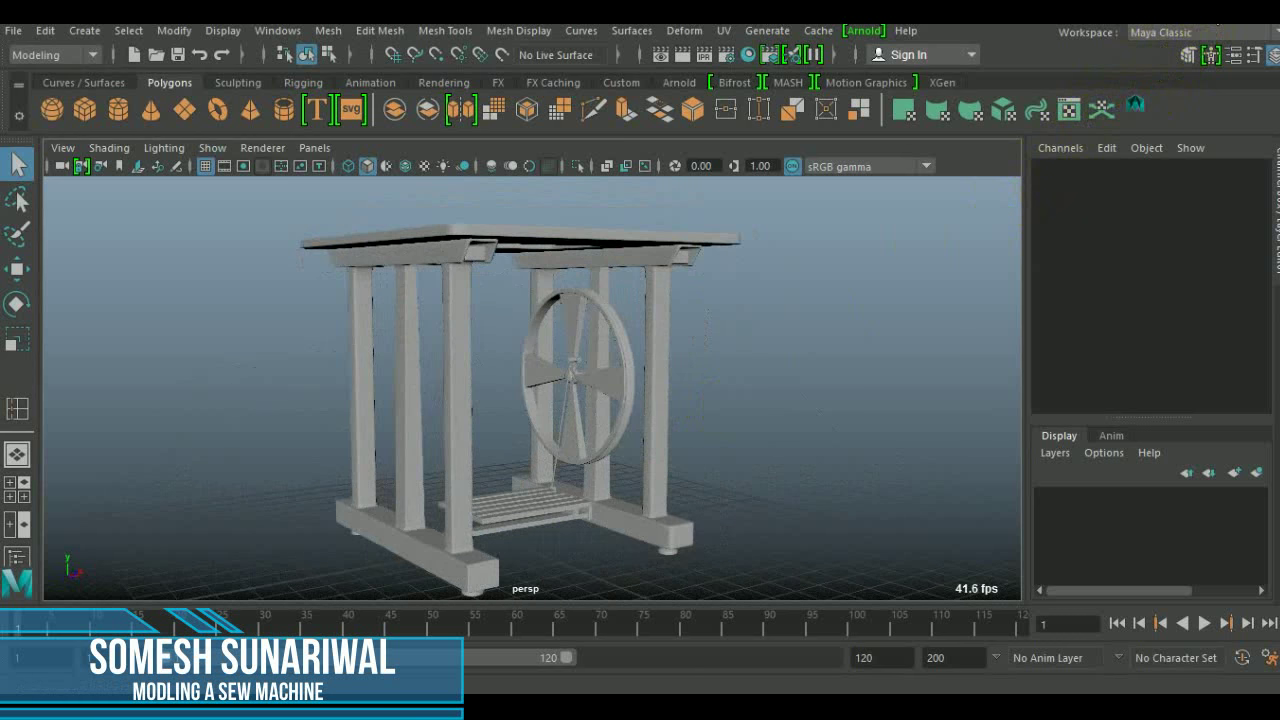
Step: Open the Grease Pencil tools and add a first annotation frame to draw on
{"action": "left_click", "coordinate": [178, 169]}
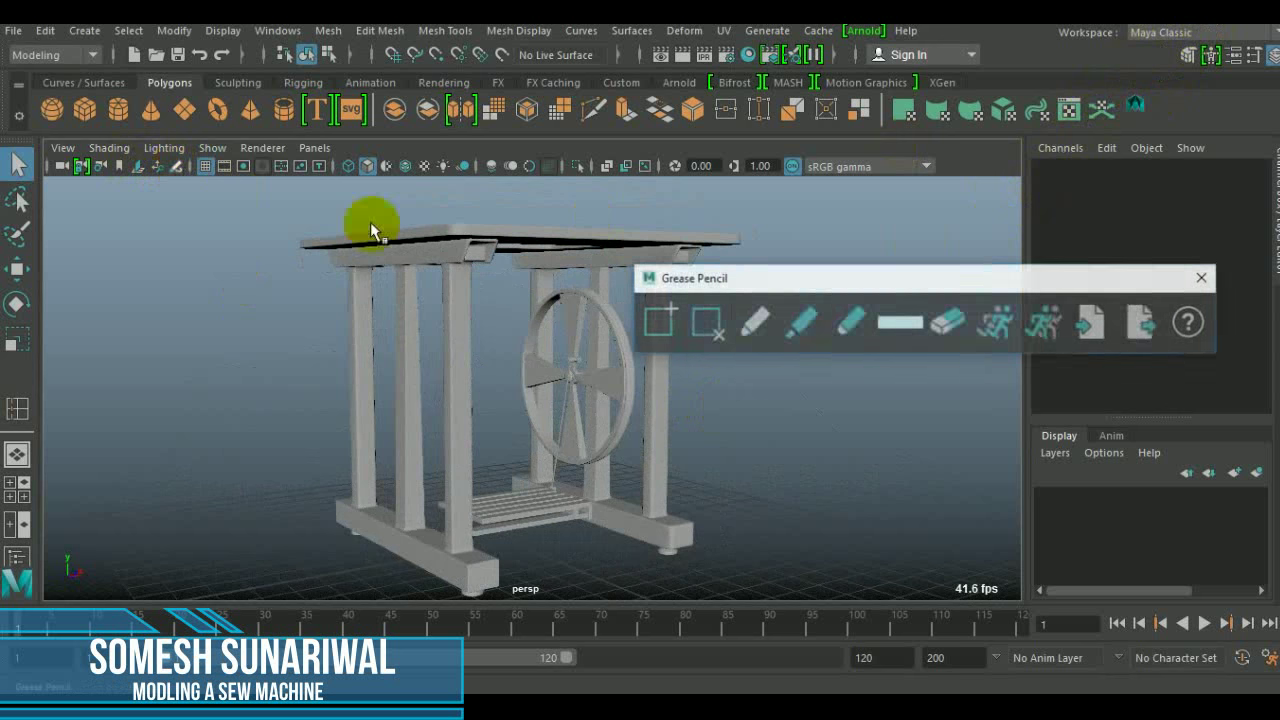
{"action": "left_click_drag", "start_coordinate": [959, 286], "coordinate": [1035, 71]}
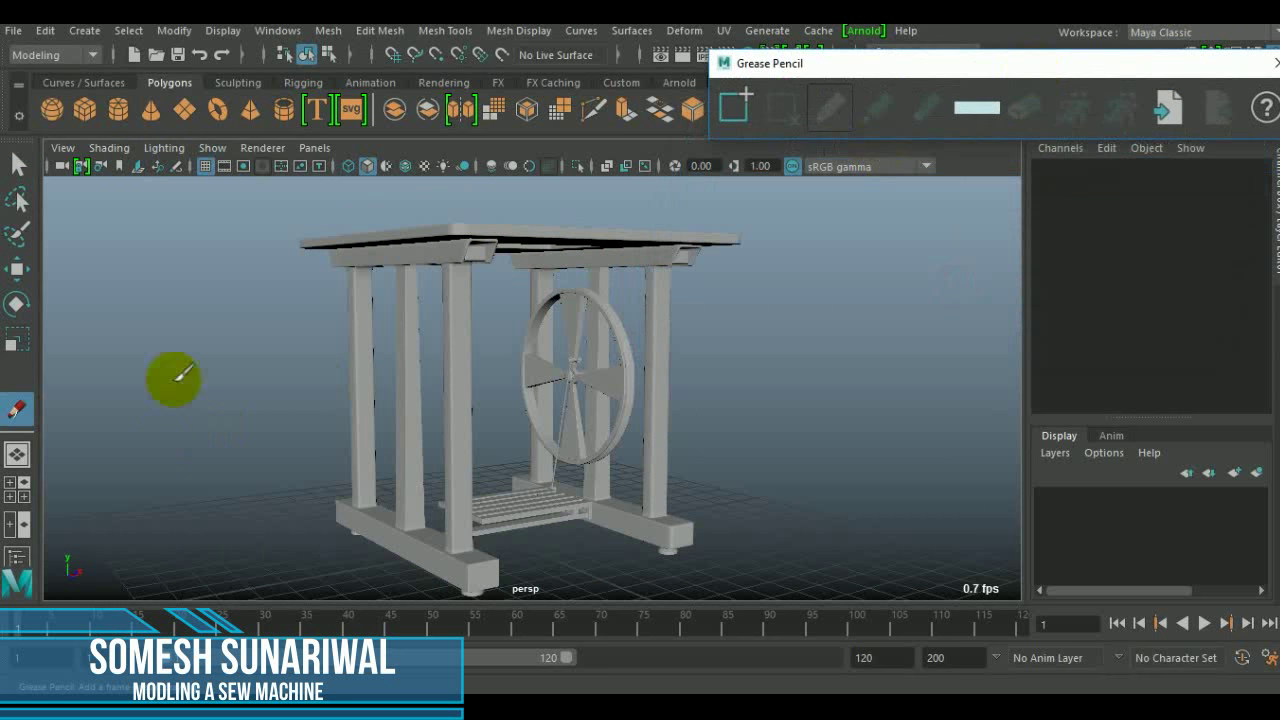
{"action": "left_click", "coordinate": [126, 392]}
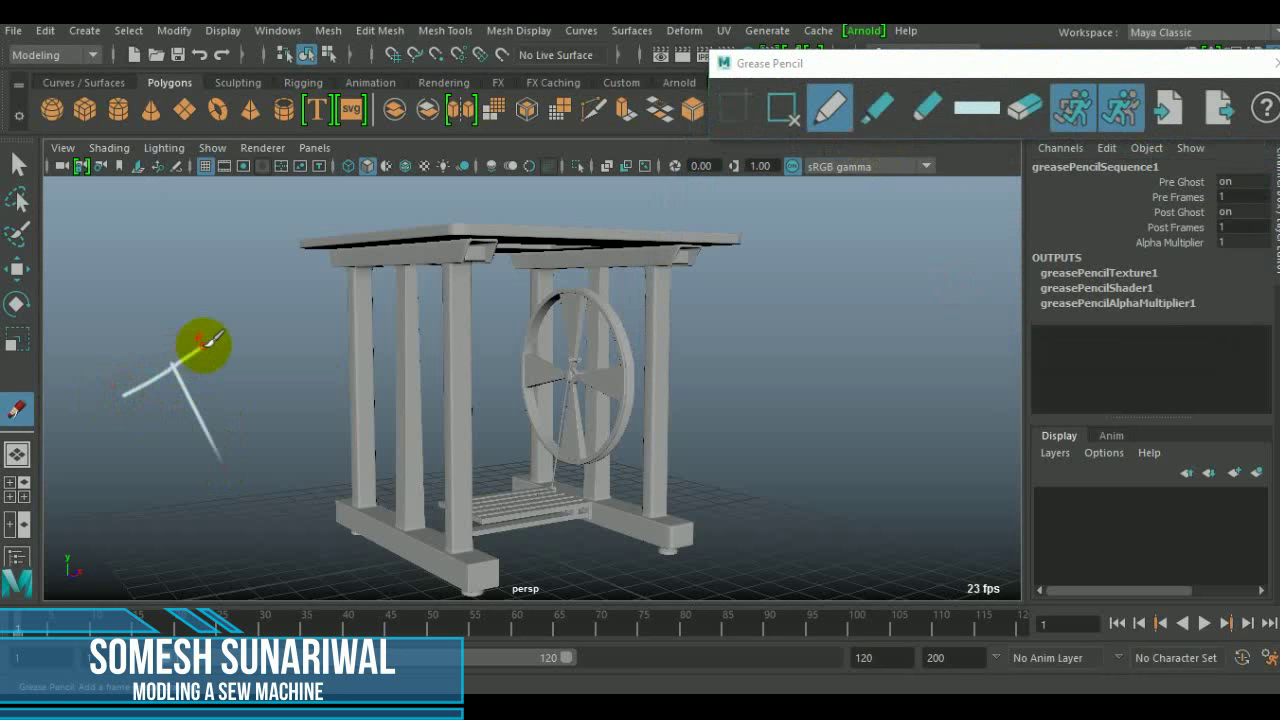